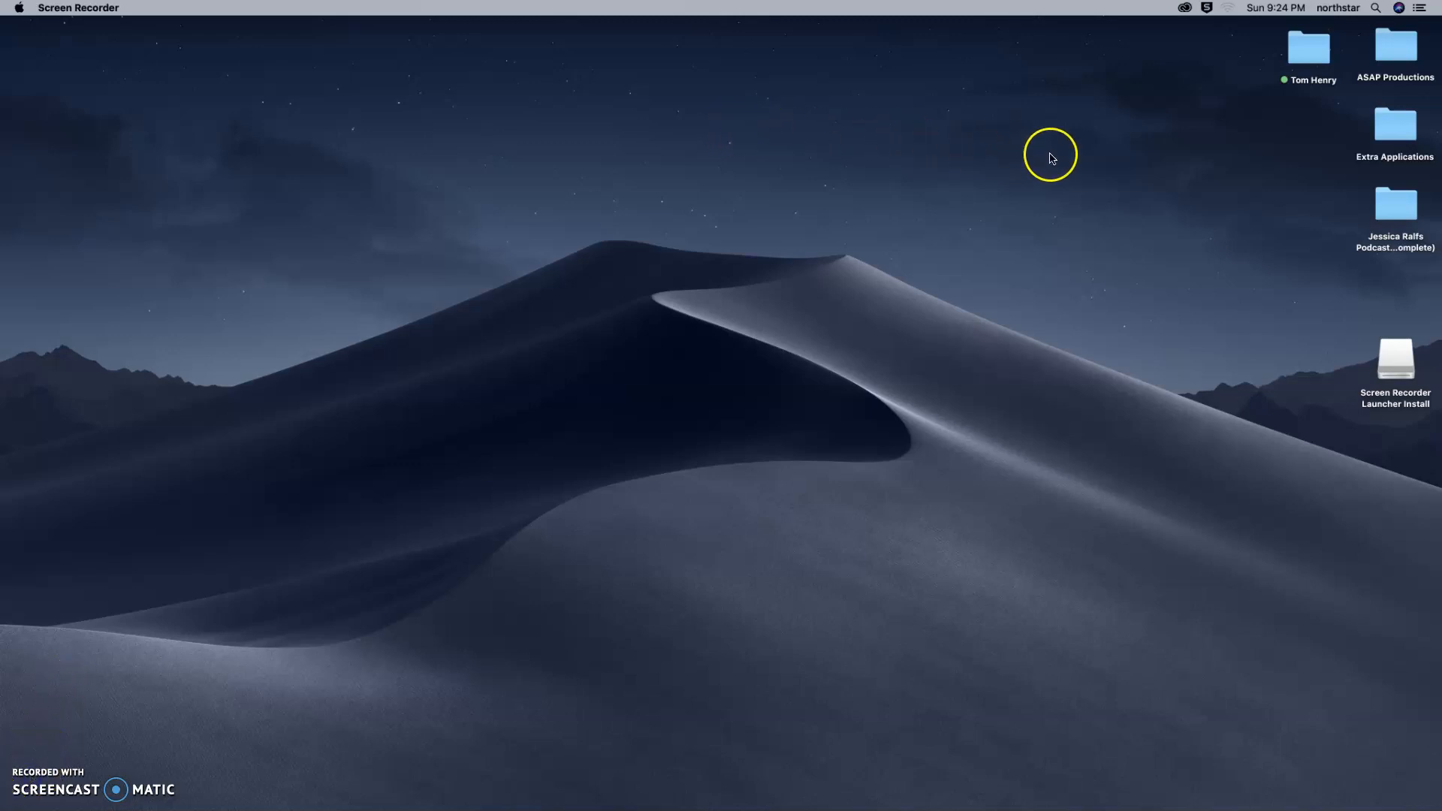
Create a new folder on the desktop named "Digital Storytelling".
right_click(1045, 147)
click(1084, 163)
click(1042, 187)
text(Digital Stor)
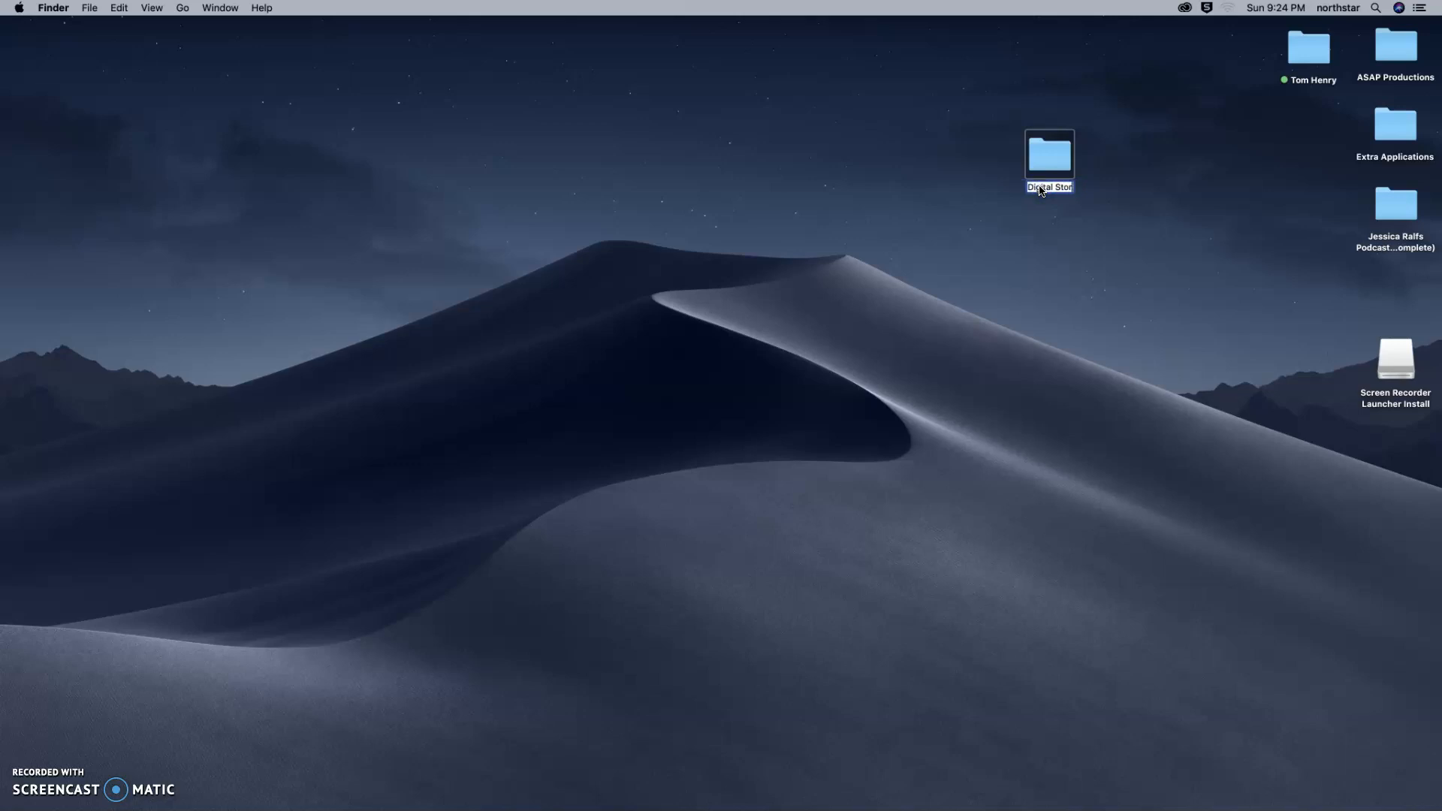
text(ytelling)
click(1294, 504)
click(1033, 184)
Open the Digital Storytelling folder and create a subfolder named "Final Products" in it.
double_click(1050, 158)
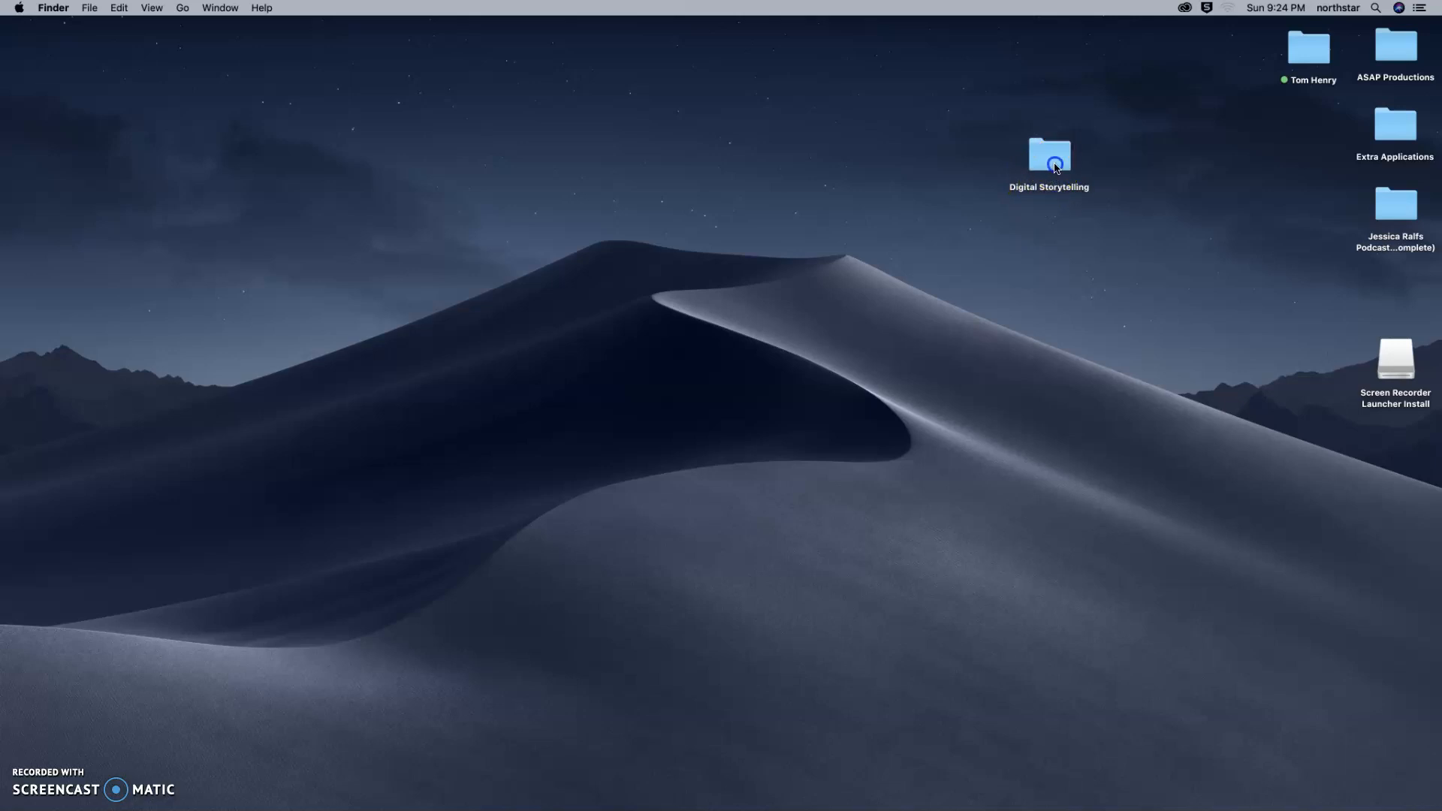
right_click(766, 196)
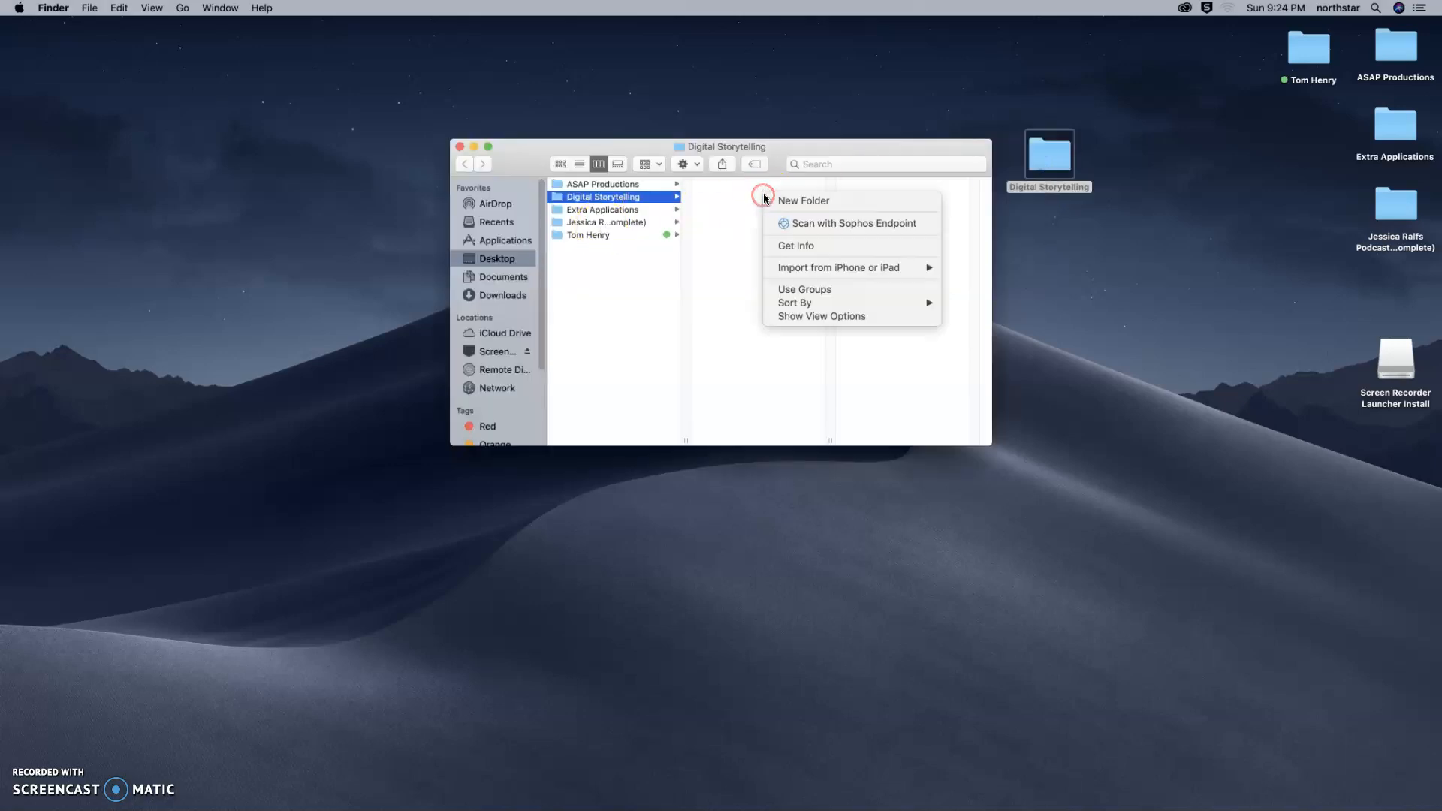
click(787, 202)
text(Final Products)
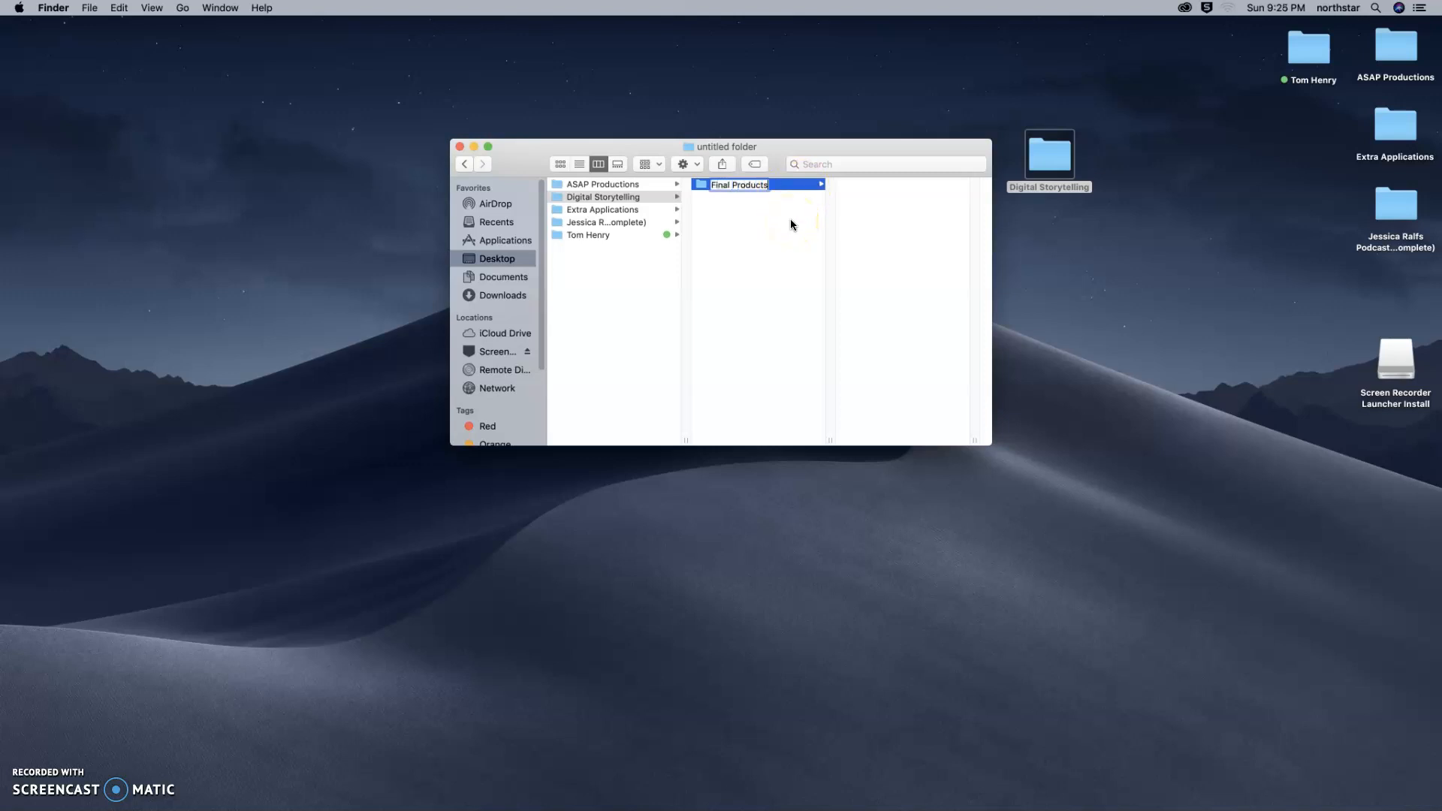
click(746, 199)
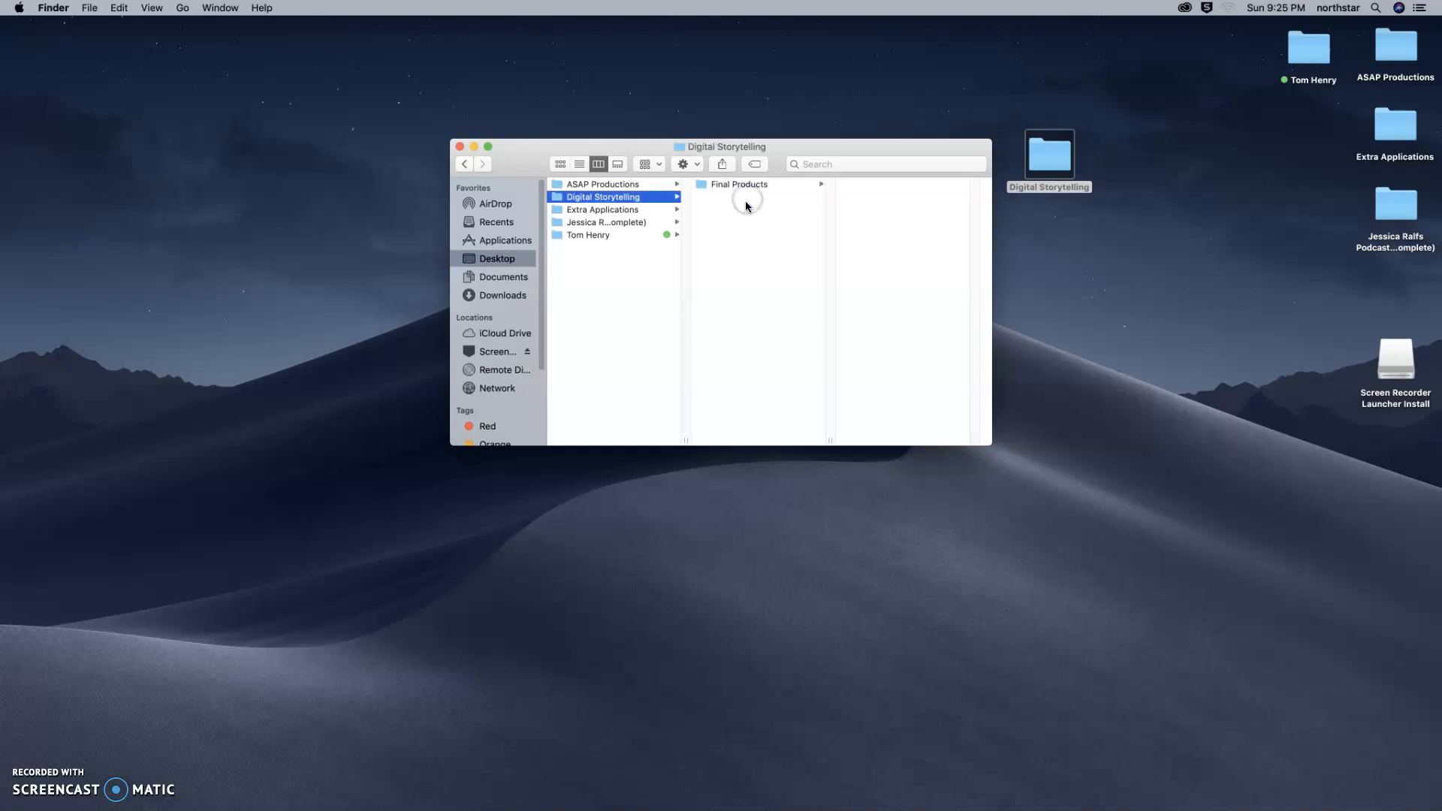
Add a second subfolder named "Podcast" inside Digital Storytelling.
right_click(747, 202)
click(759, 209)
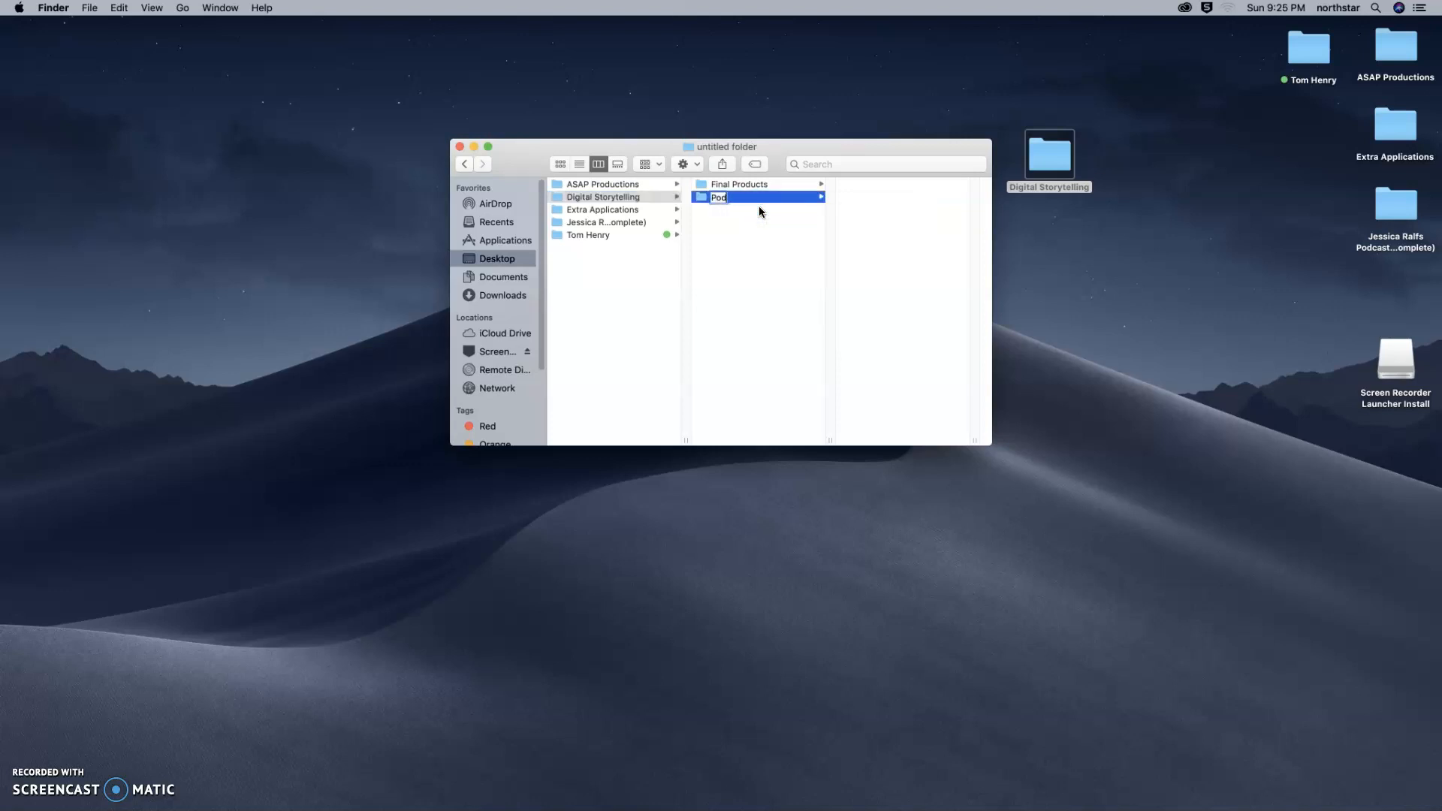
click(734, 216)
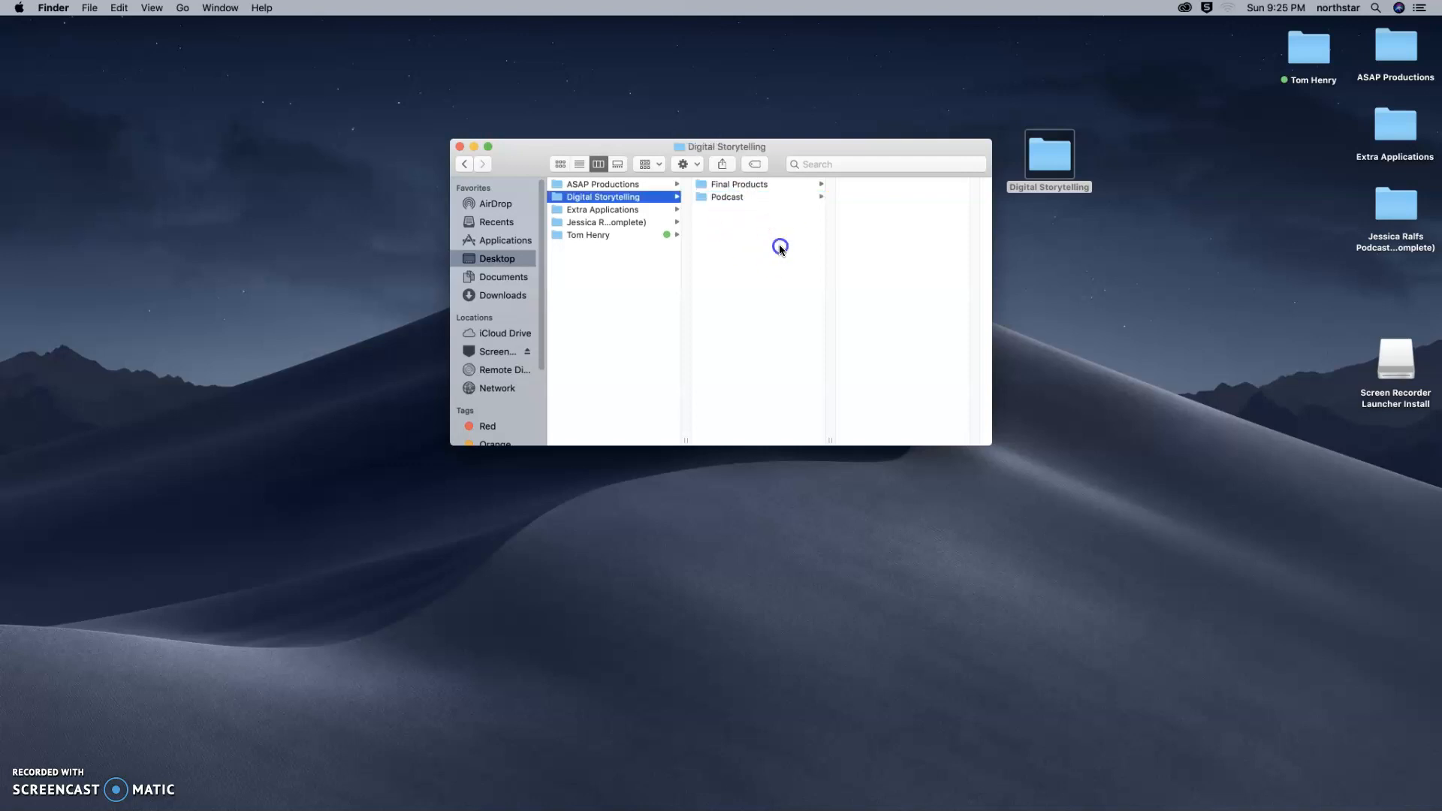
Create a subfolder named "Audio" inside the Podcast folder.
click(737, 198)
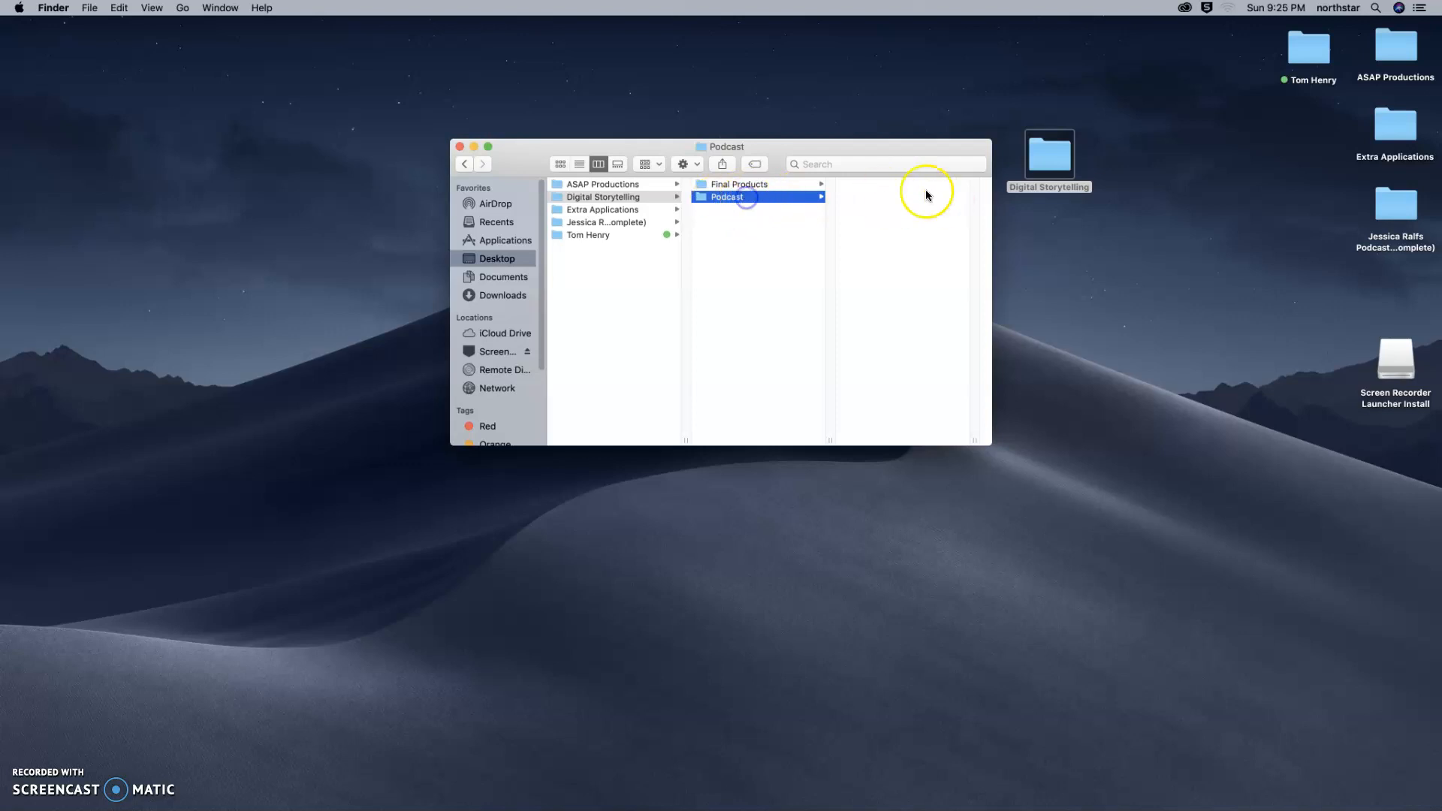
right_click(880, 185)
click(922, 193)
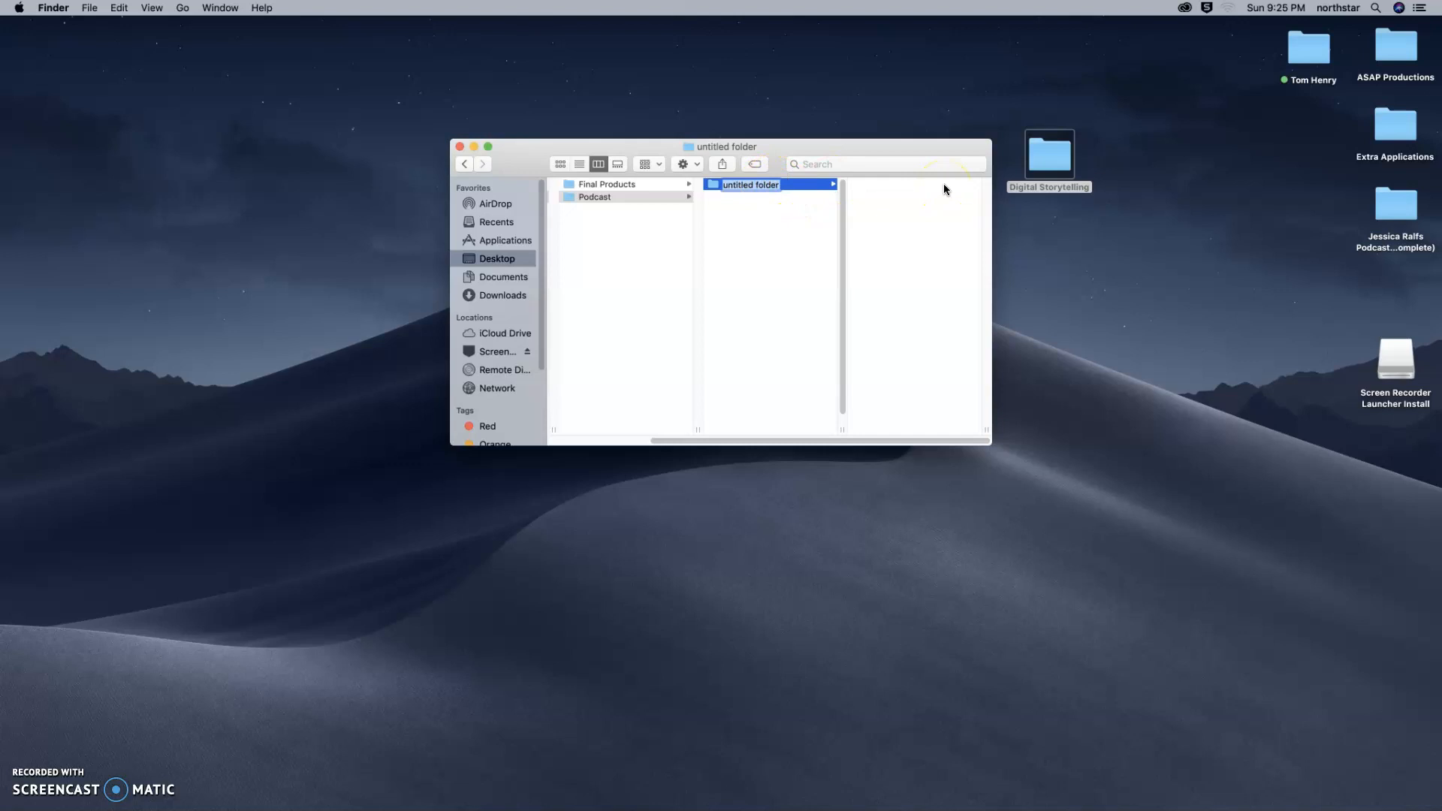
text(Audio)
click(754, 283)
Create another subfolder named "Sequences" next to Audio in the Podcast folder.
right_click(743, 204)
click(759, 212)
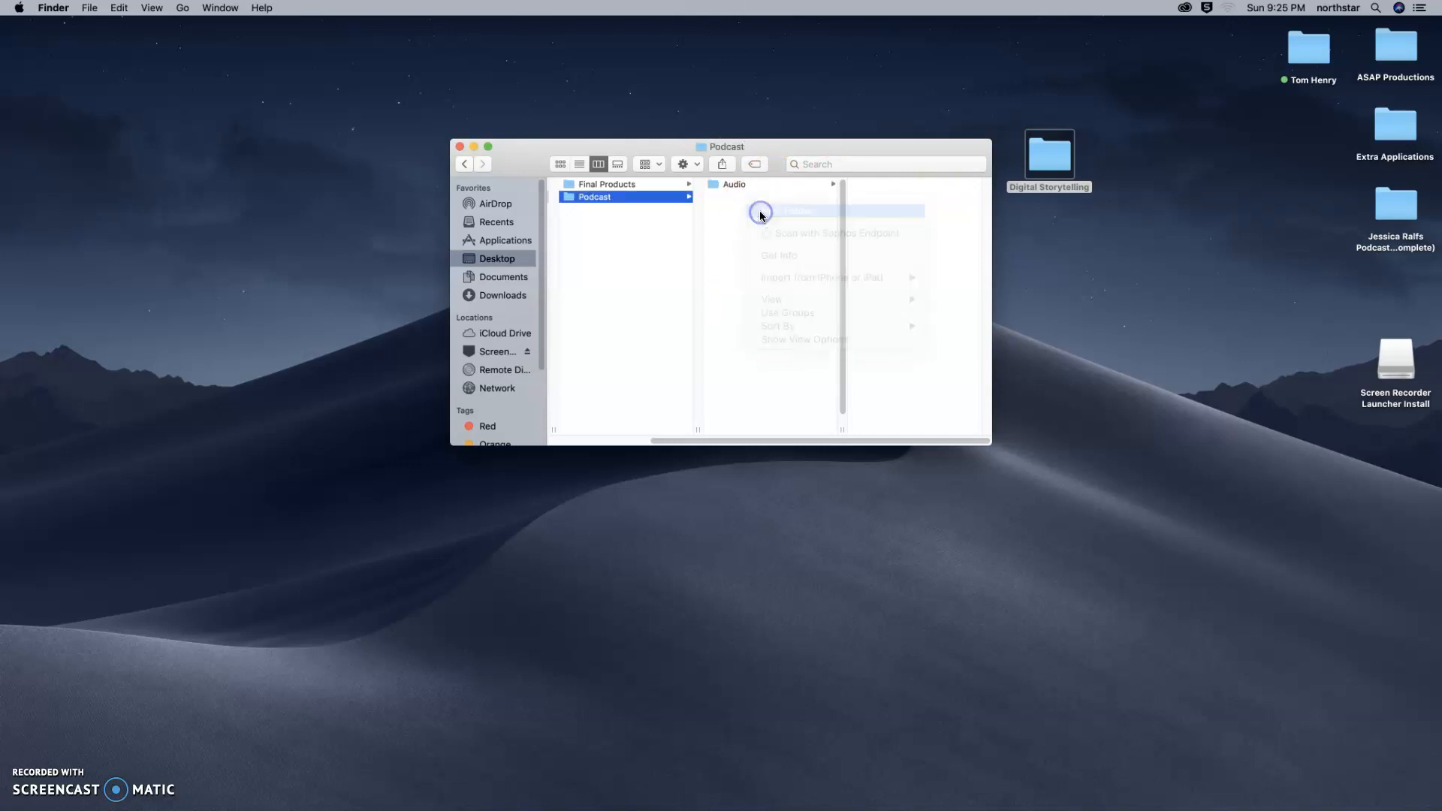
text(Sequences)
click(824, 218)
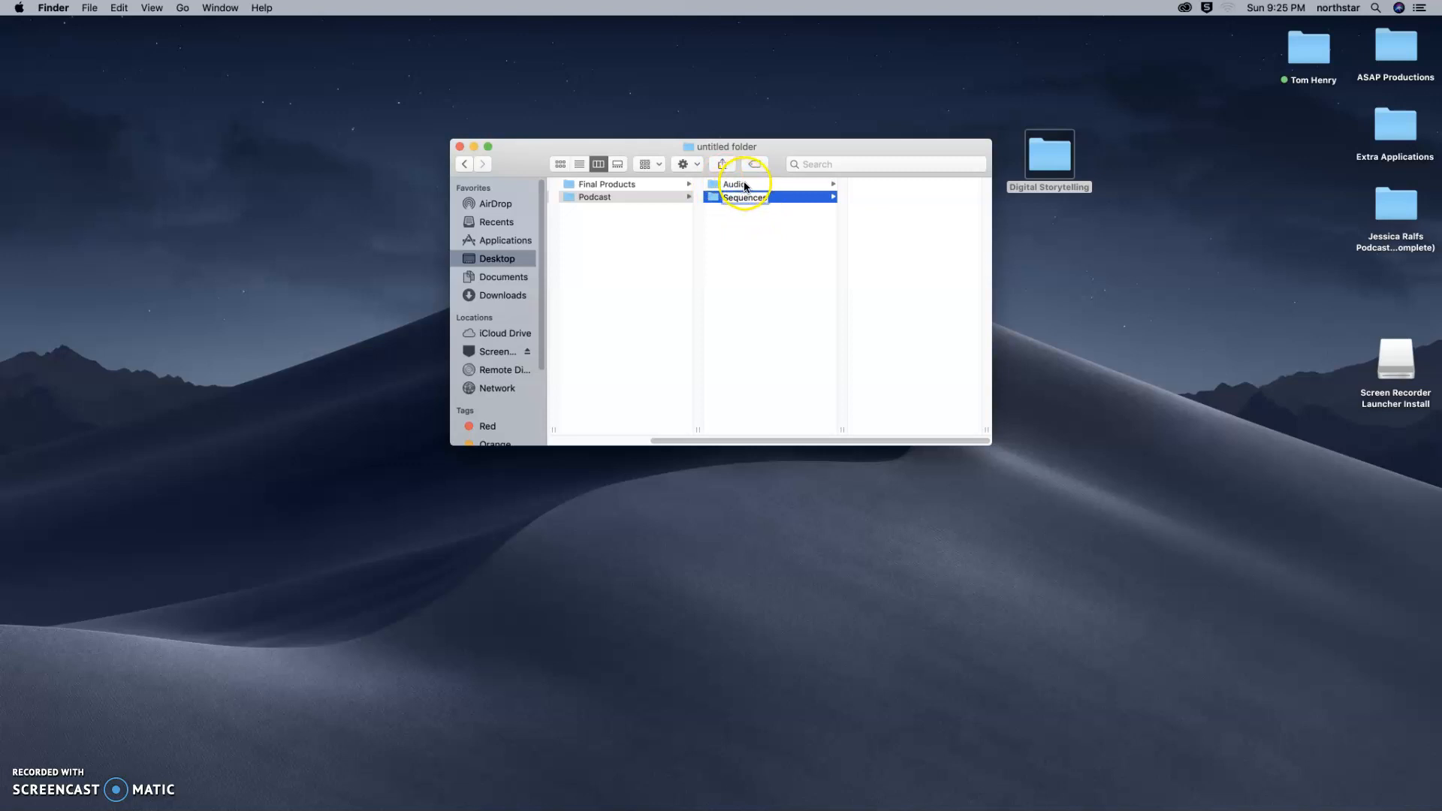
click(742, 229)
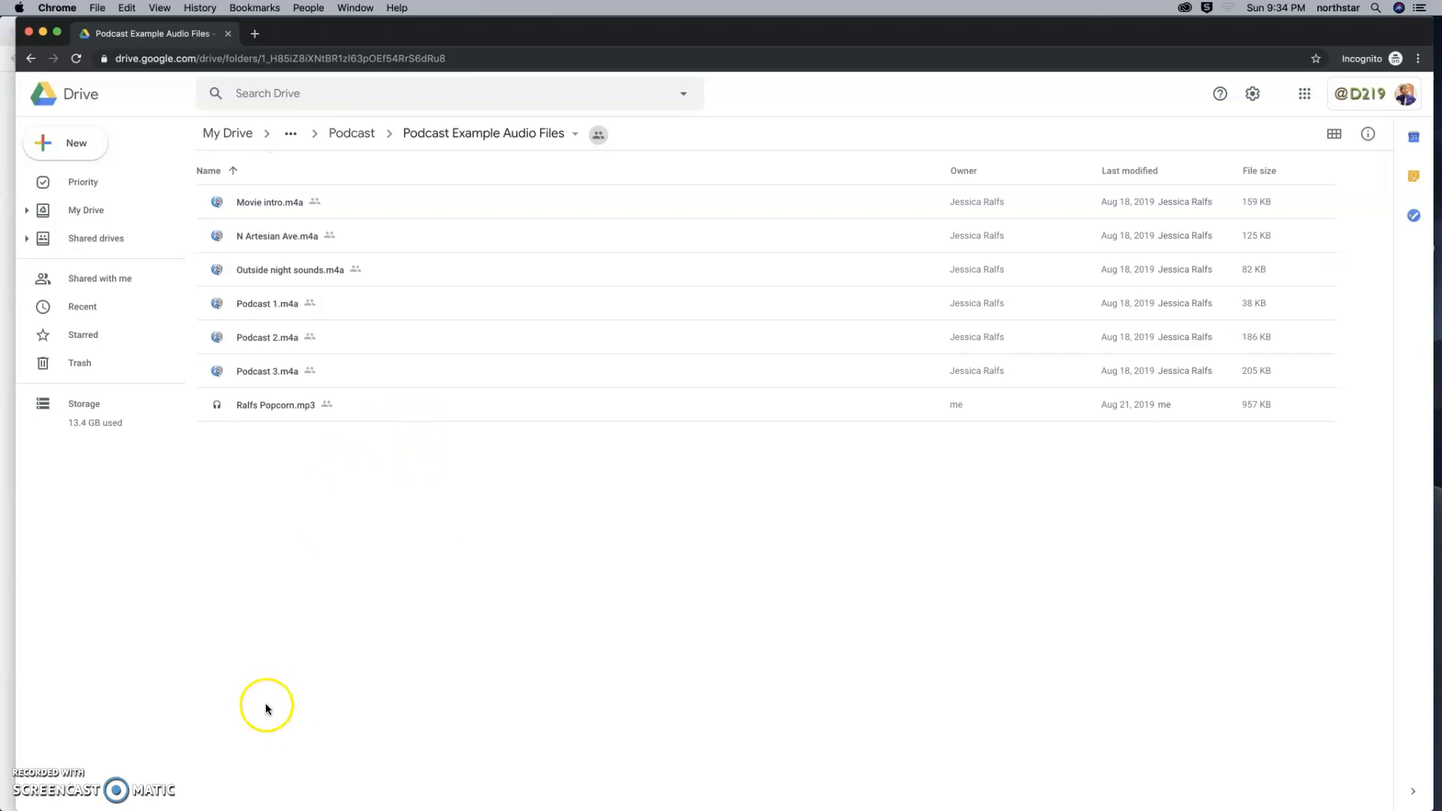
Download the six .m4a files, Movie intro.m4a through Podcast 3.m4a, from the Podcast Example Audio Files folder in Google Drive.
click(271, 371)
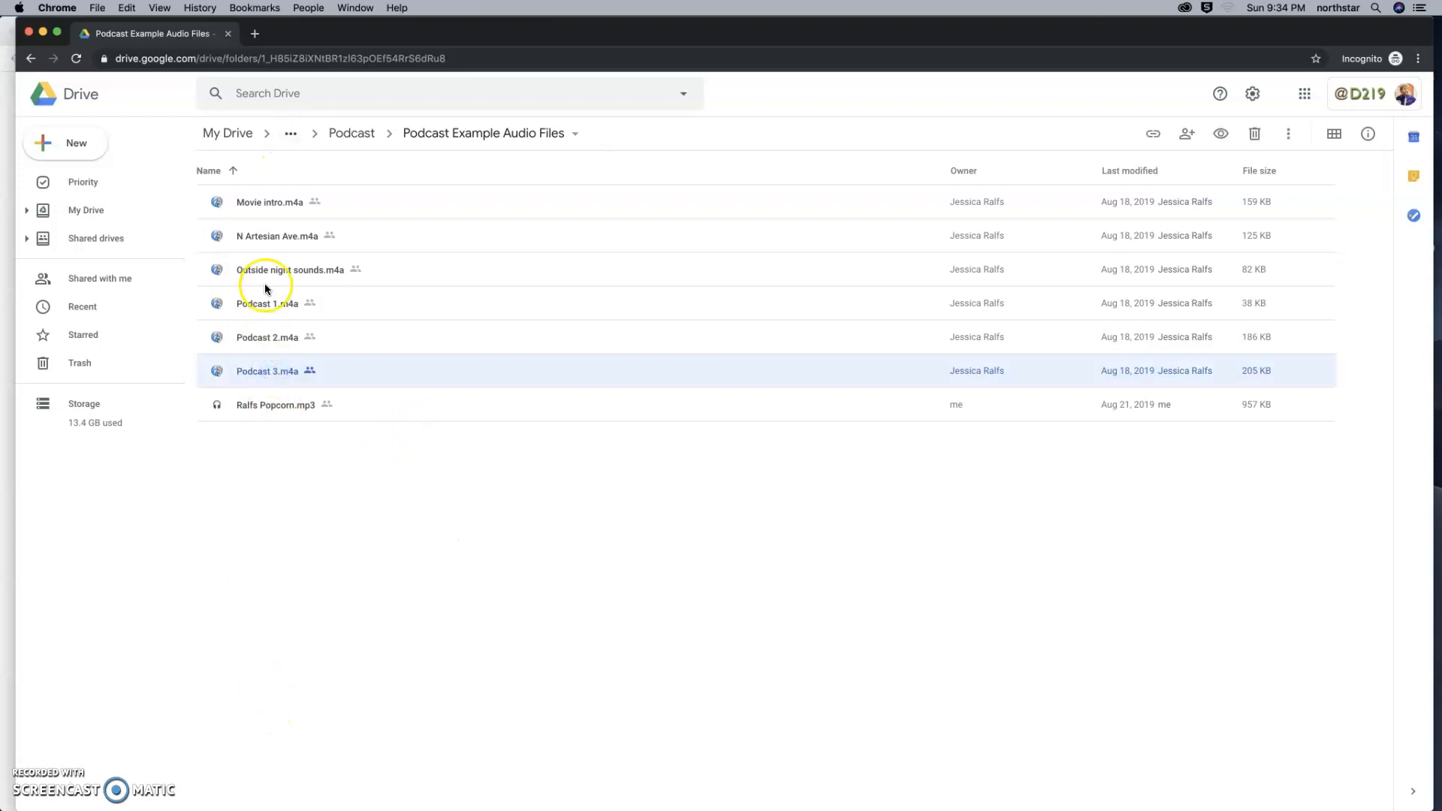
shift+click(266, 204)
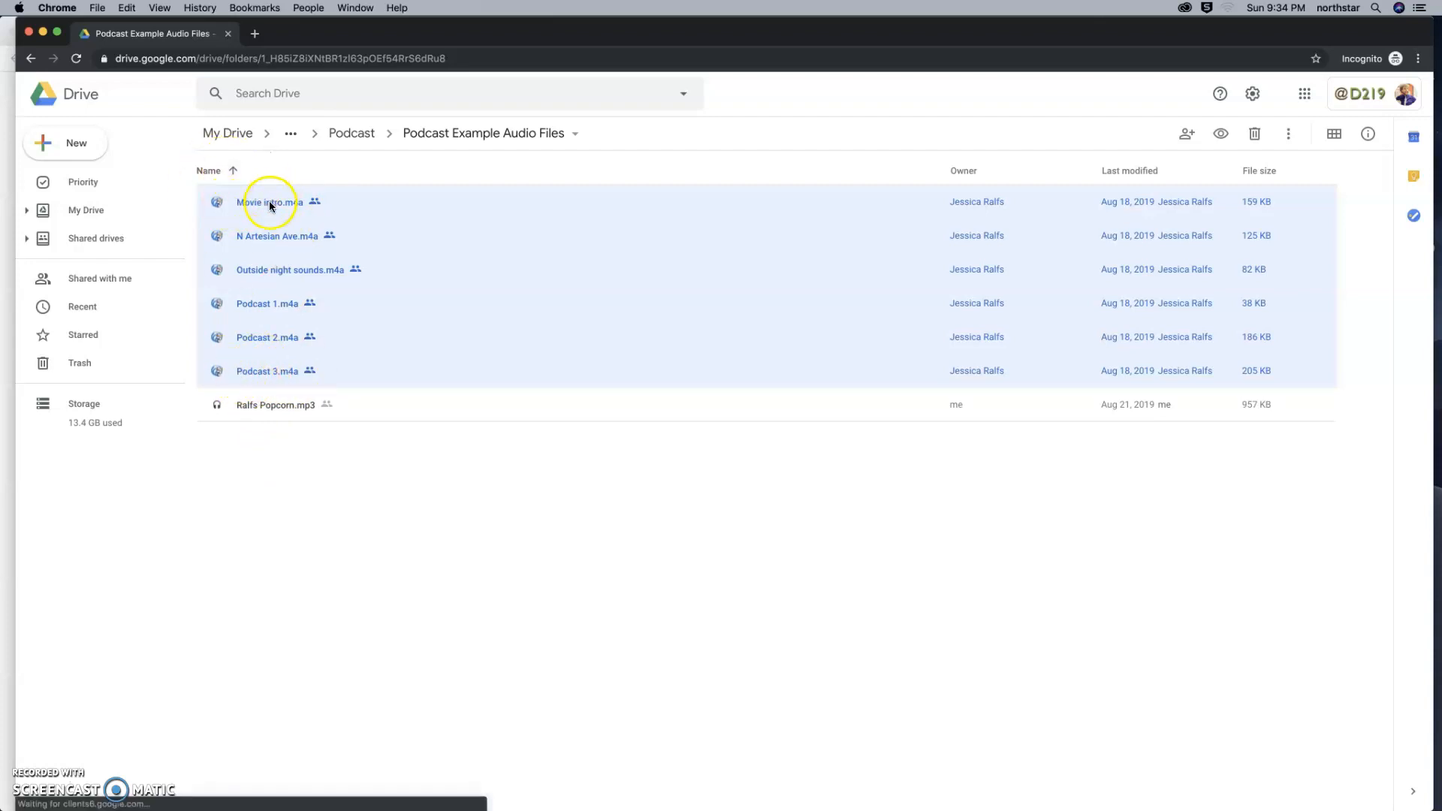
right_click(475, 203)
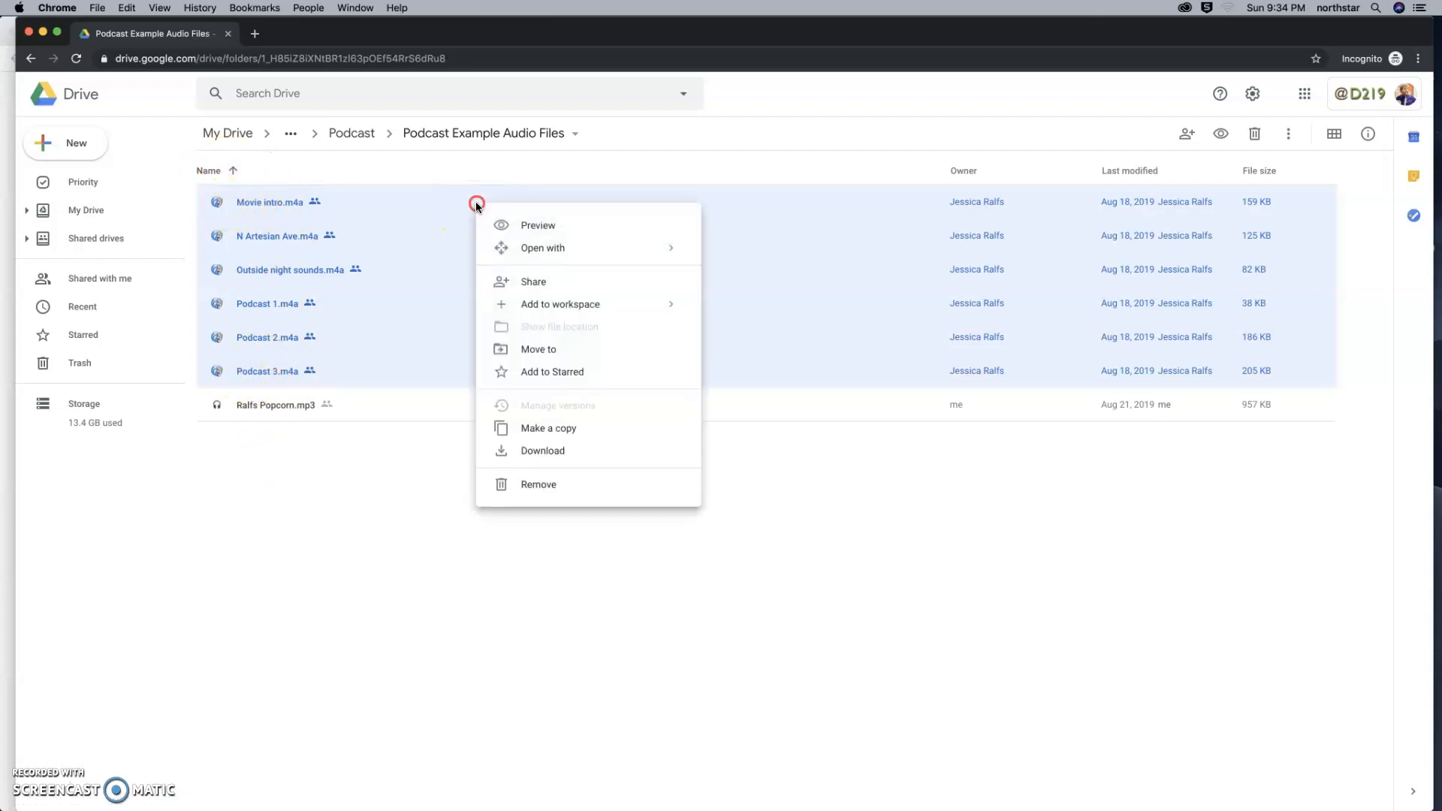
click(562, 450)
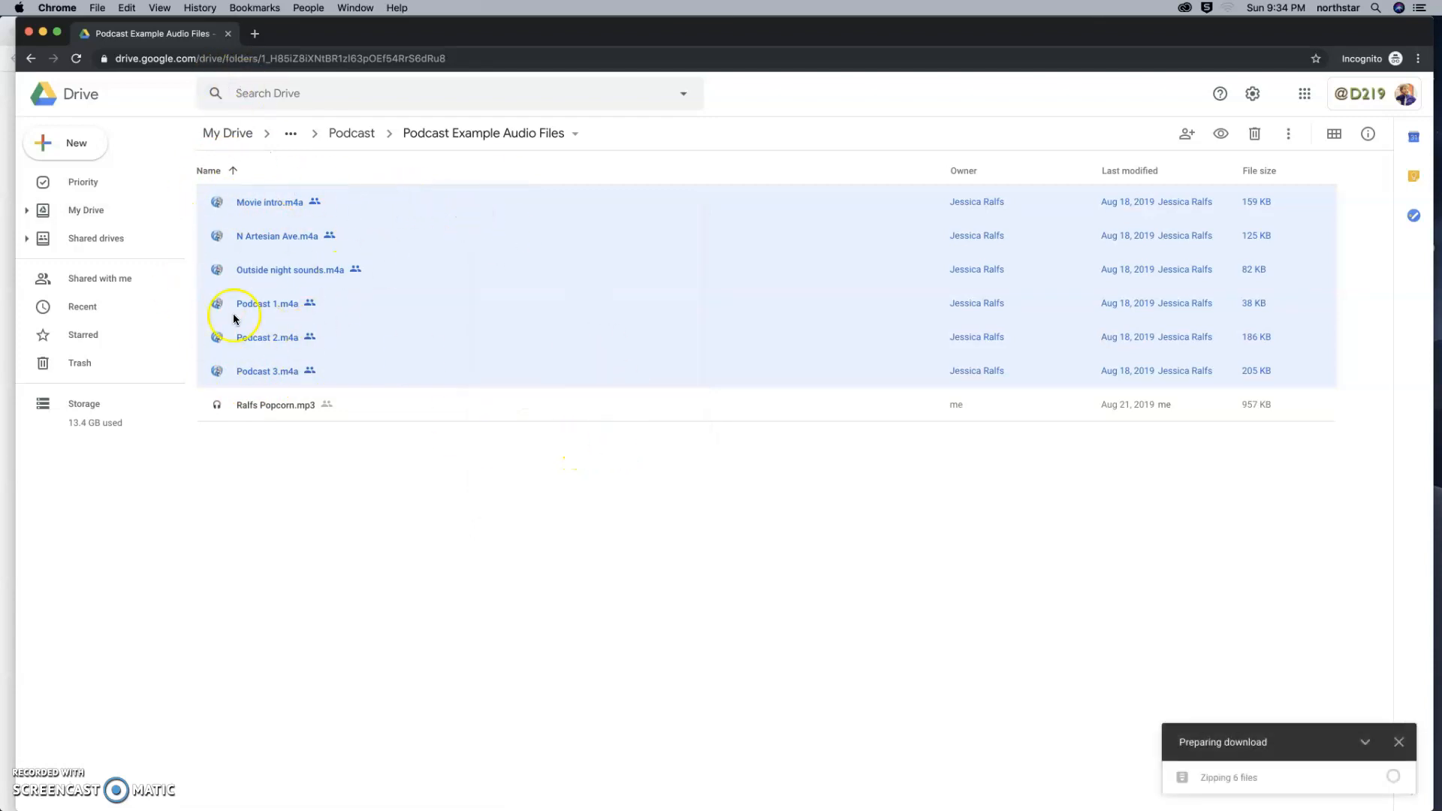
mouse_move(1373, 787)
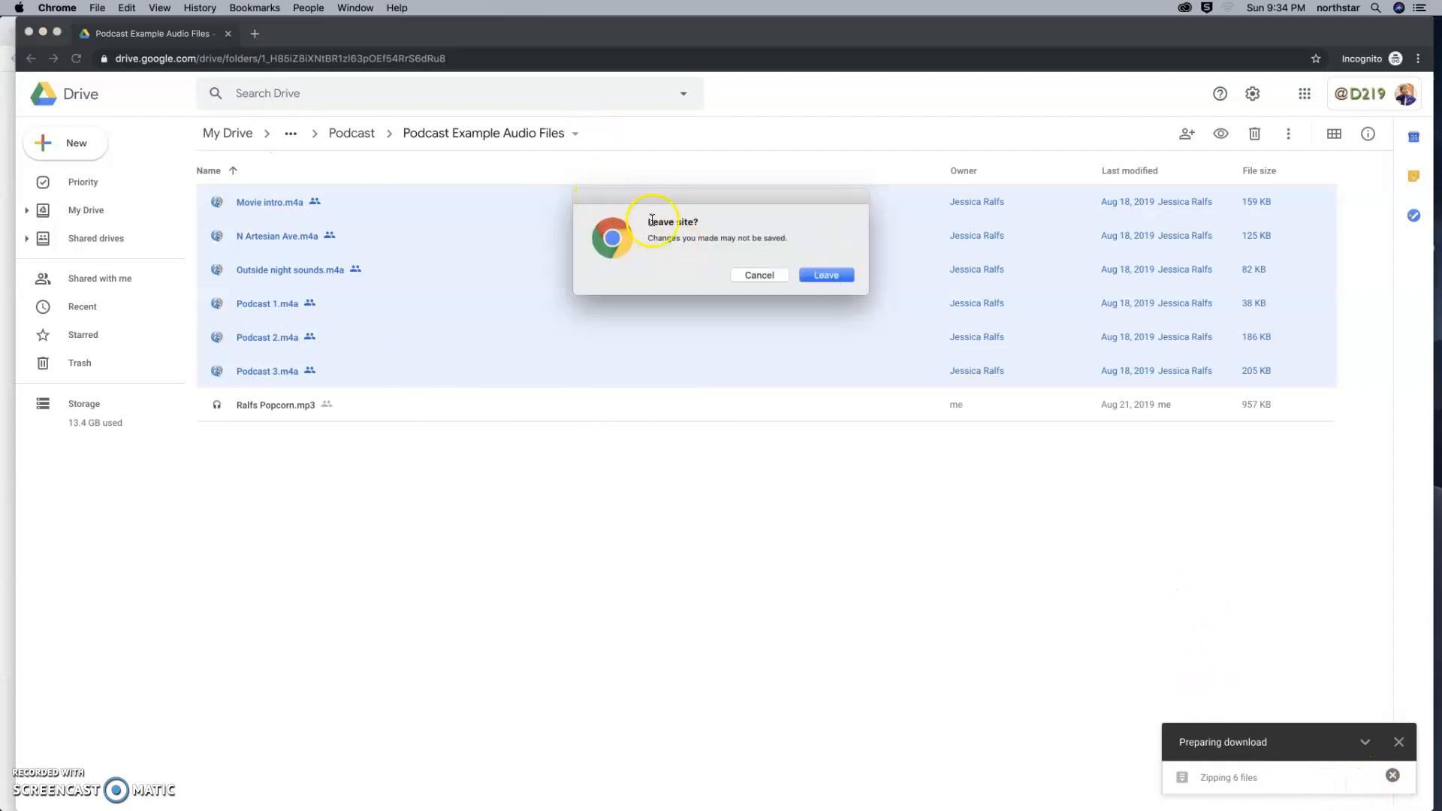
click(832, 275)
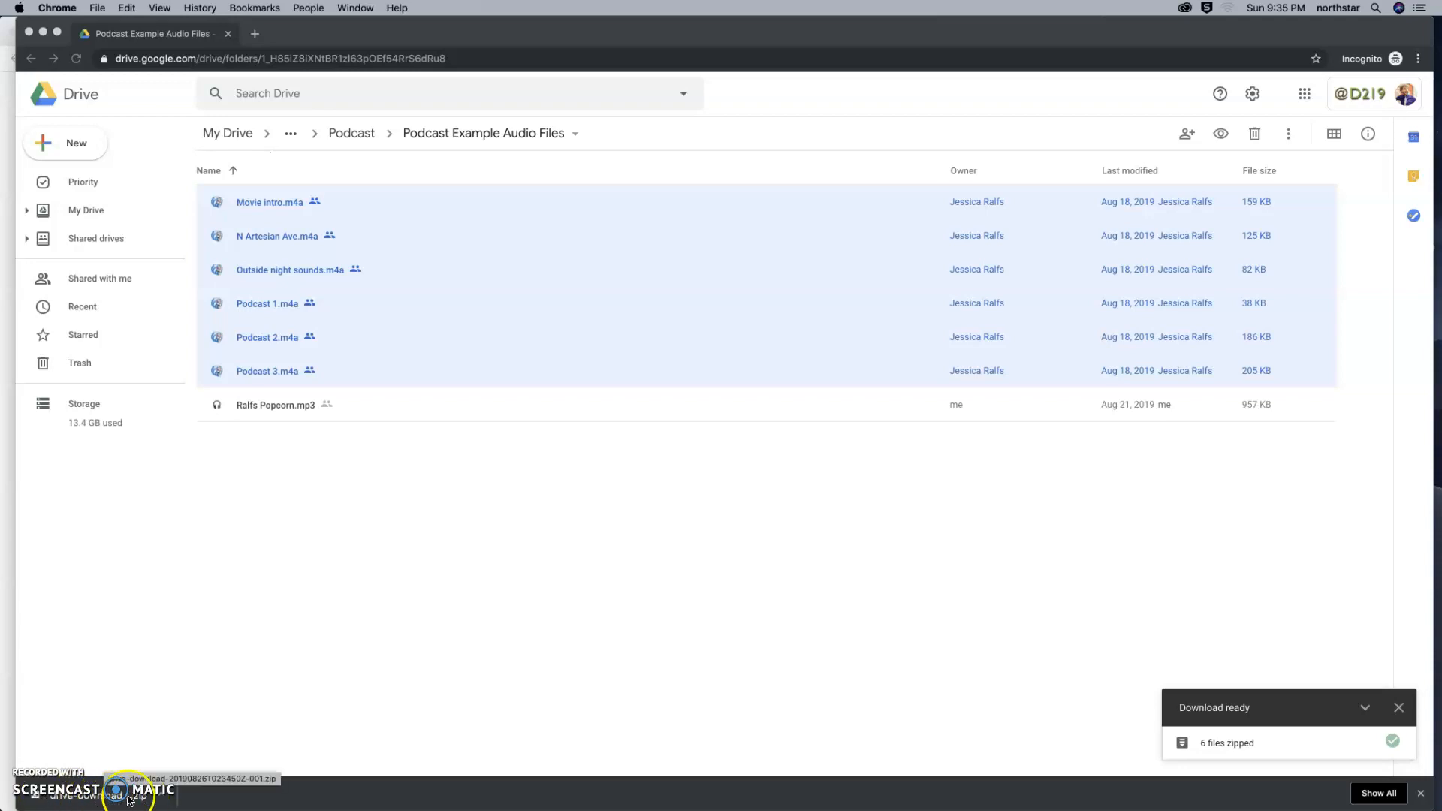
Reveal the downloaded drive-download zip archive in Finder.
click(158, 798)
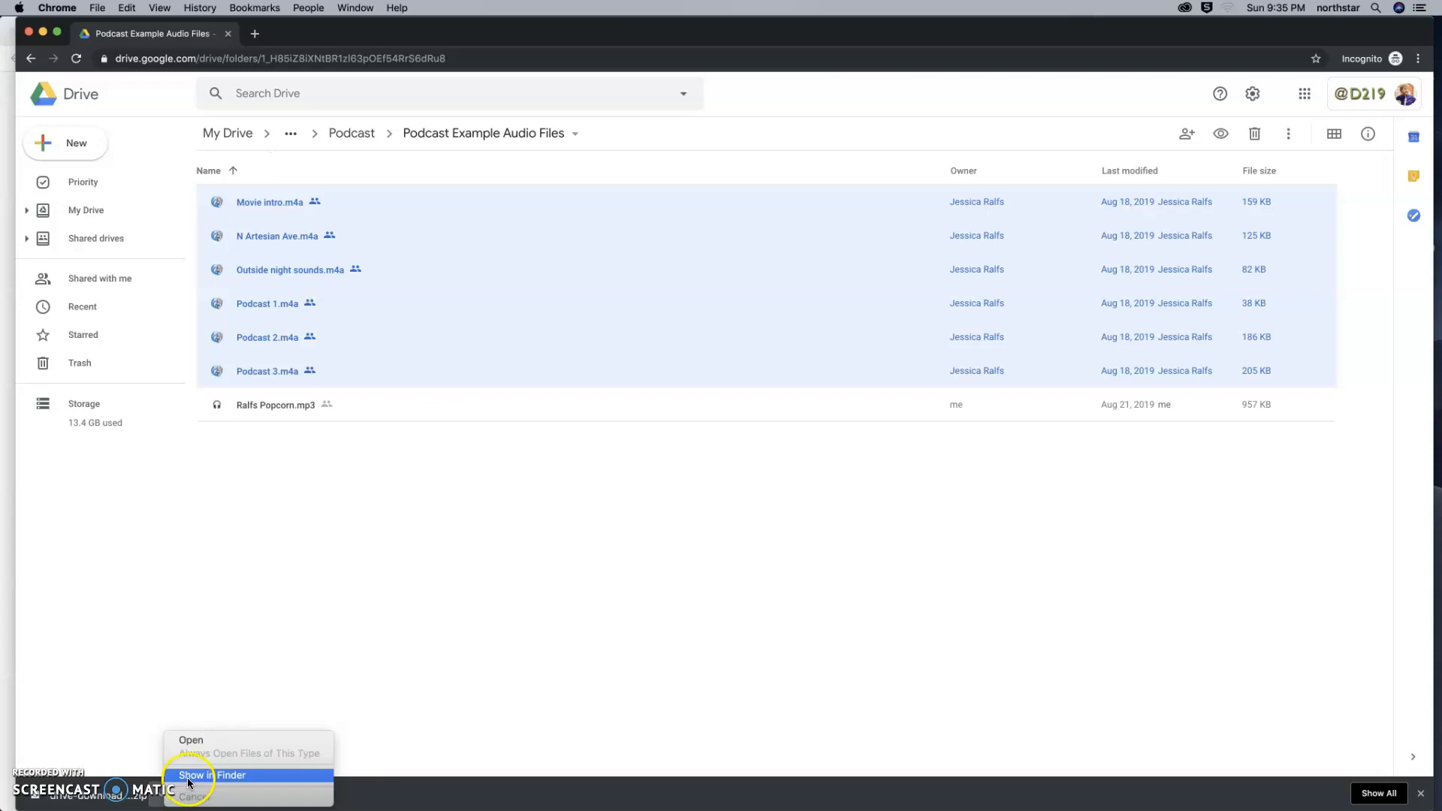
click(161, 798)
click(162, 799)
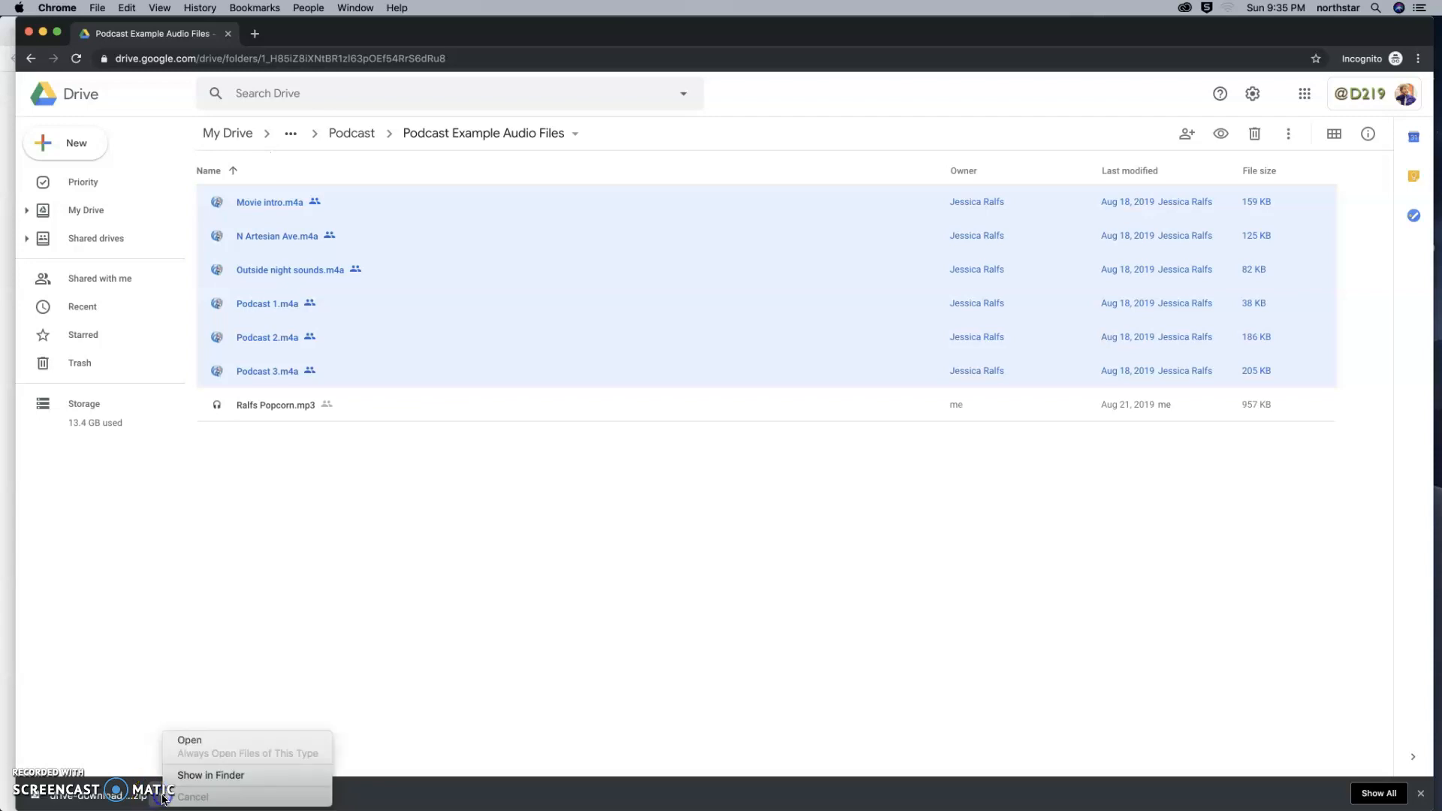
click(194, 774)
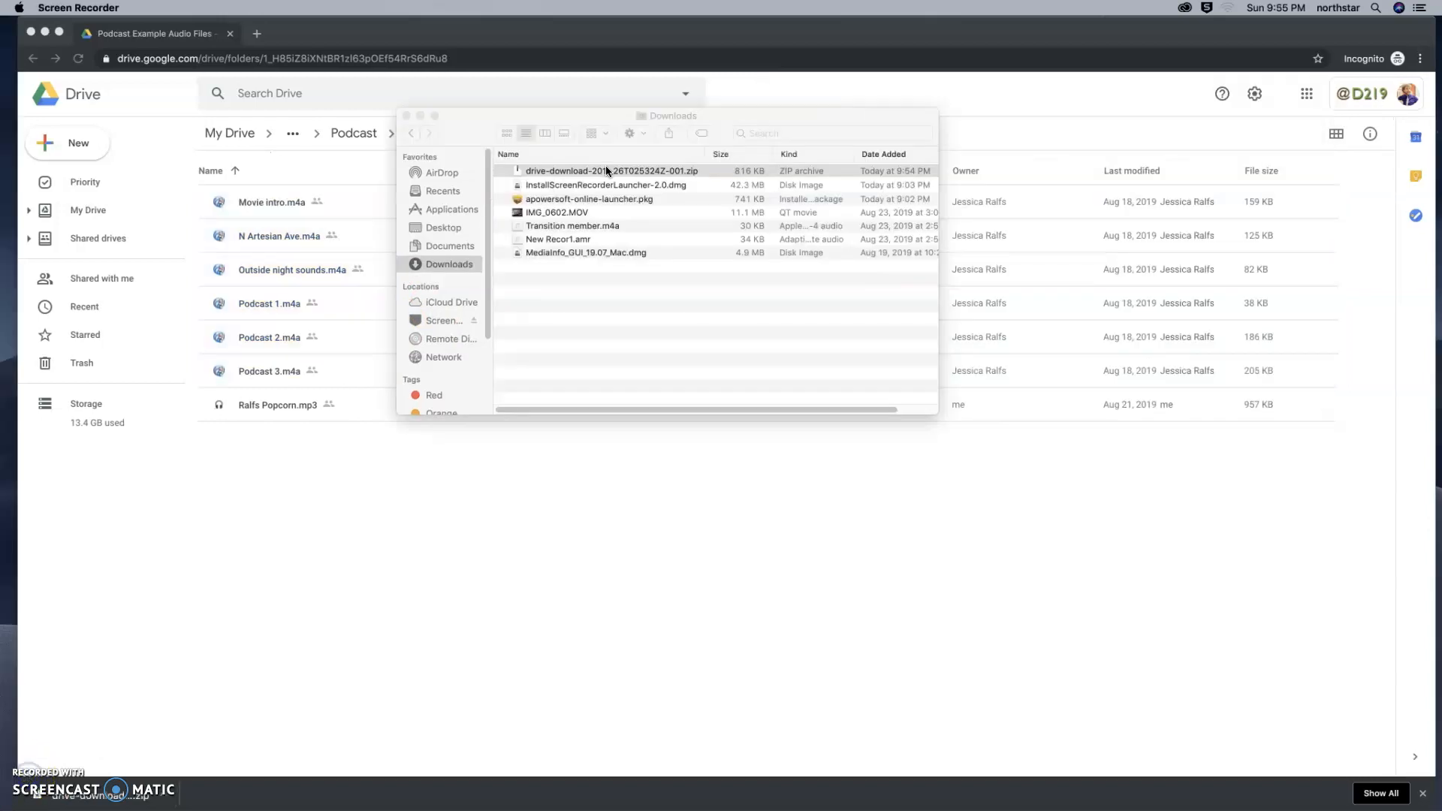
Unpack the drive-download zip archive in Downloads and open the extracted folder.
right_click(605, 170)
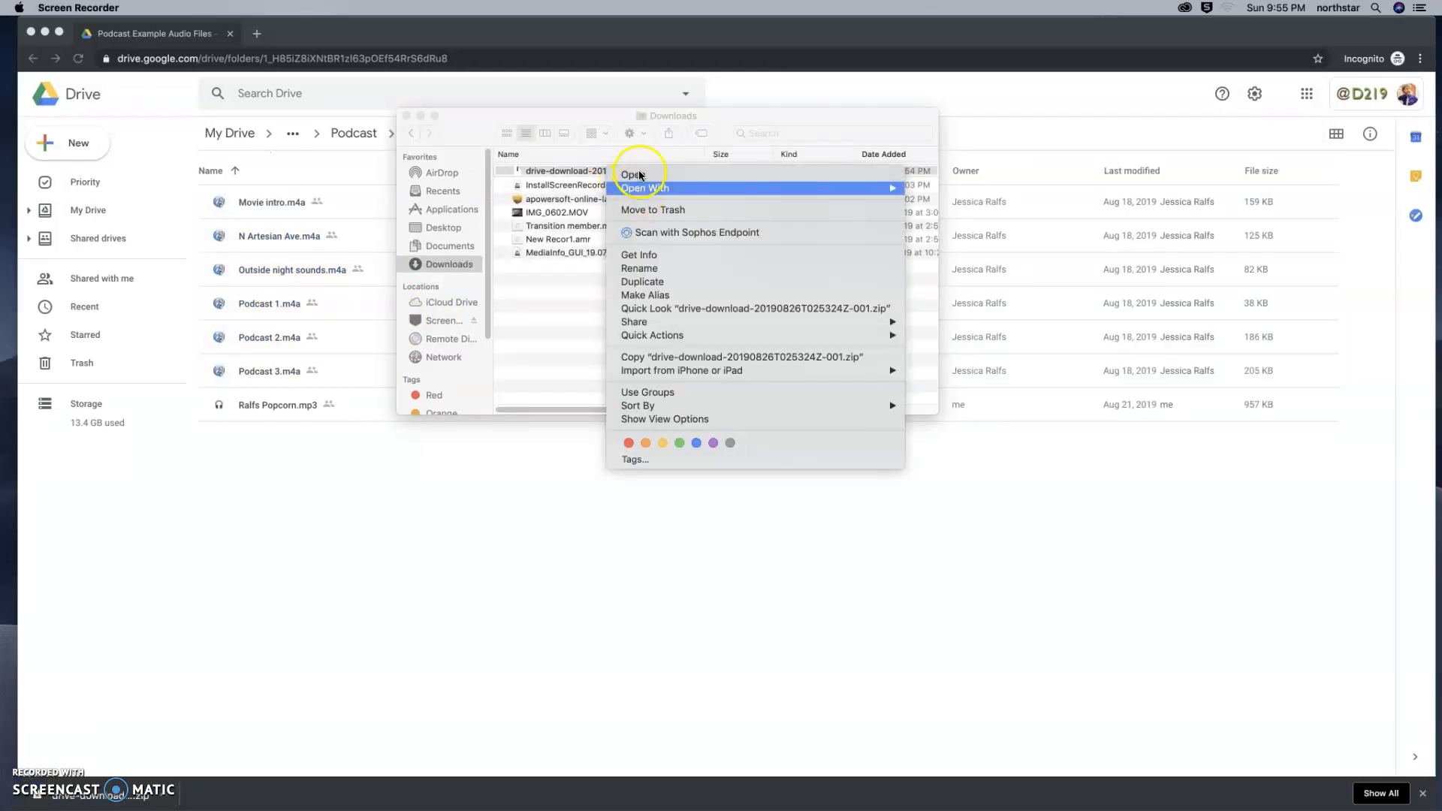
click(641, 174)
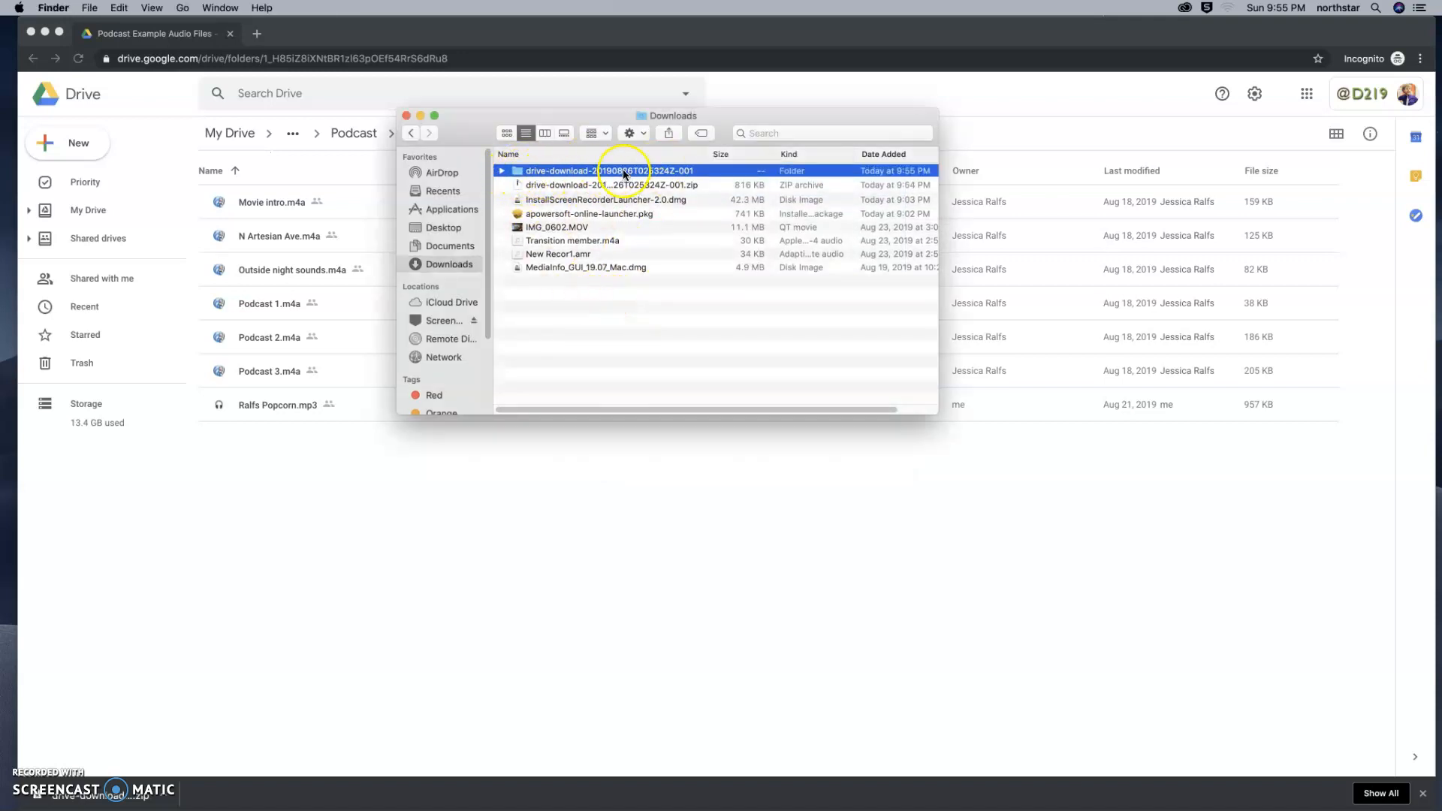
double_click(599, 172)
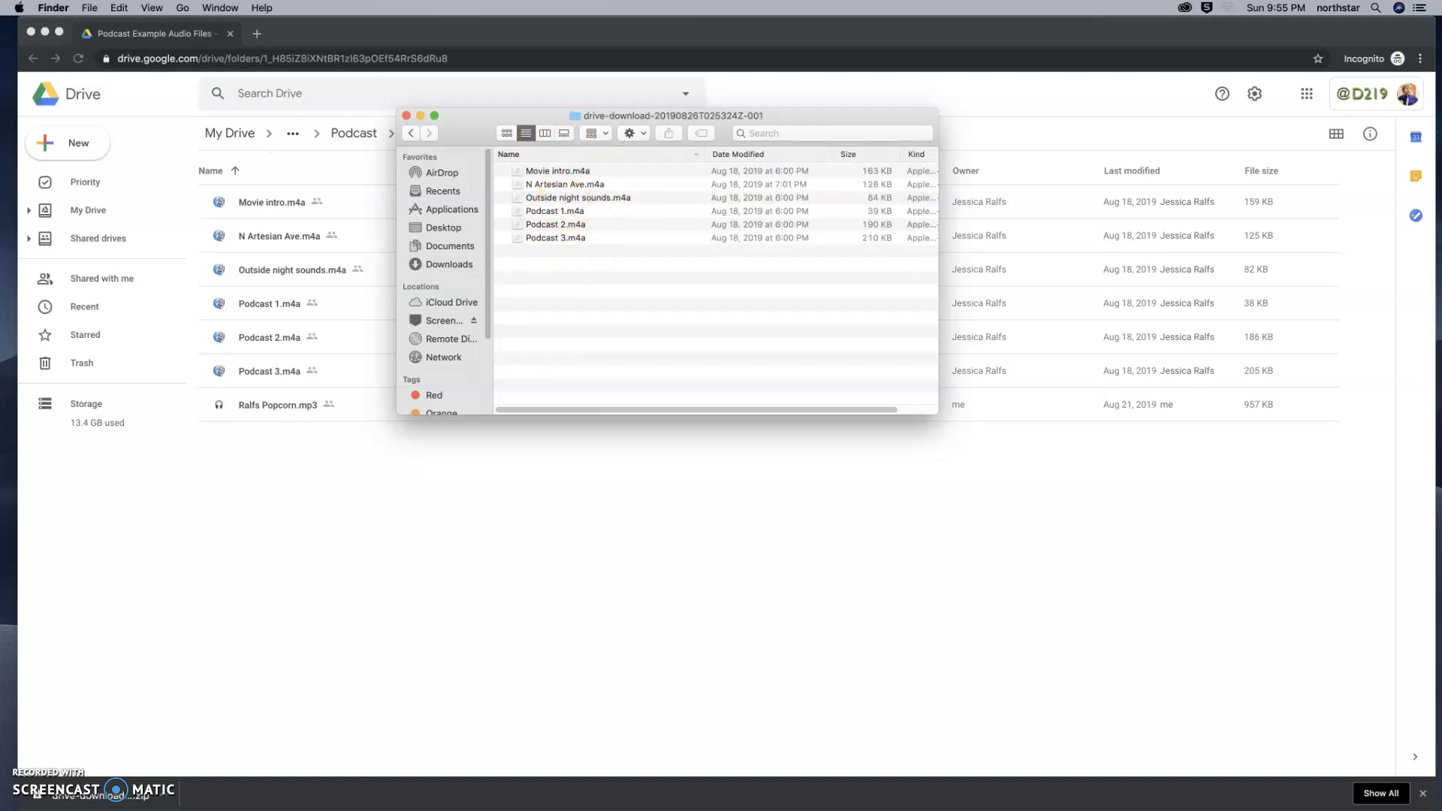
Minimize the browser, move all six extracted audio files into the Podcast folder's Audio subfolder, and close the emptied download folder.
click(44, 34)
drag(658, 116, 546, 58)
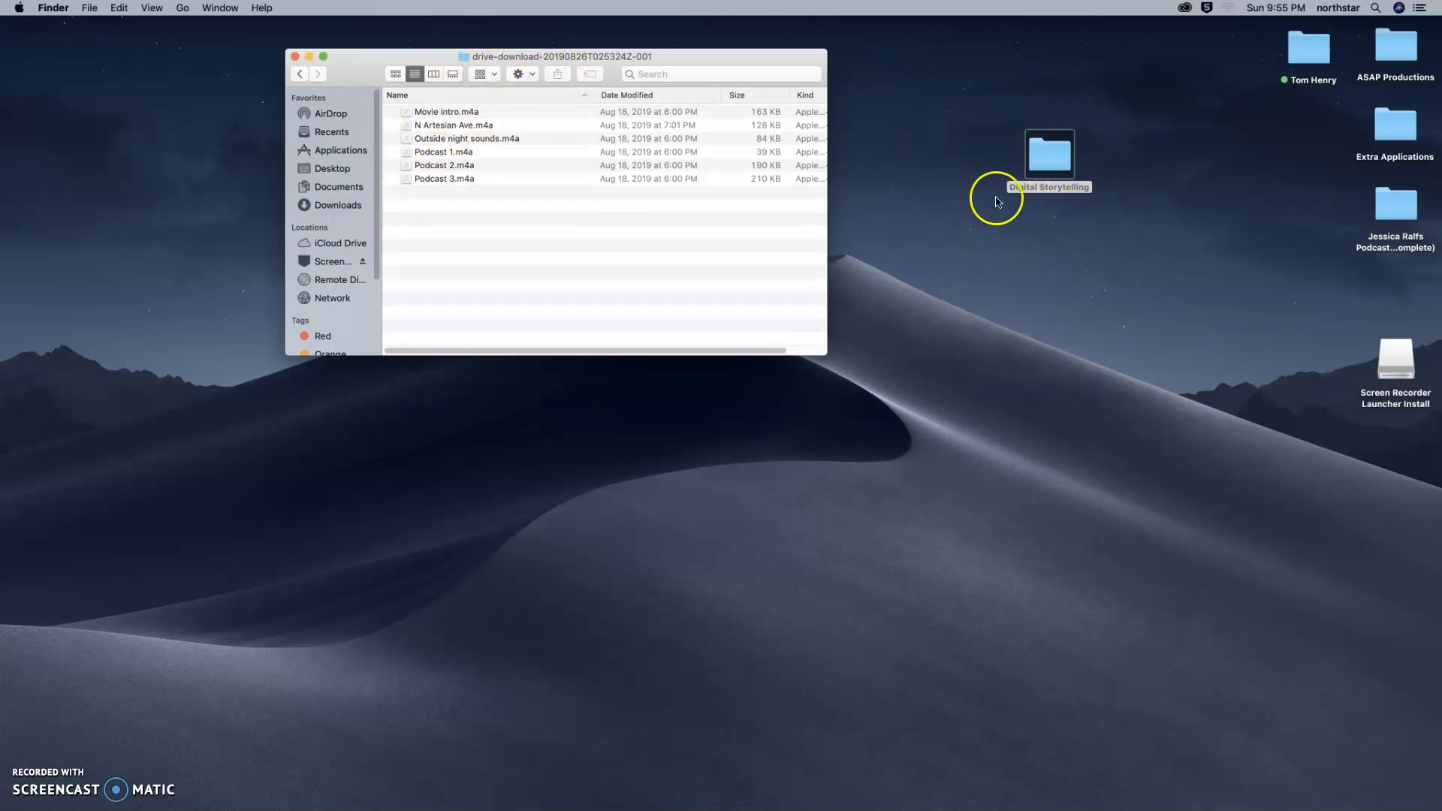
drag(499, 238, 452, 114)
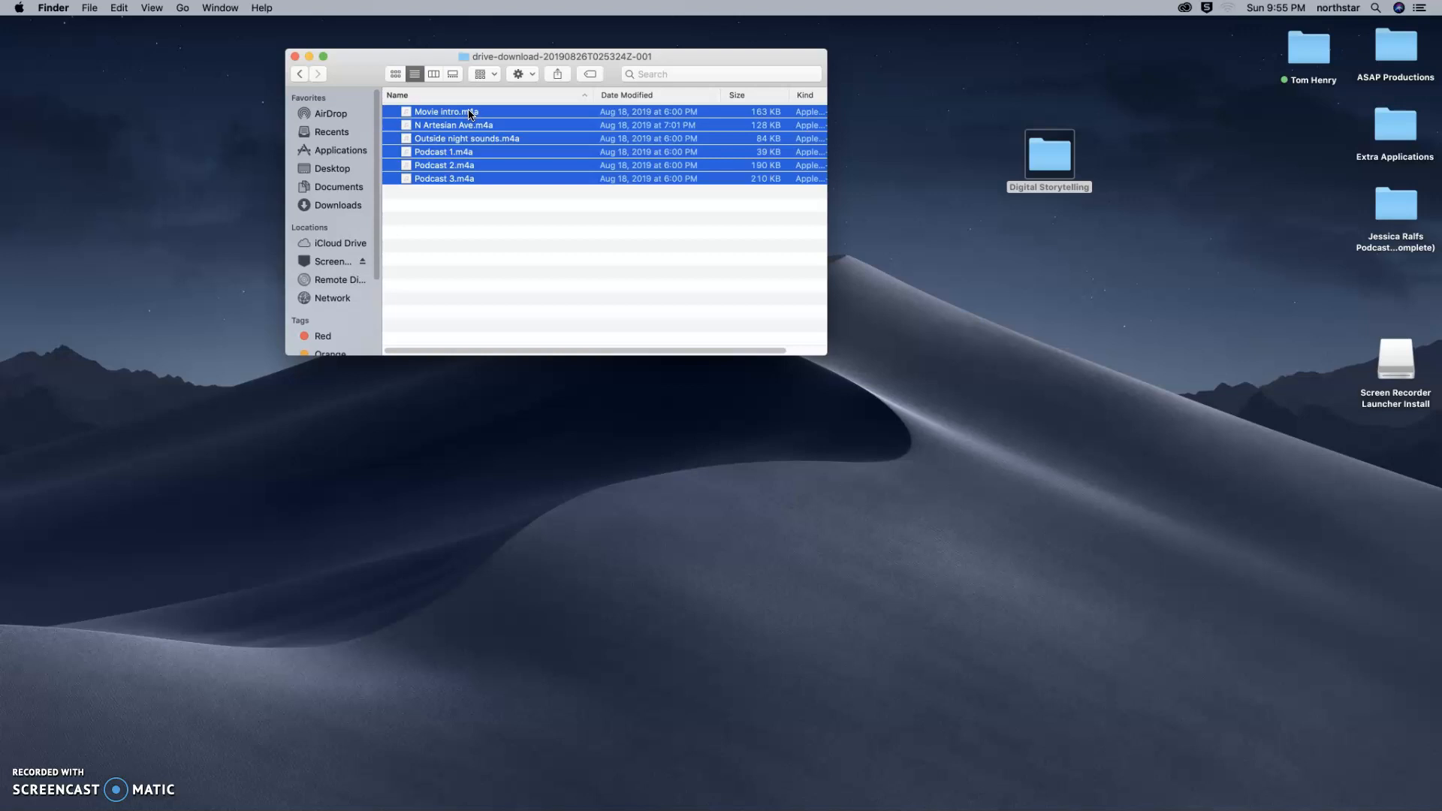
drag(464, 115, 1165, 61)
drag(1144, 59, 1210, 83)
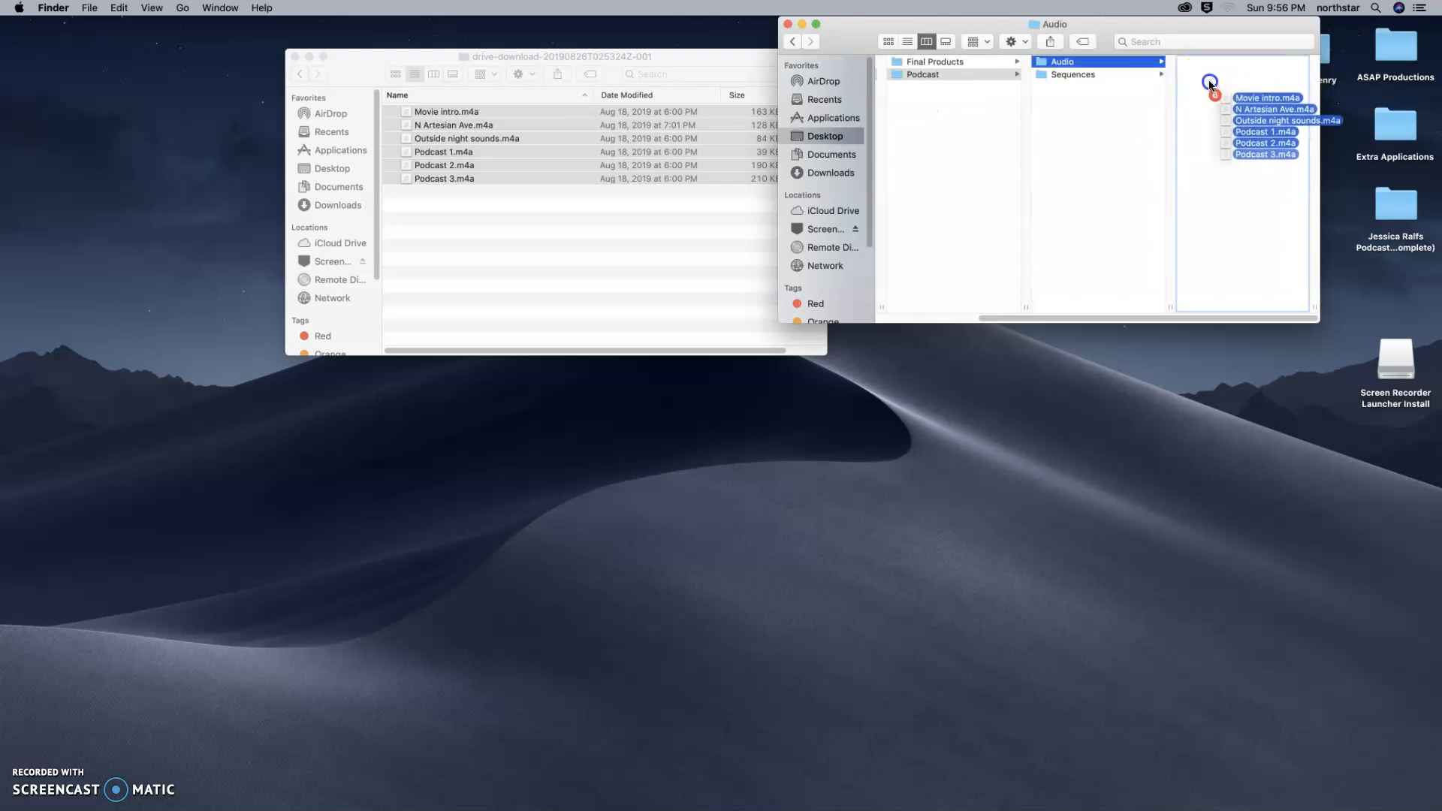
drag(1209, 82, 1208, 90)
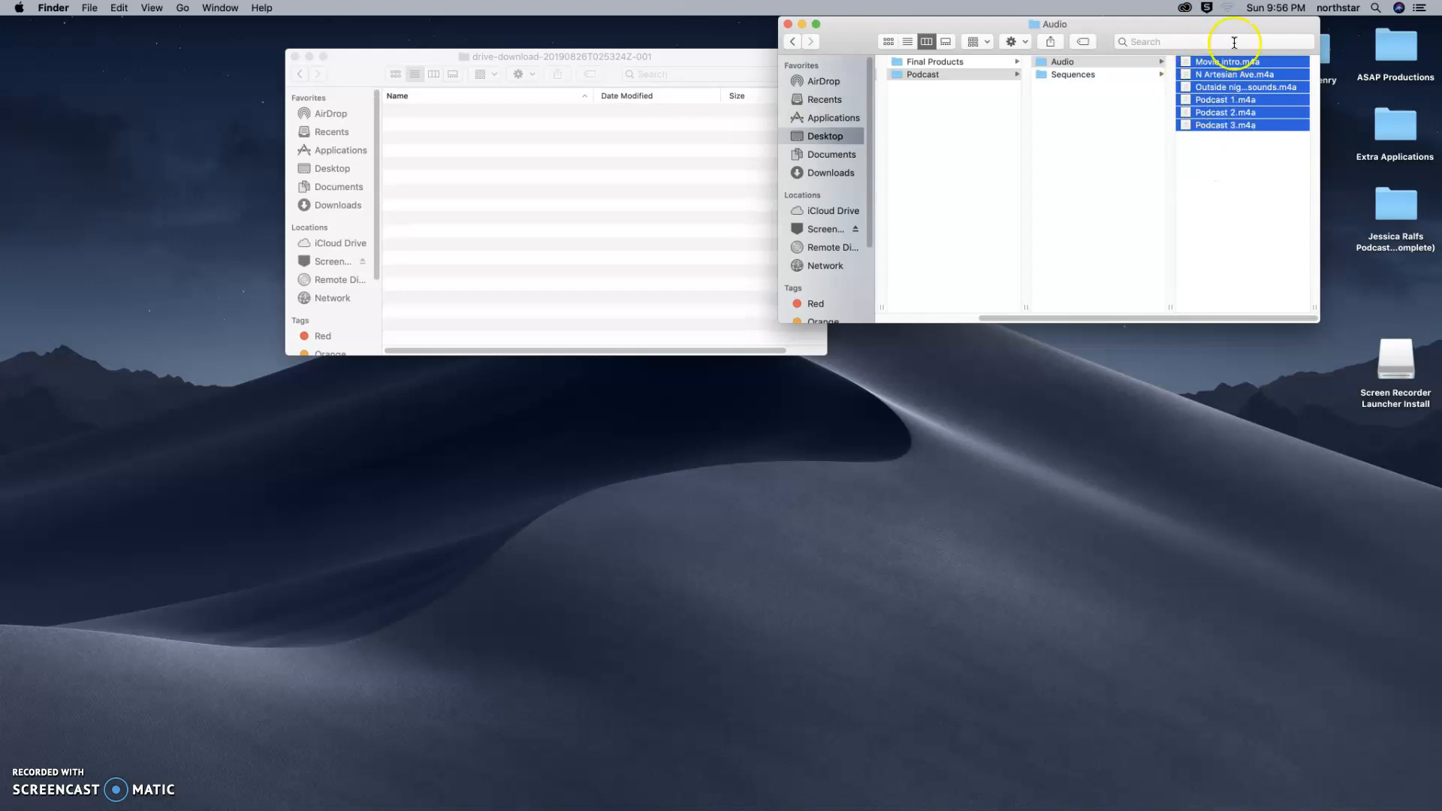
click(1214, 153)
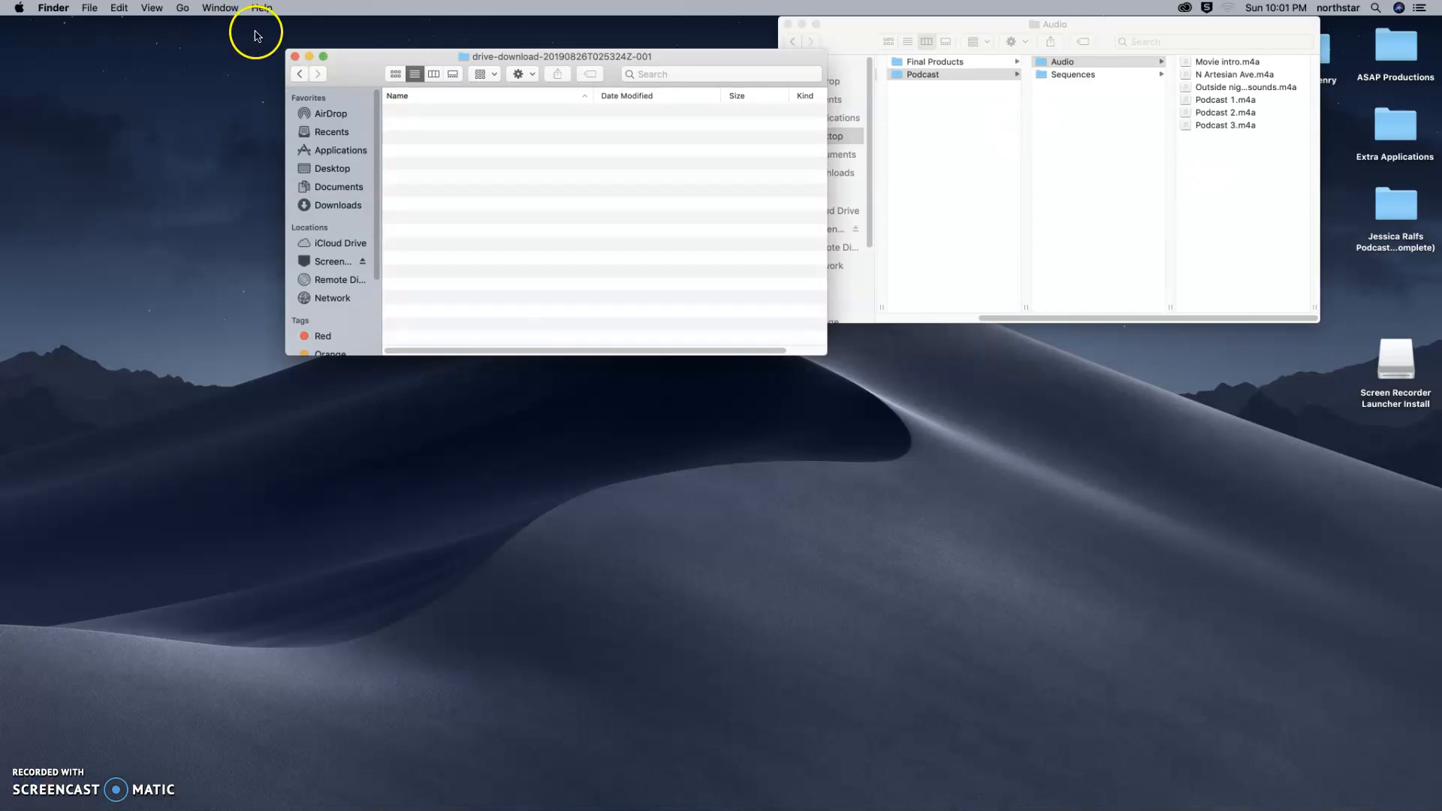
click(294, 56)
Switch to Premiere Pro and start a new project named with the owner's surname followed by "Podcast 1".
mouse_move(824, 809)
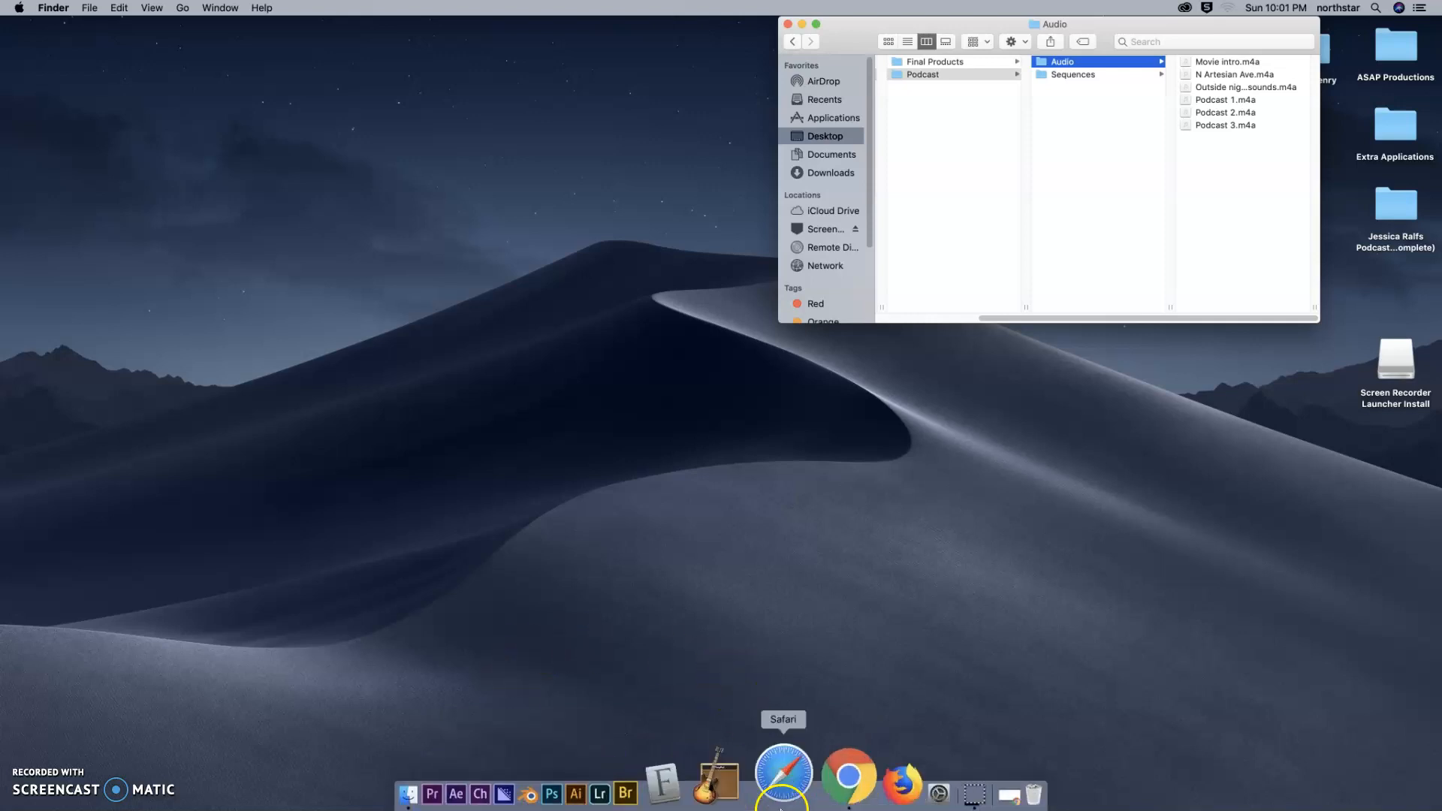
mouse_move(727, 808)
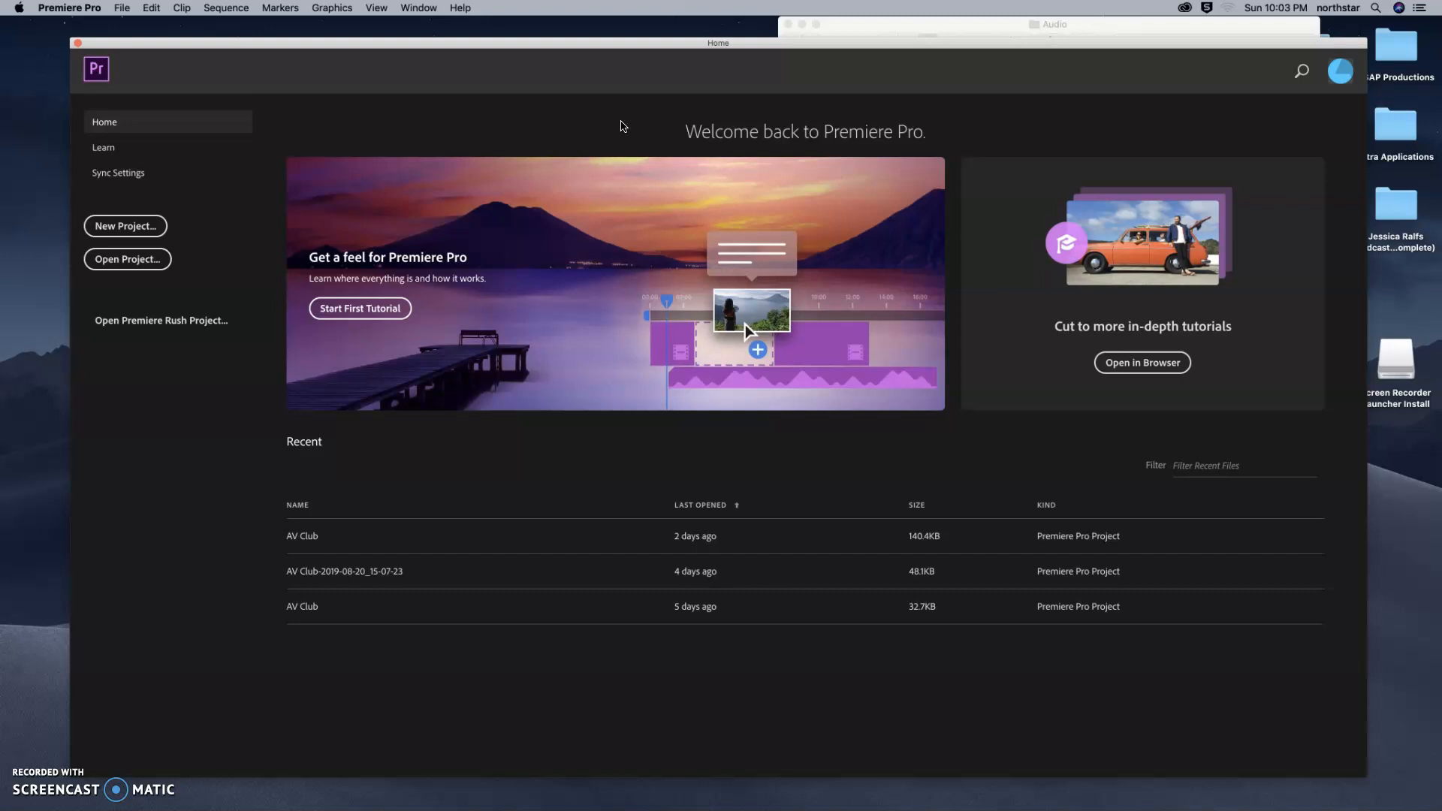
click(618, 122)
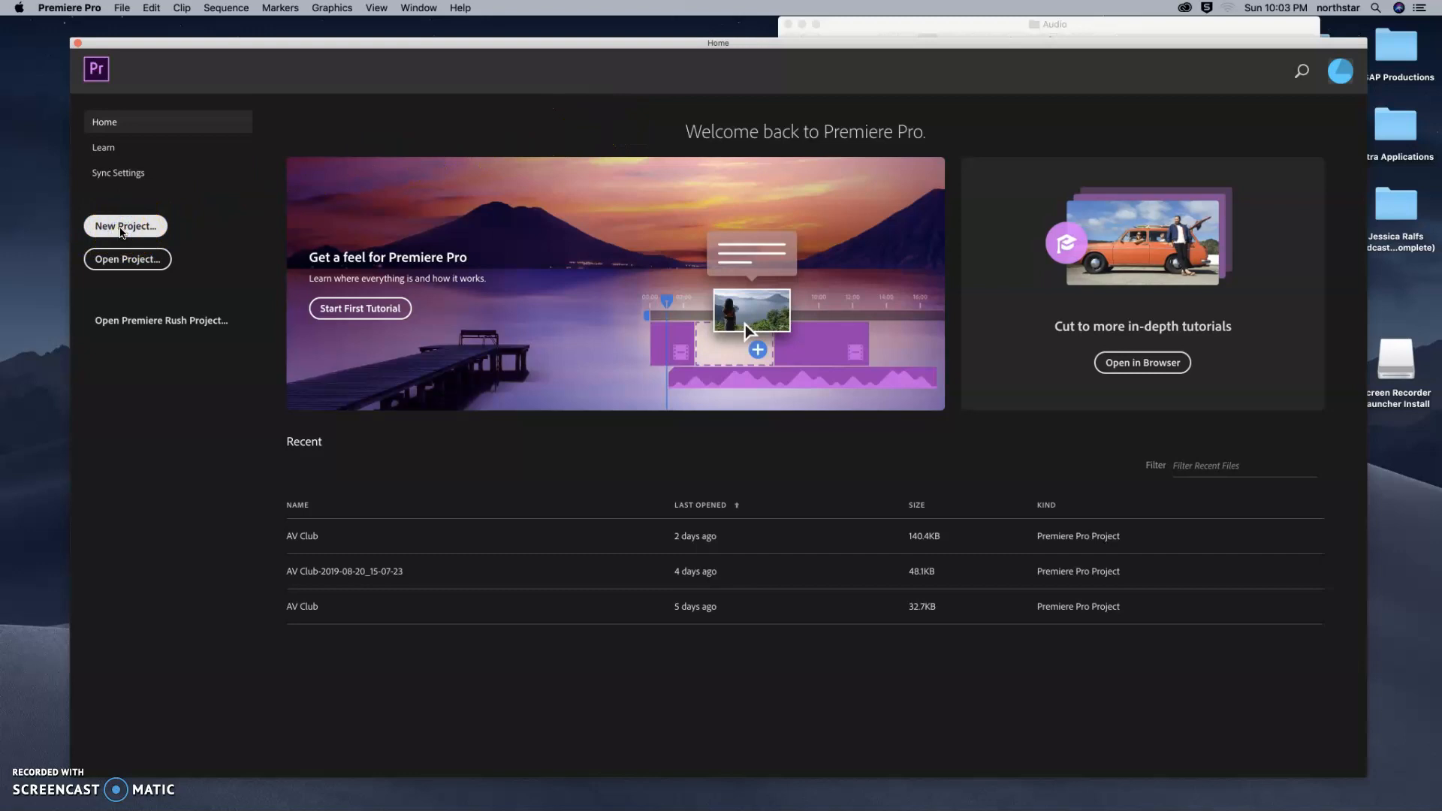
click(121, 231)
drag(860, 182, 448, 156)
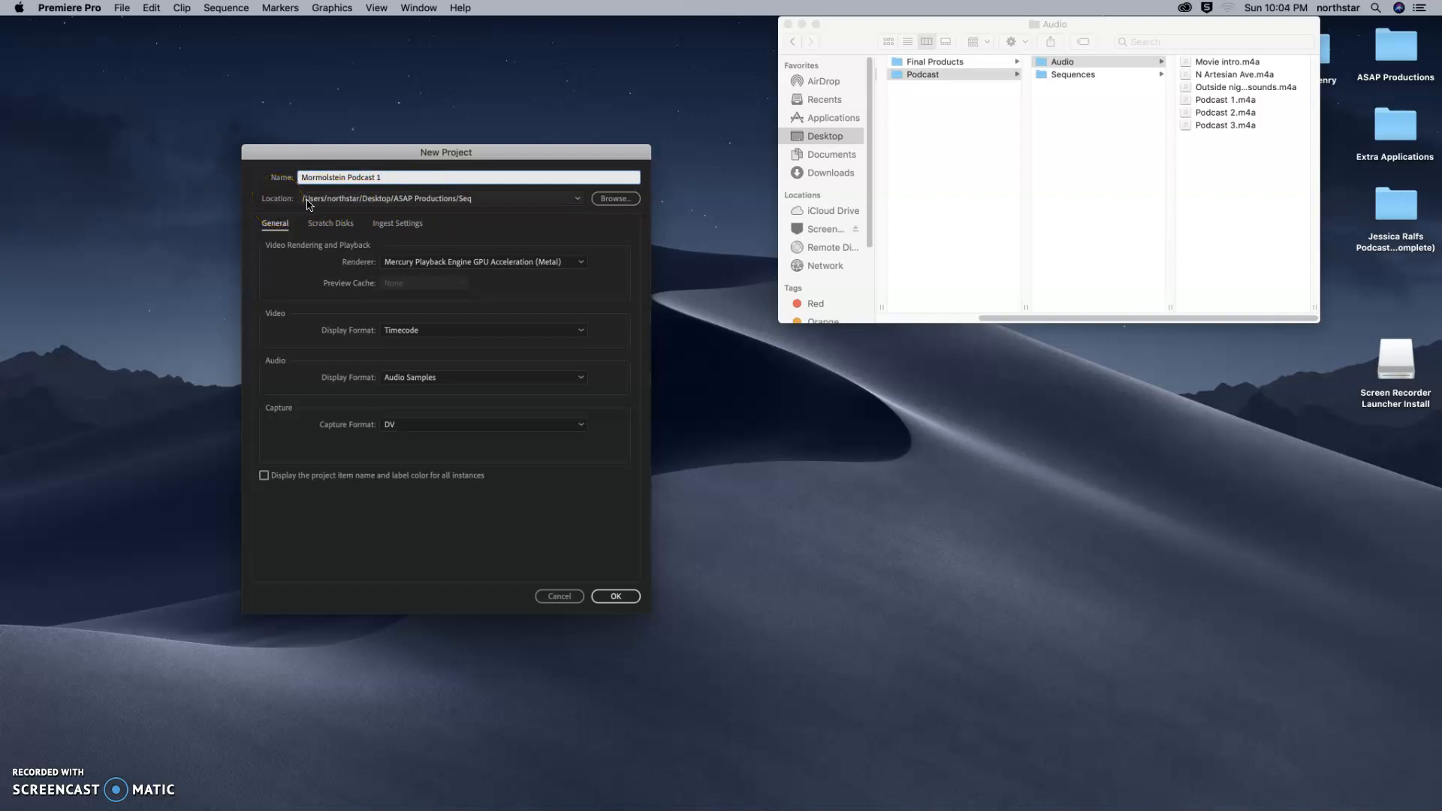
Set the project location to Desktop > Digital Storytelling > Podcast > Sequences and create the project.
click(615, 198)
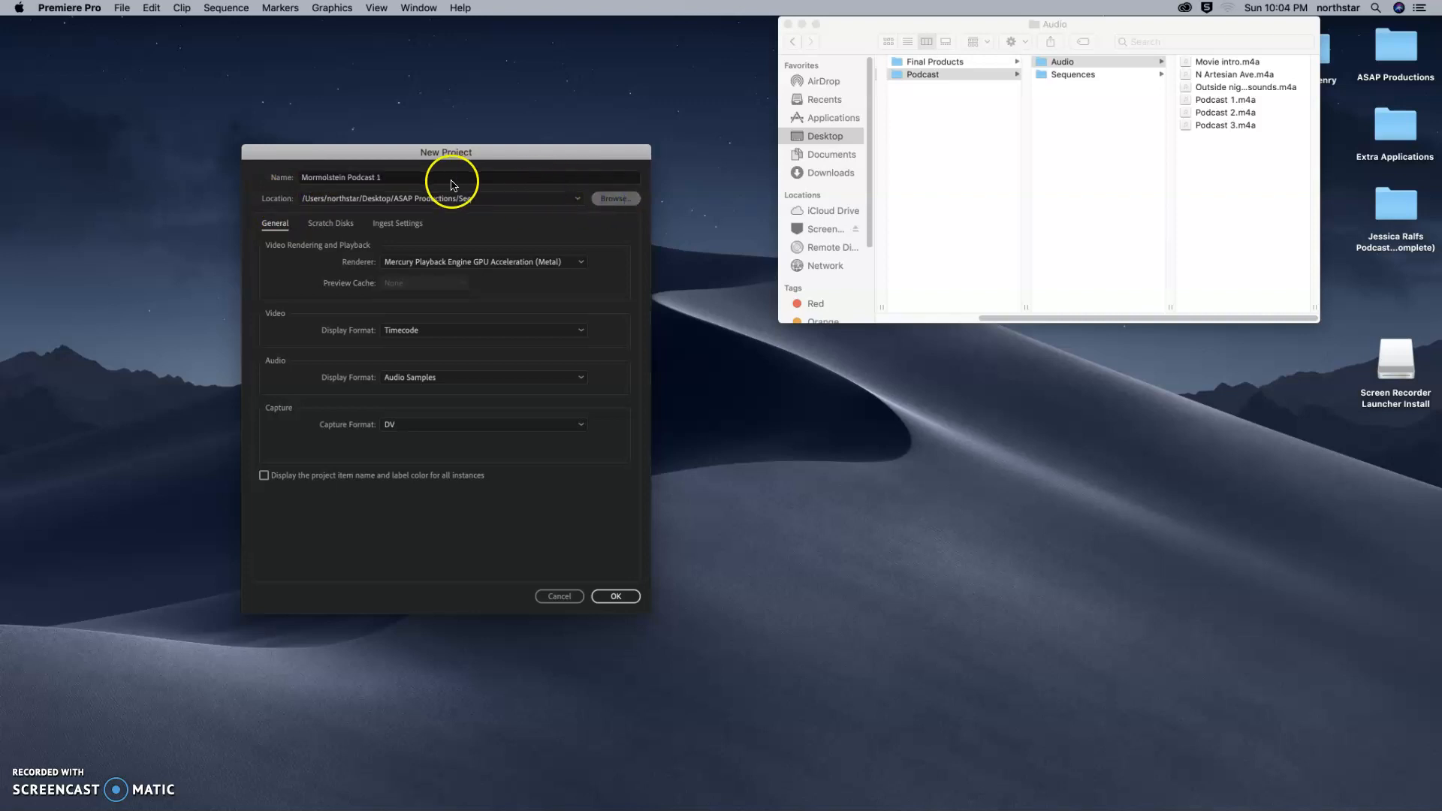
click(615, 204)
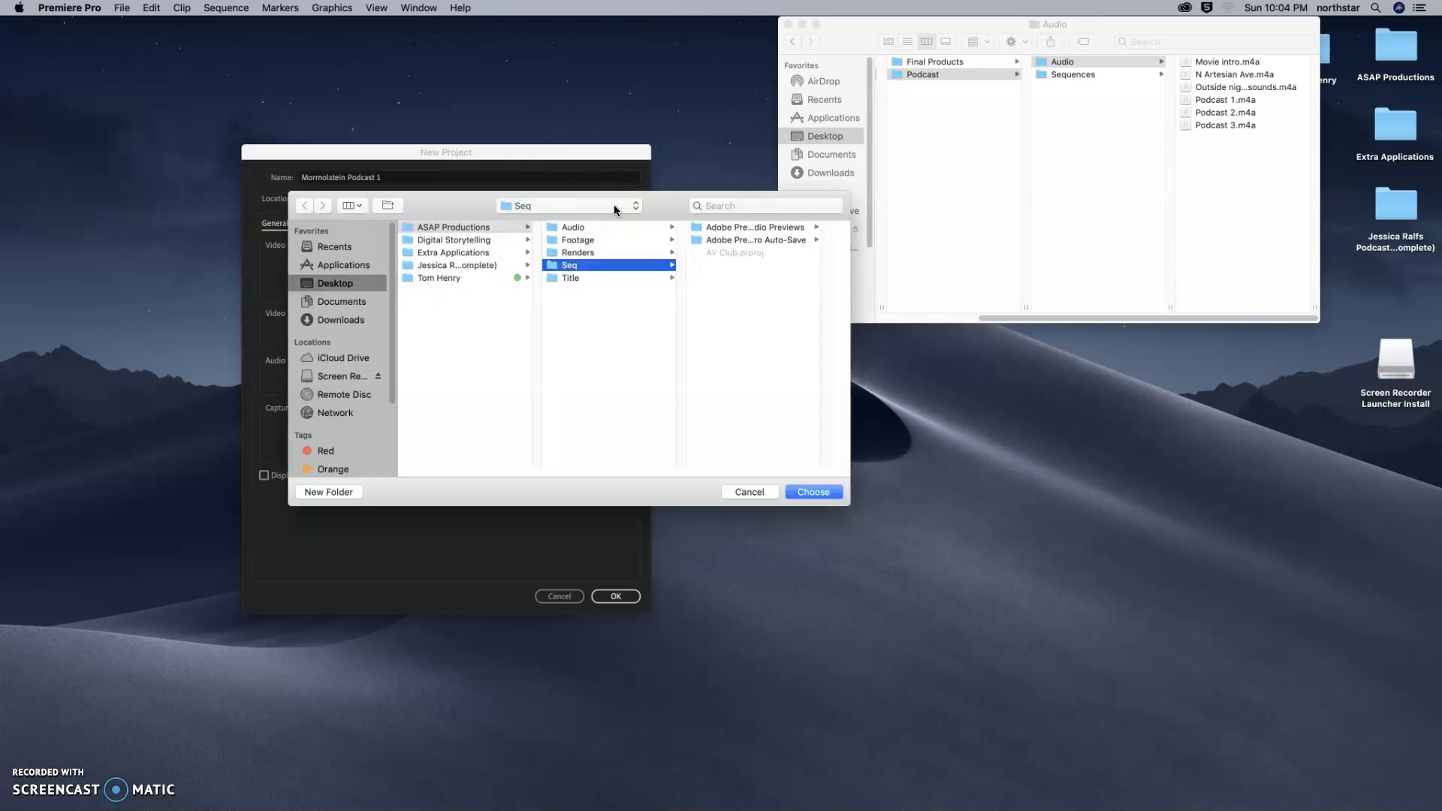
click(333, 290)
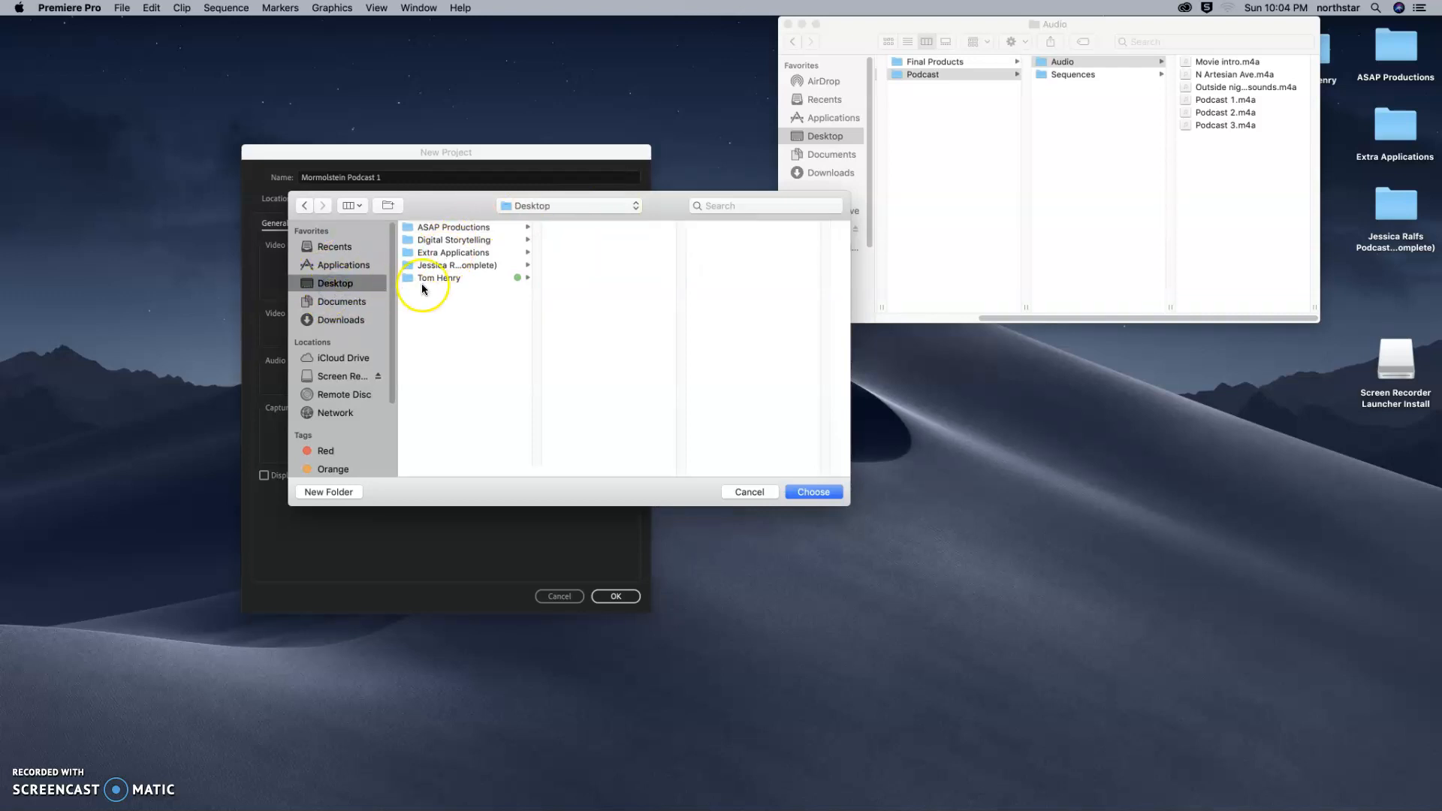
click(434, 242)
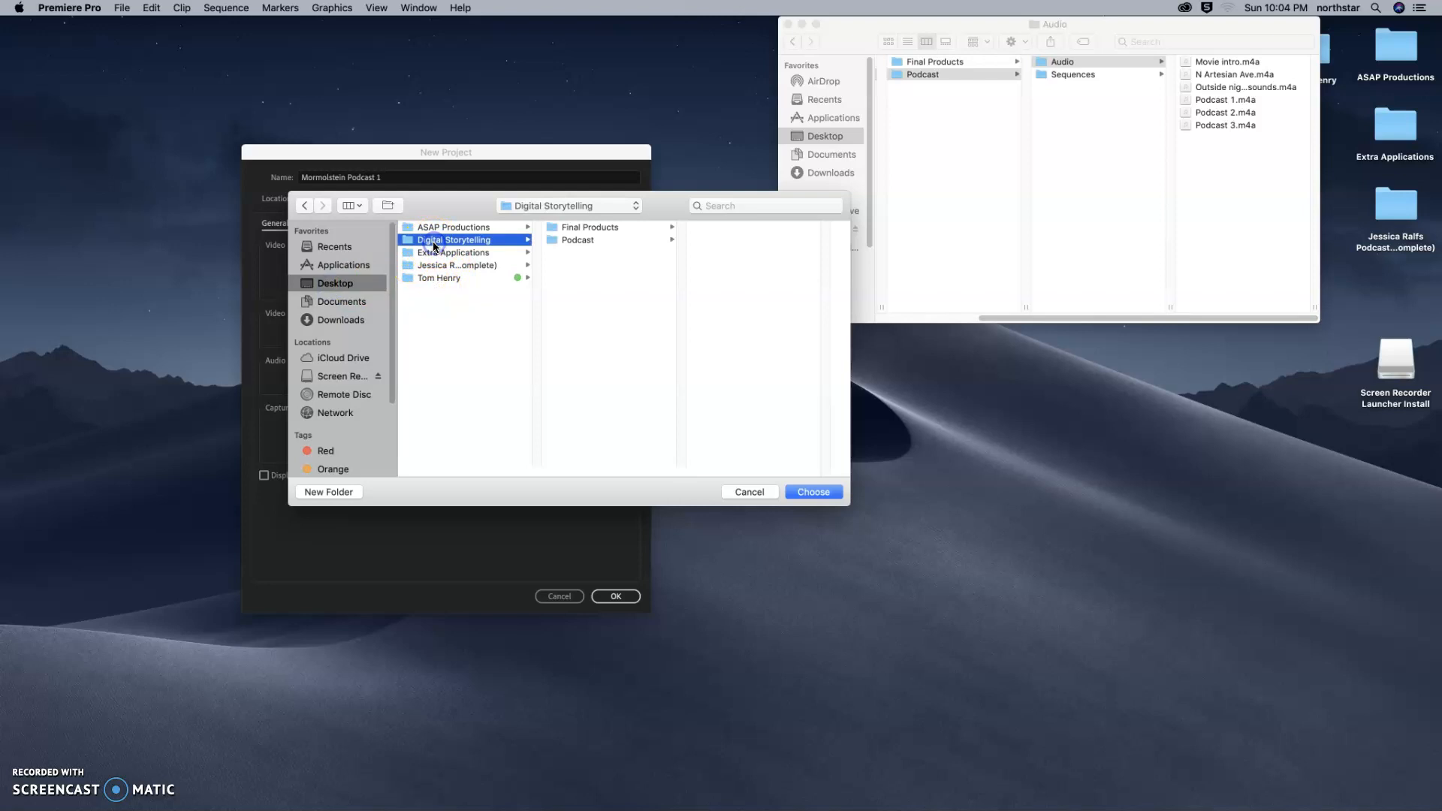
click(591, 242)
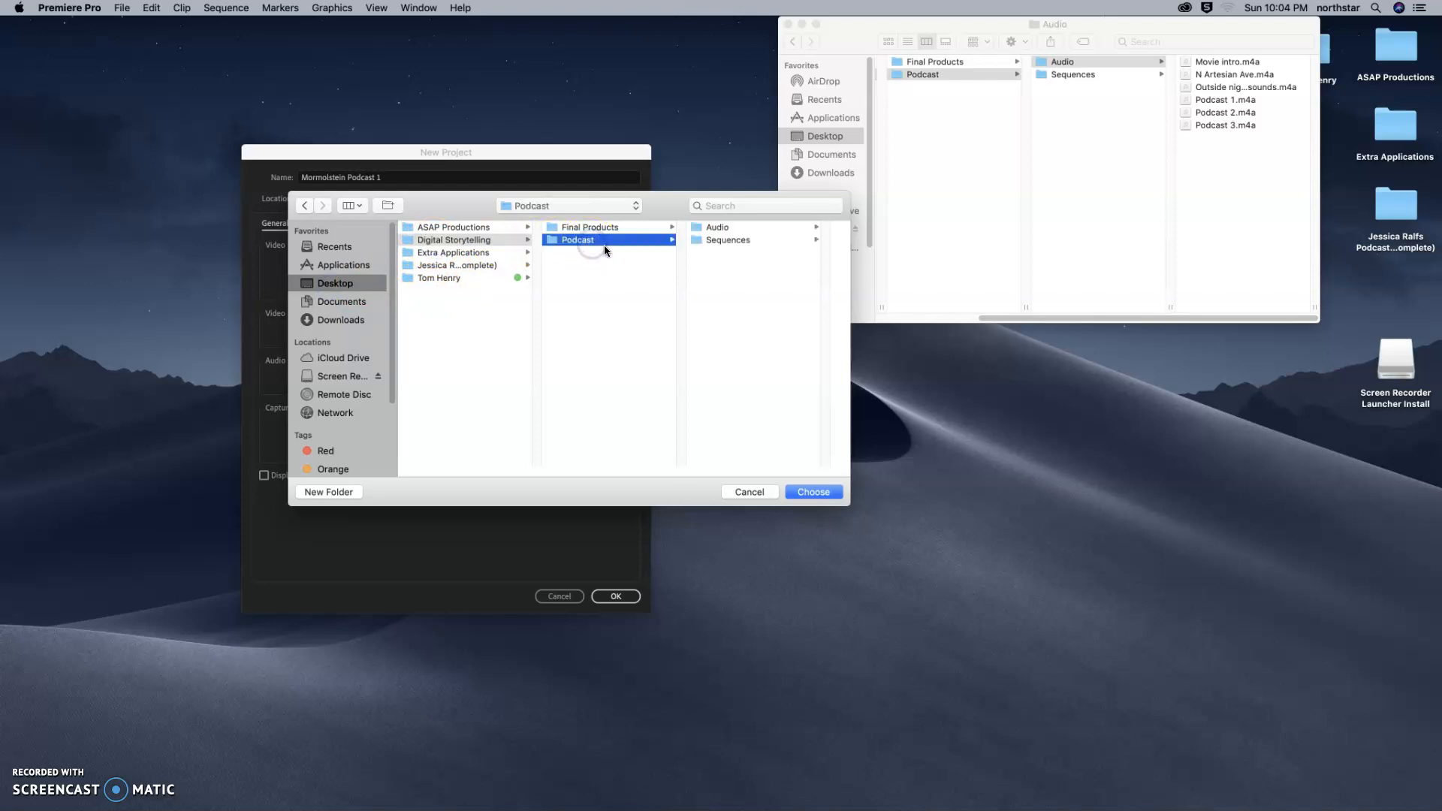
click(727, 240)
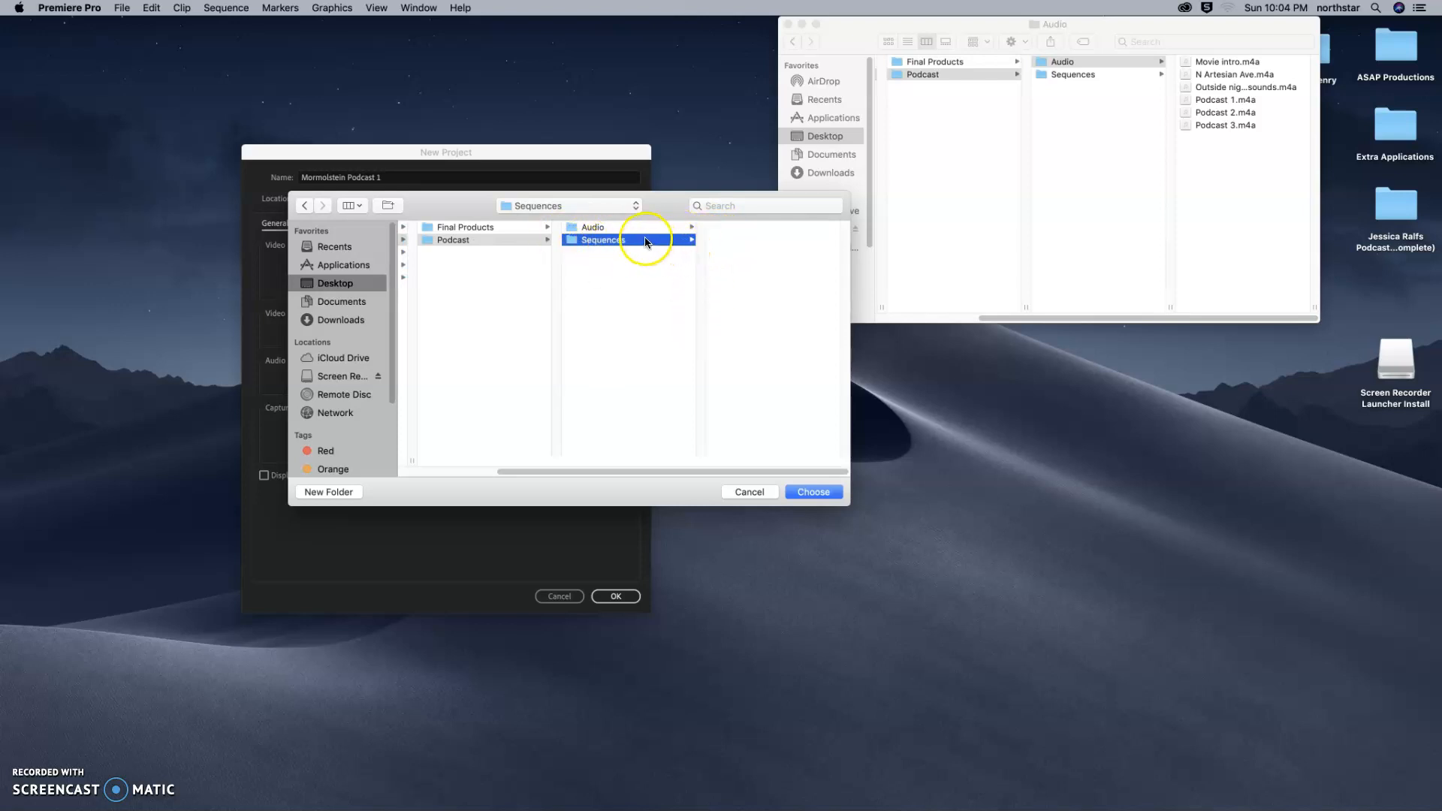
click(818, 492)
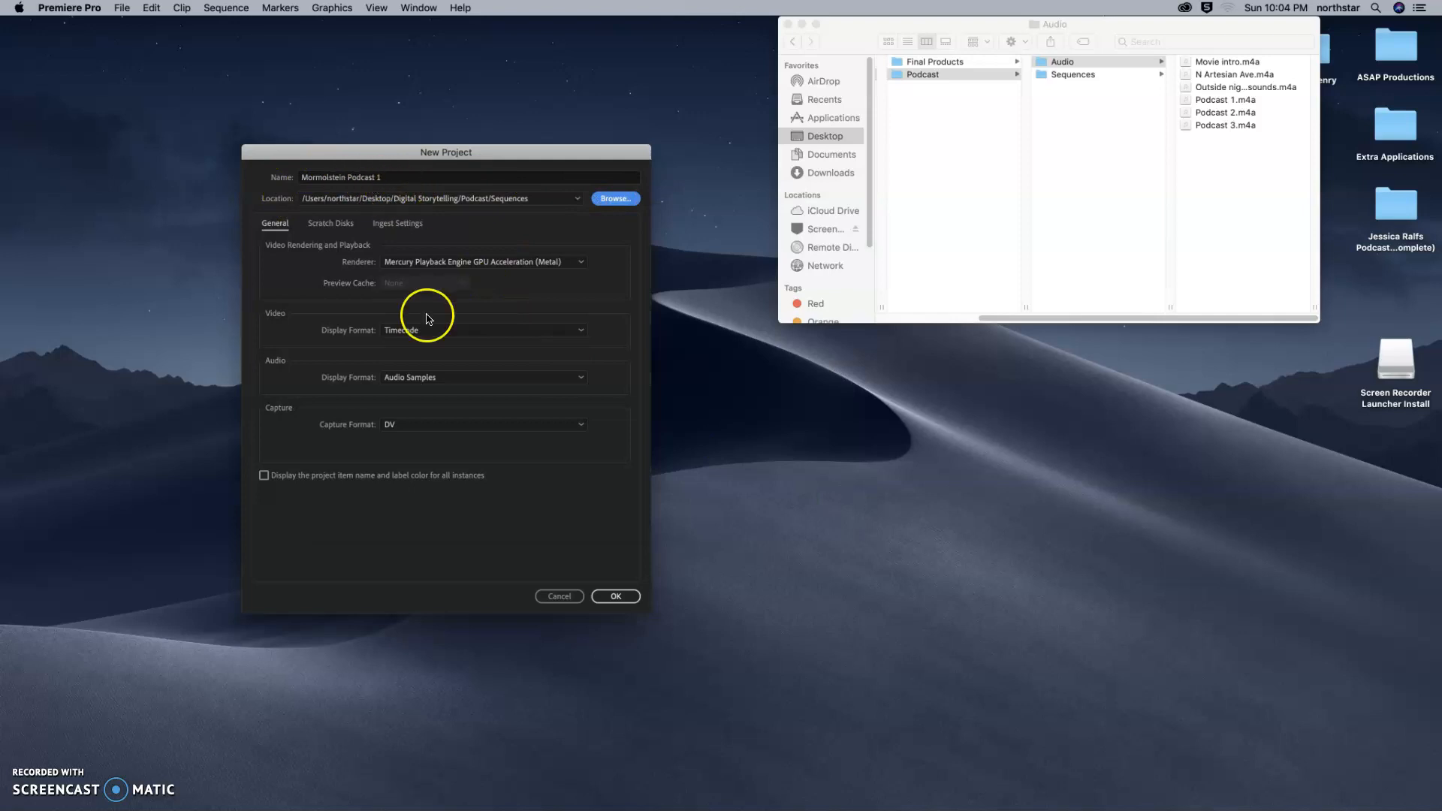
click(614, 598)
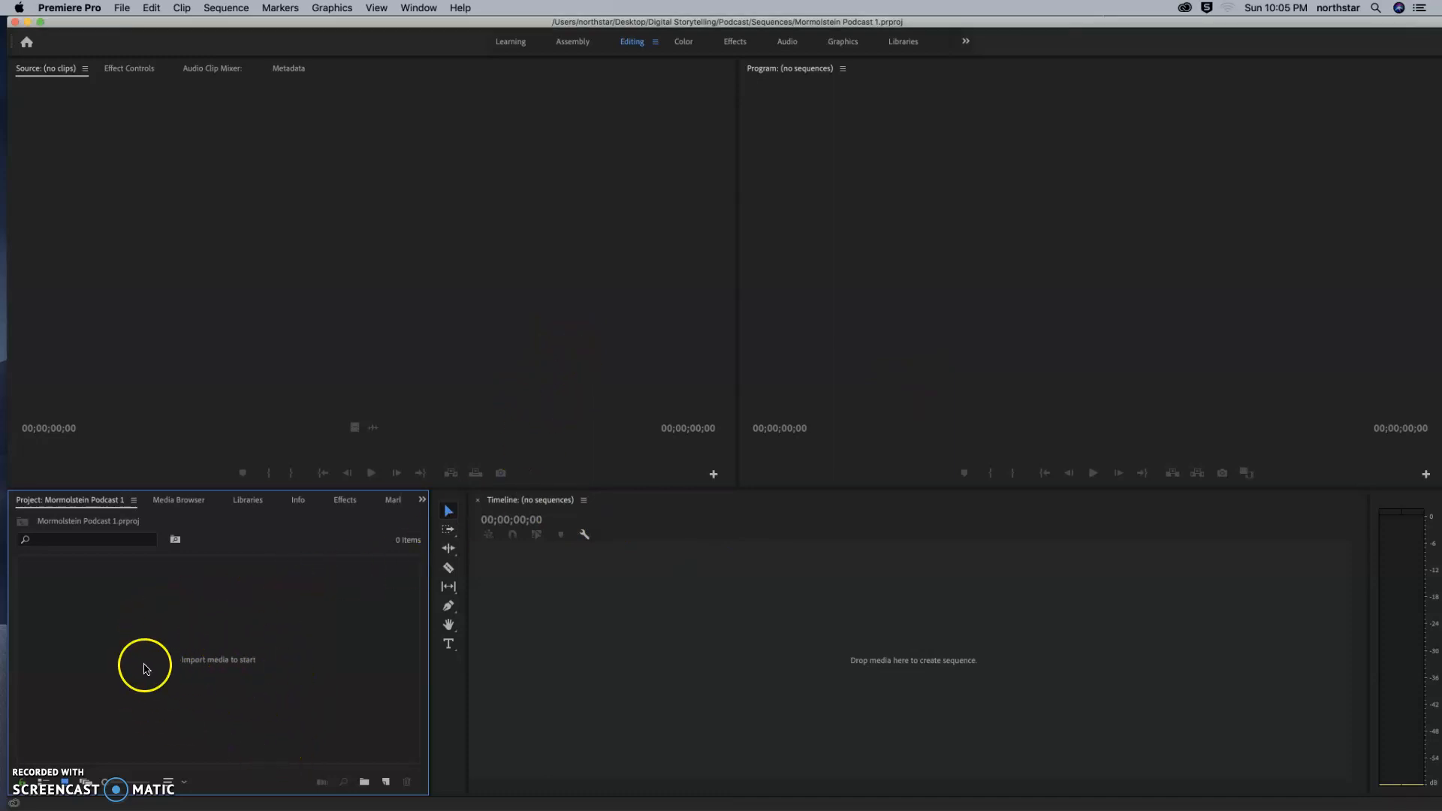
Import all six audio files from the Podcast folder's Audio subfolder into the project.
double_click(223, 672)
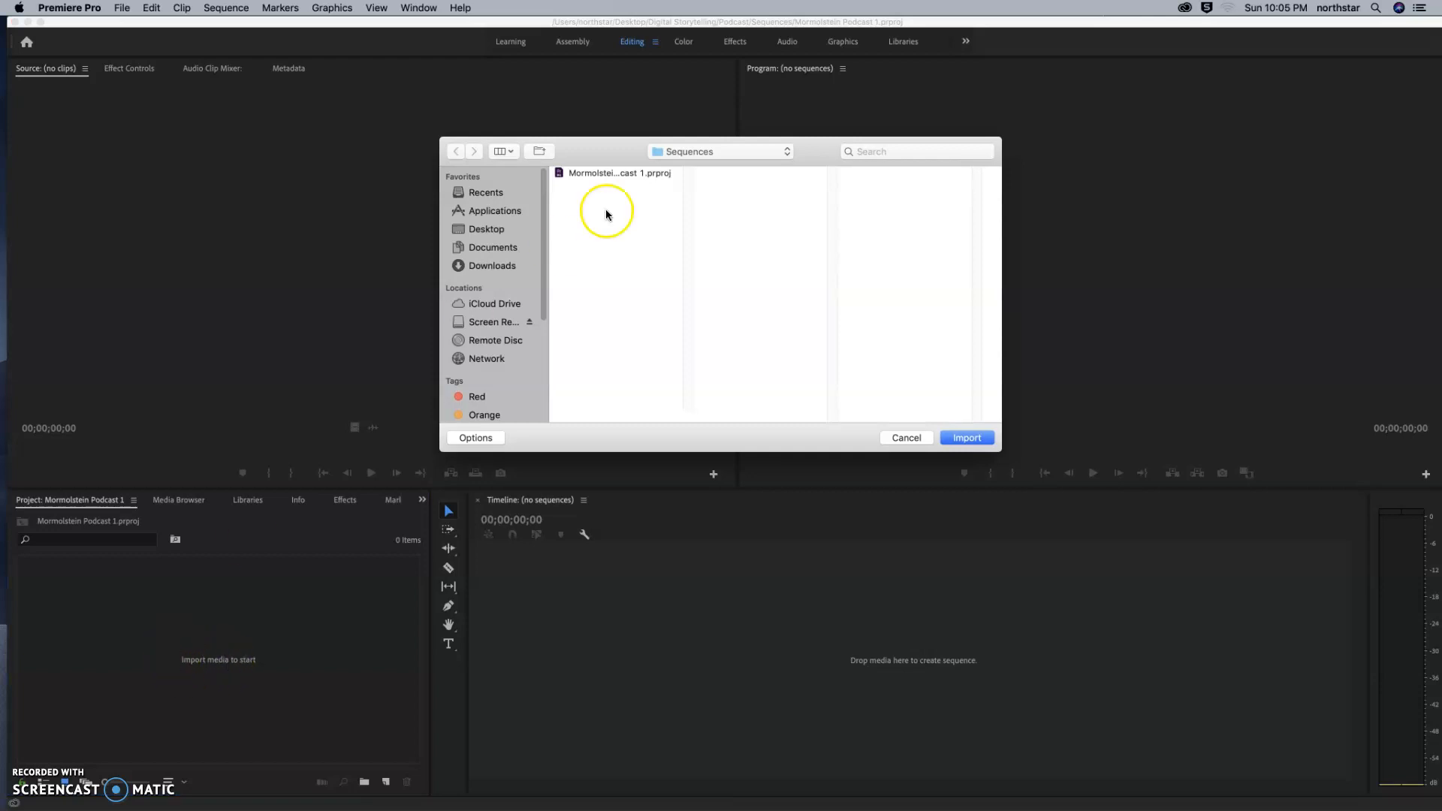
click(706, 156)
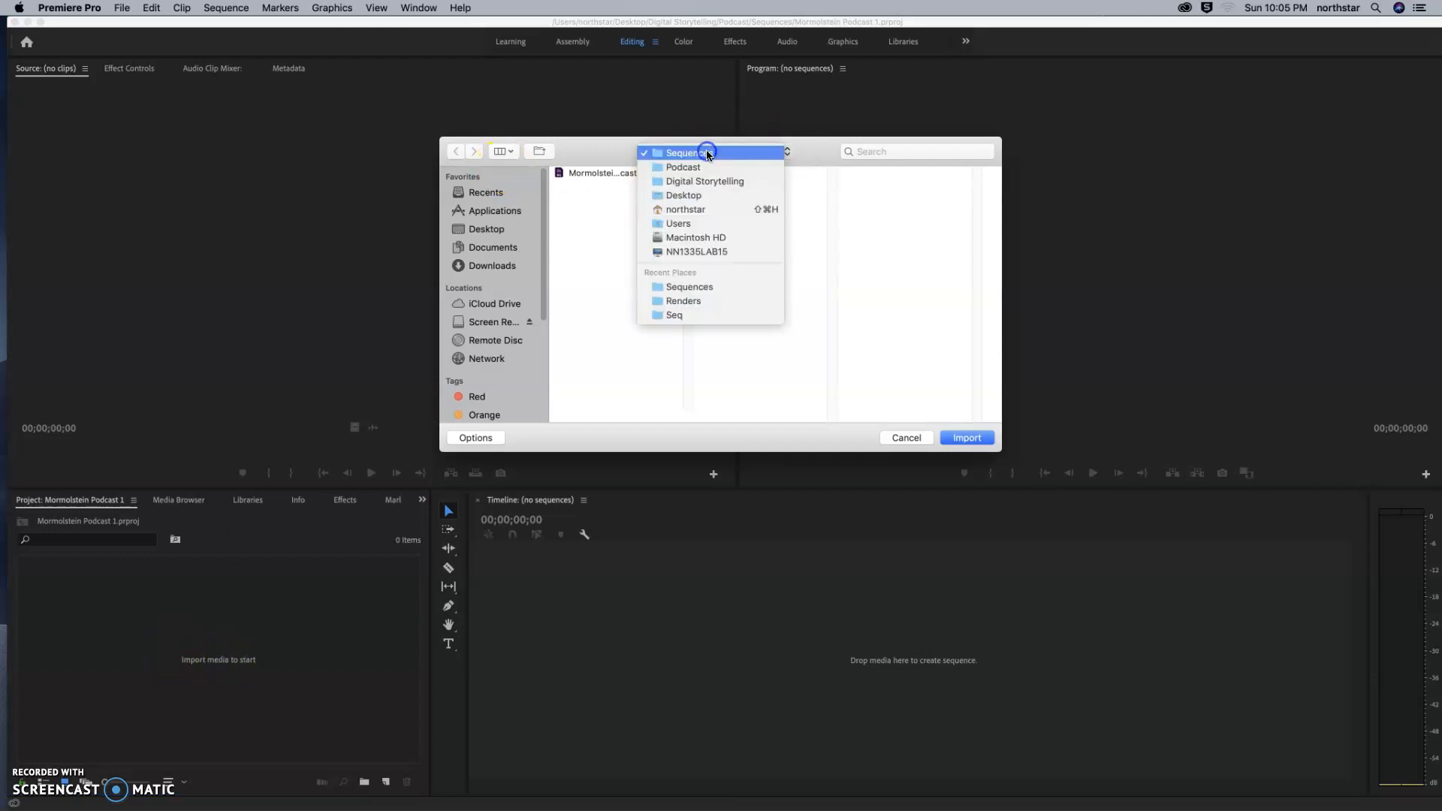
click(695, 167)
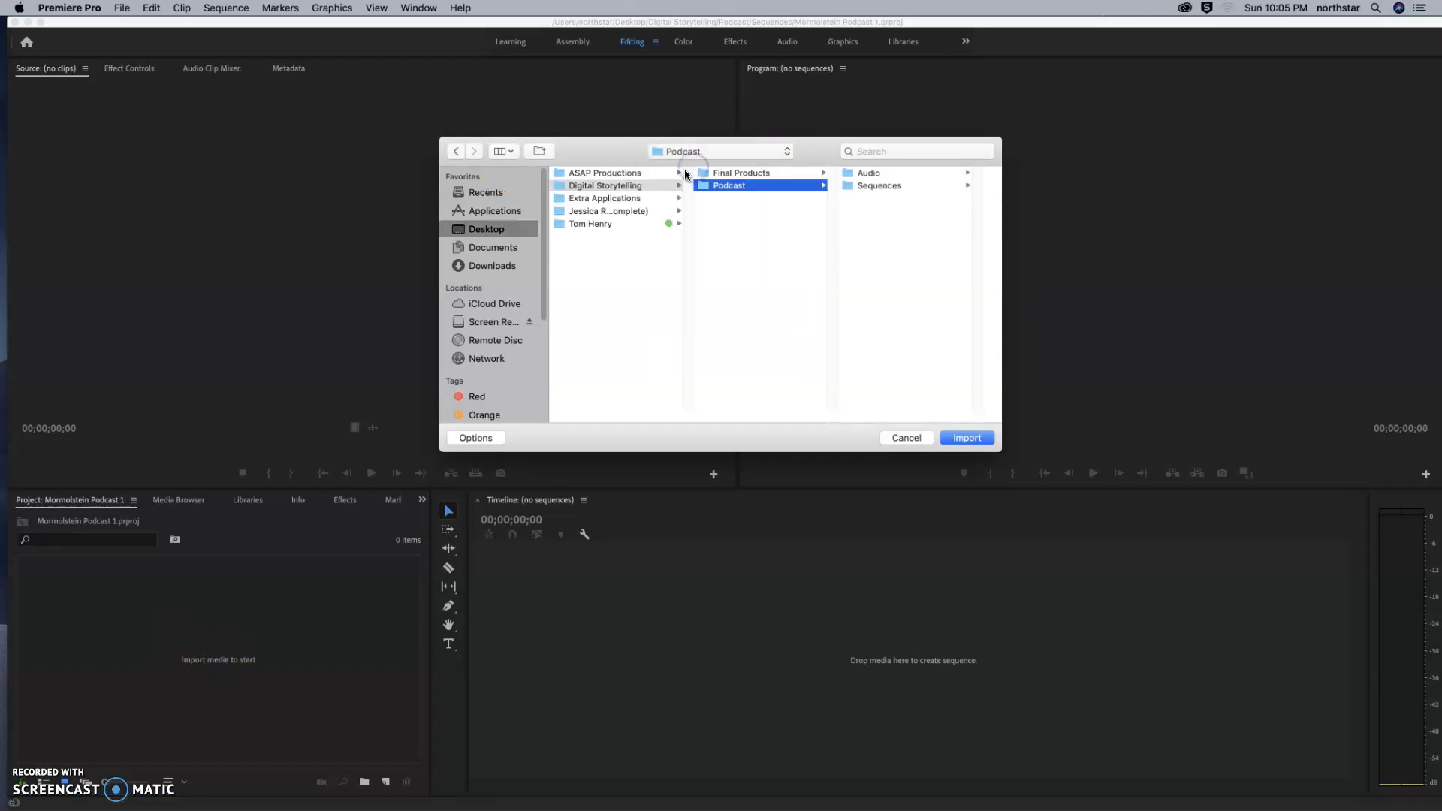
click(871, 173)
click(897, 175)
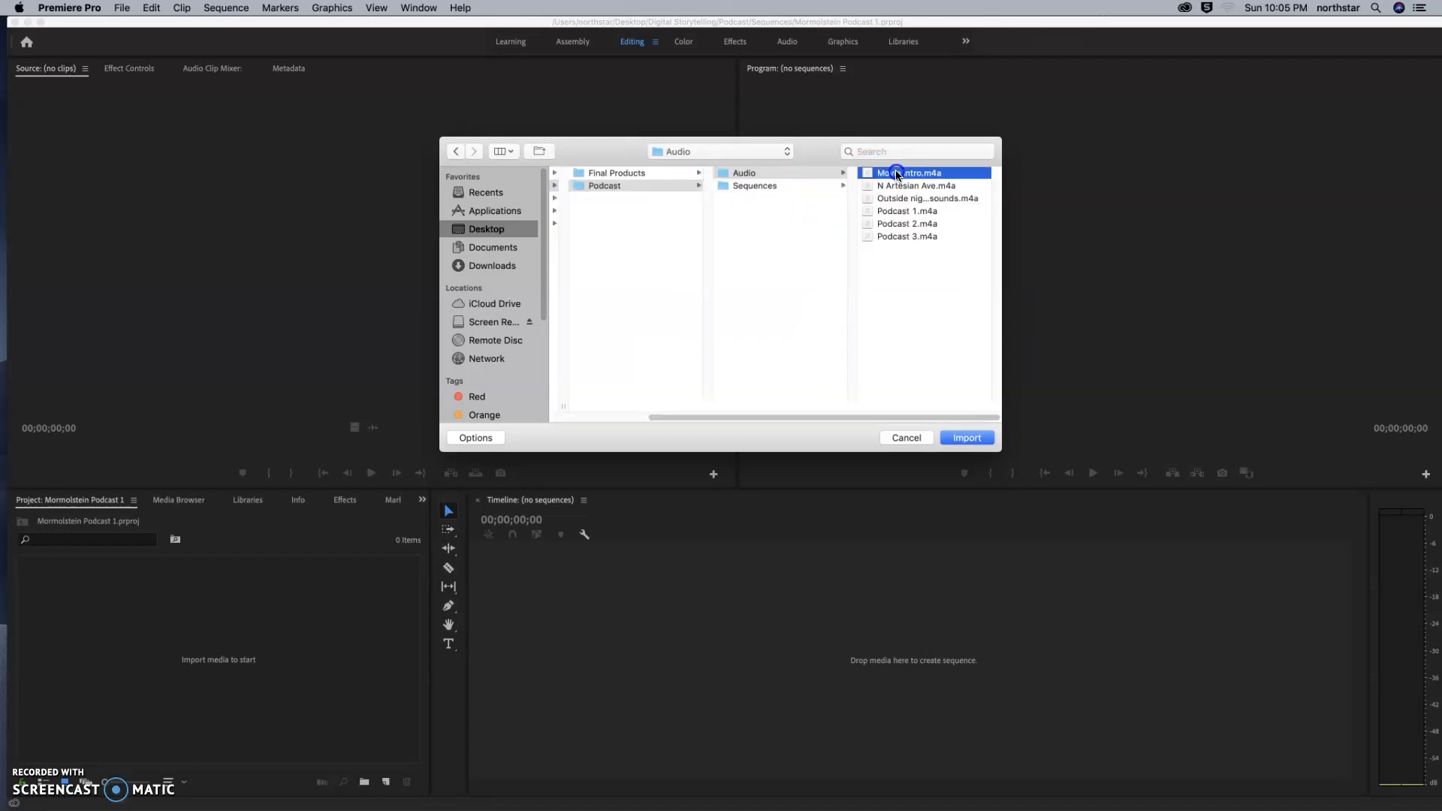
shift+click(732, 238)
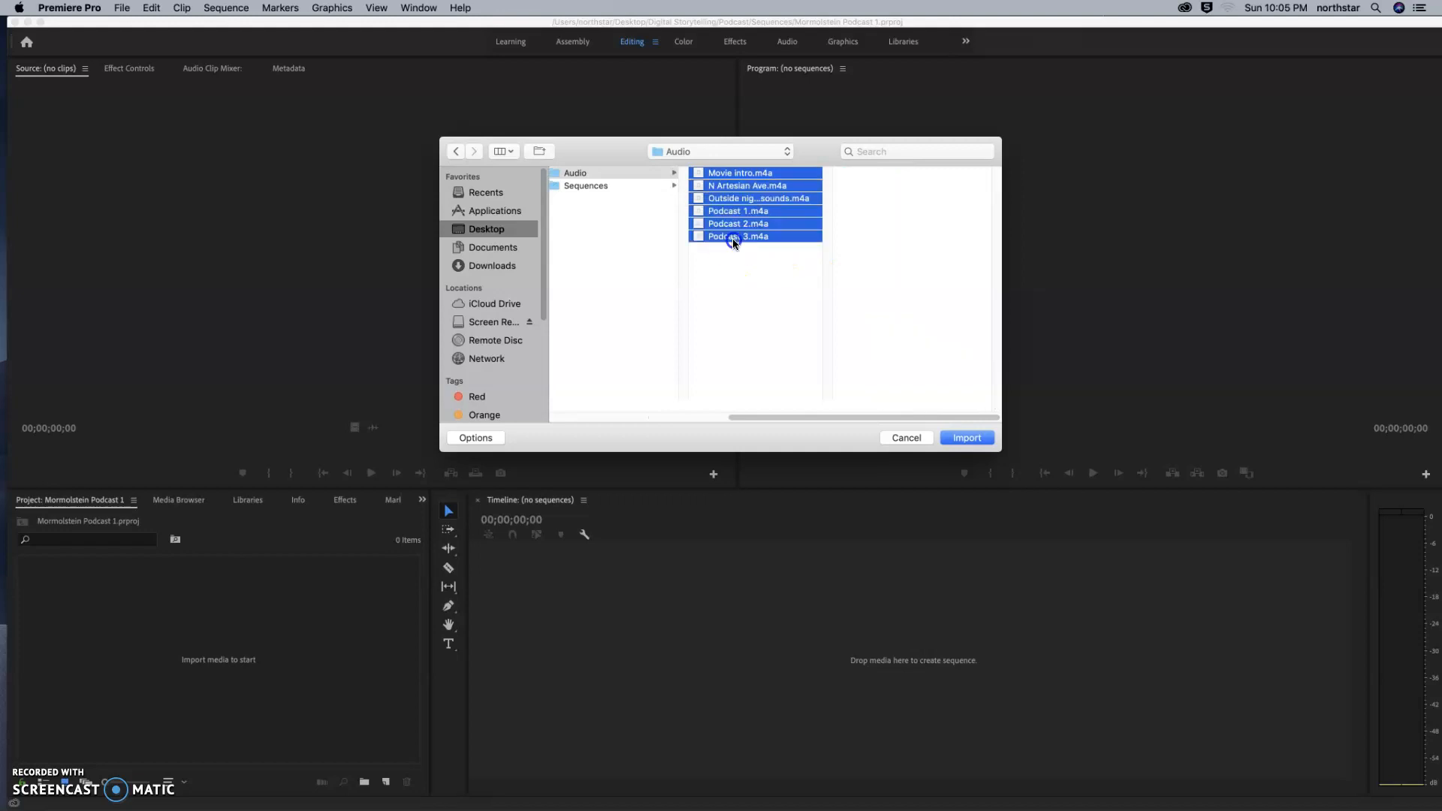
drag(734, 275, 732, 173)
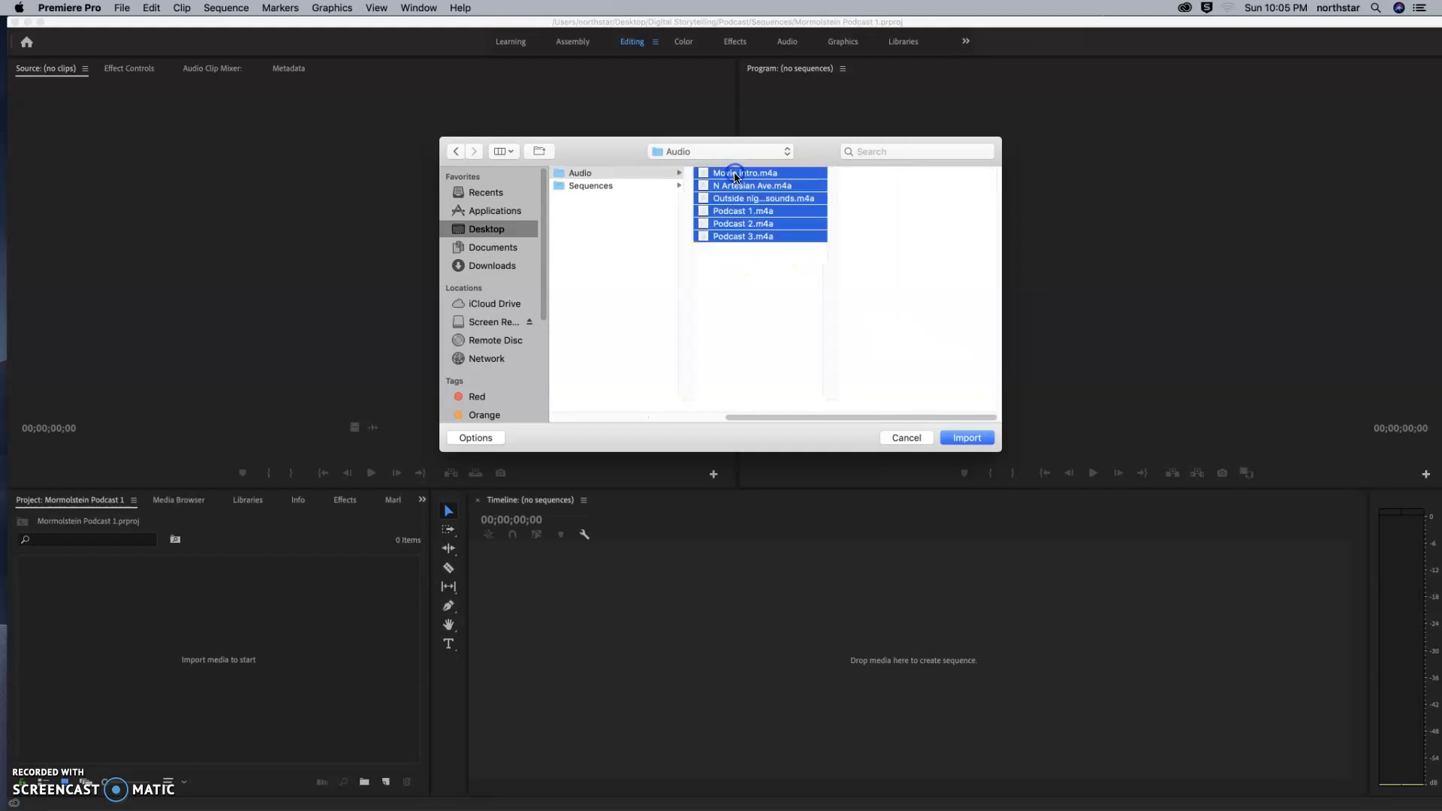
click(735, 177)
shift+click(751, 234)
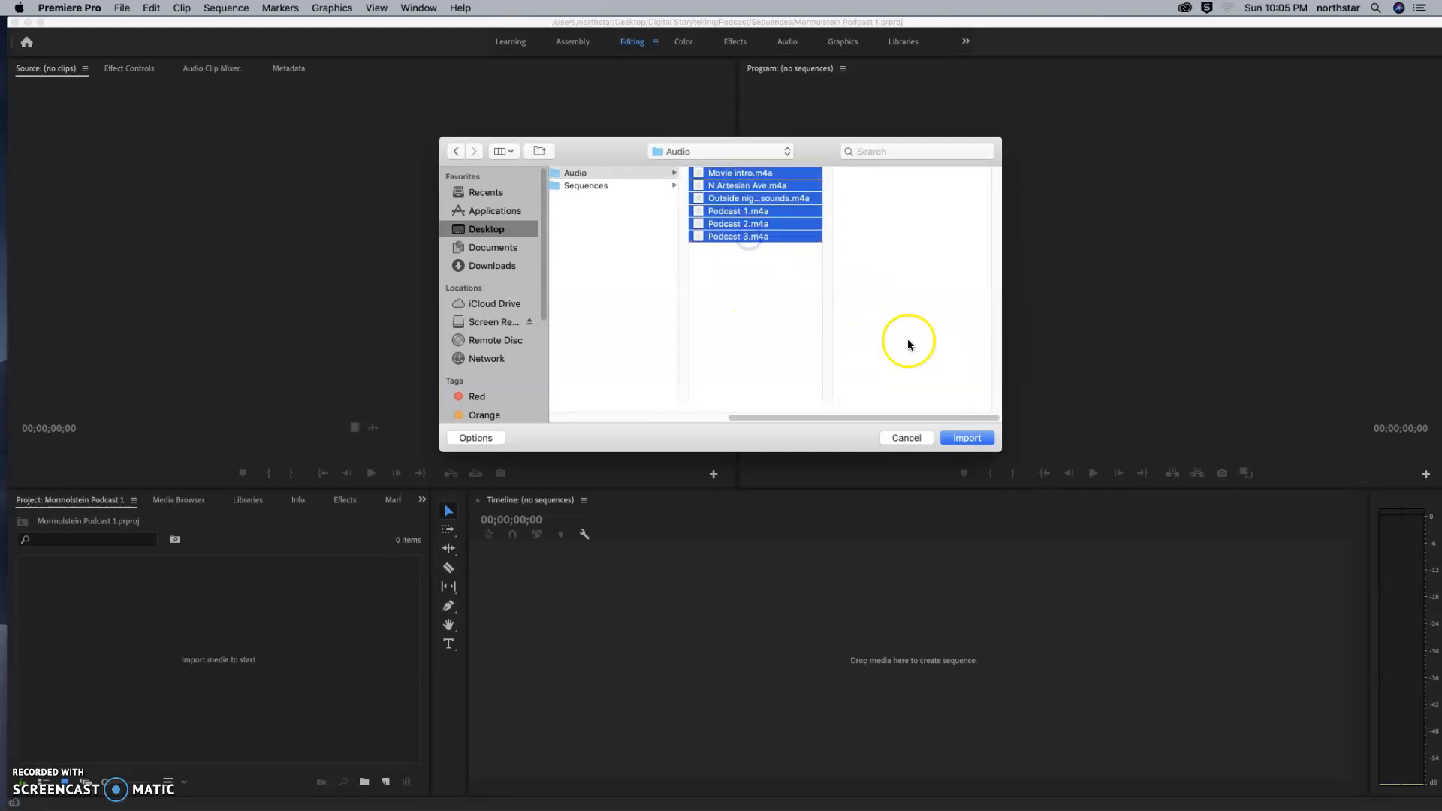
click(969, 438)
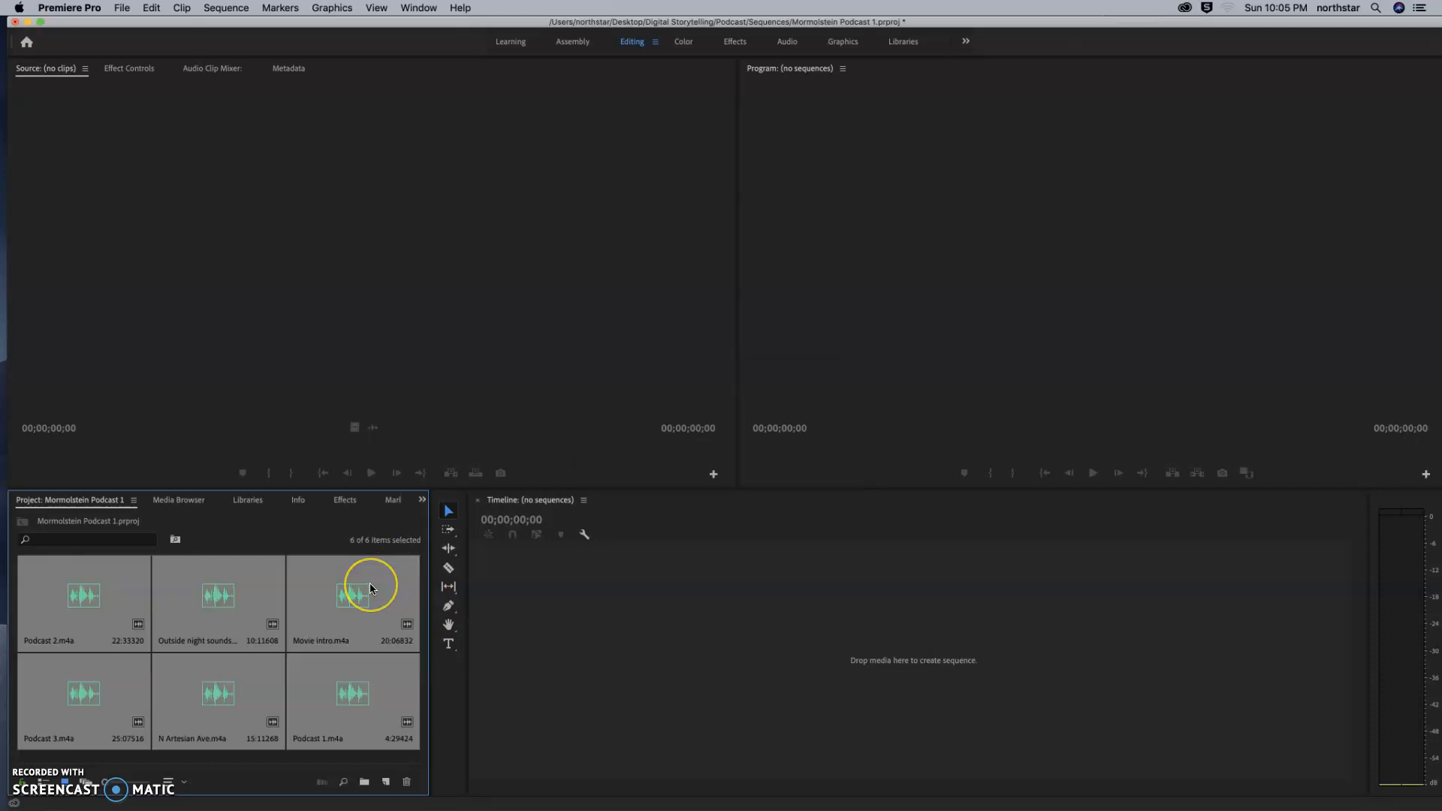
click(154, 733)
click(31, 786)
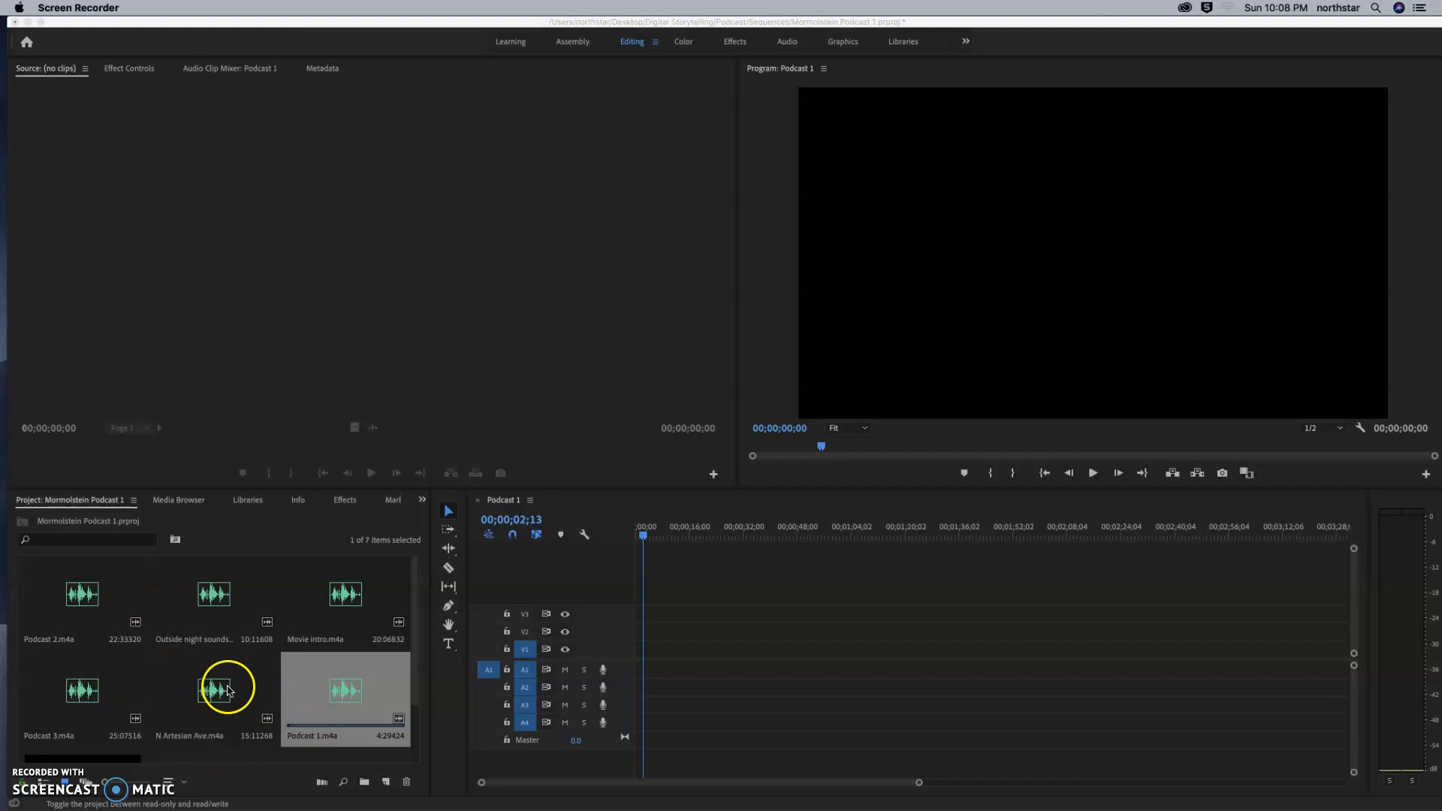
Place the Podcast 1.m4a clip on track A1 and move it to the very start of the sequence.
click(337, 695)
drag(336, 704, 665, 670)
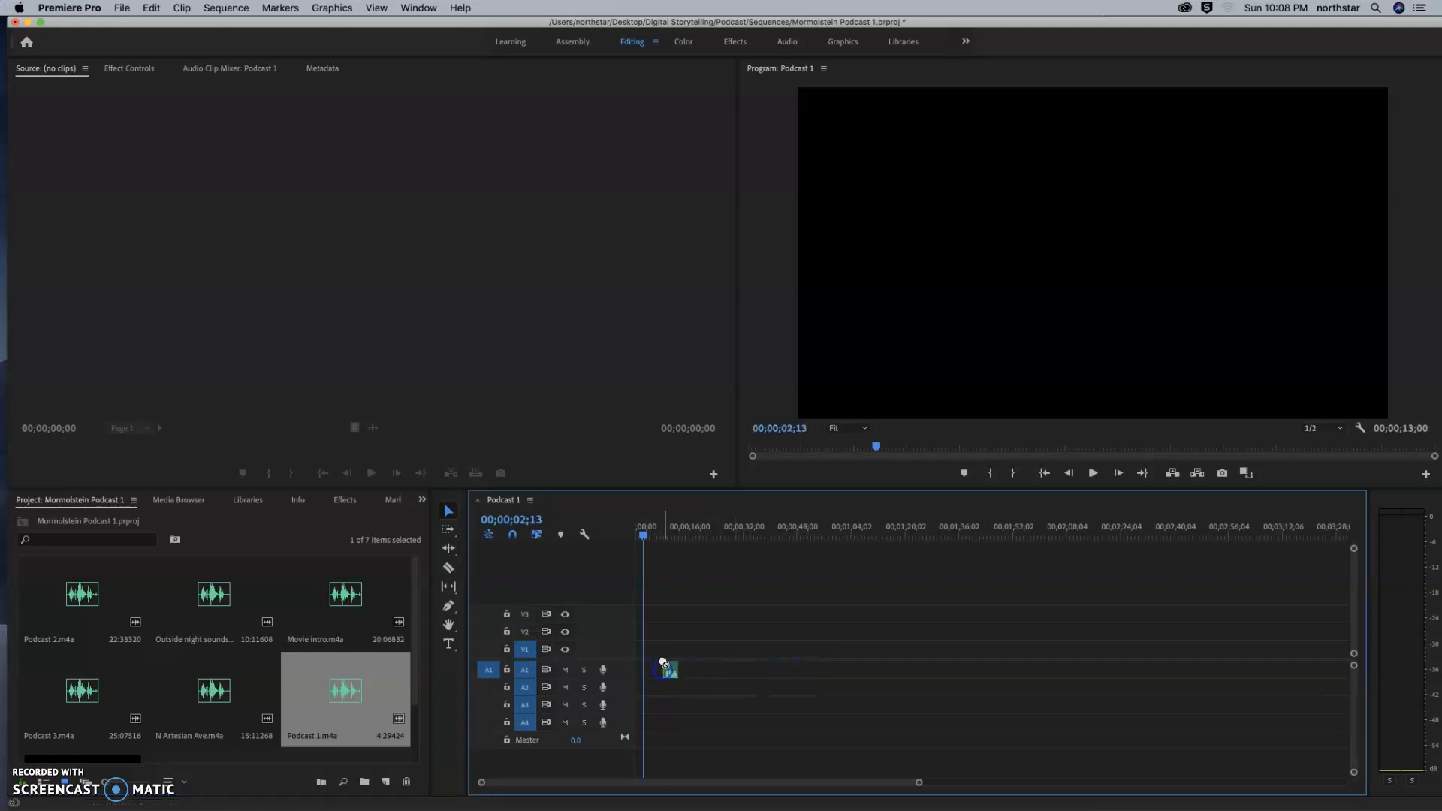
click(638, 537)
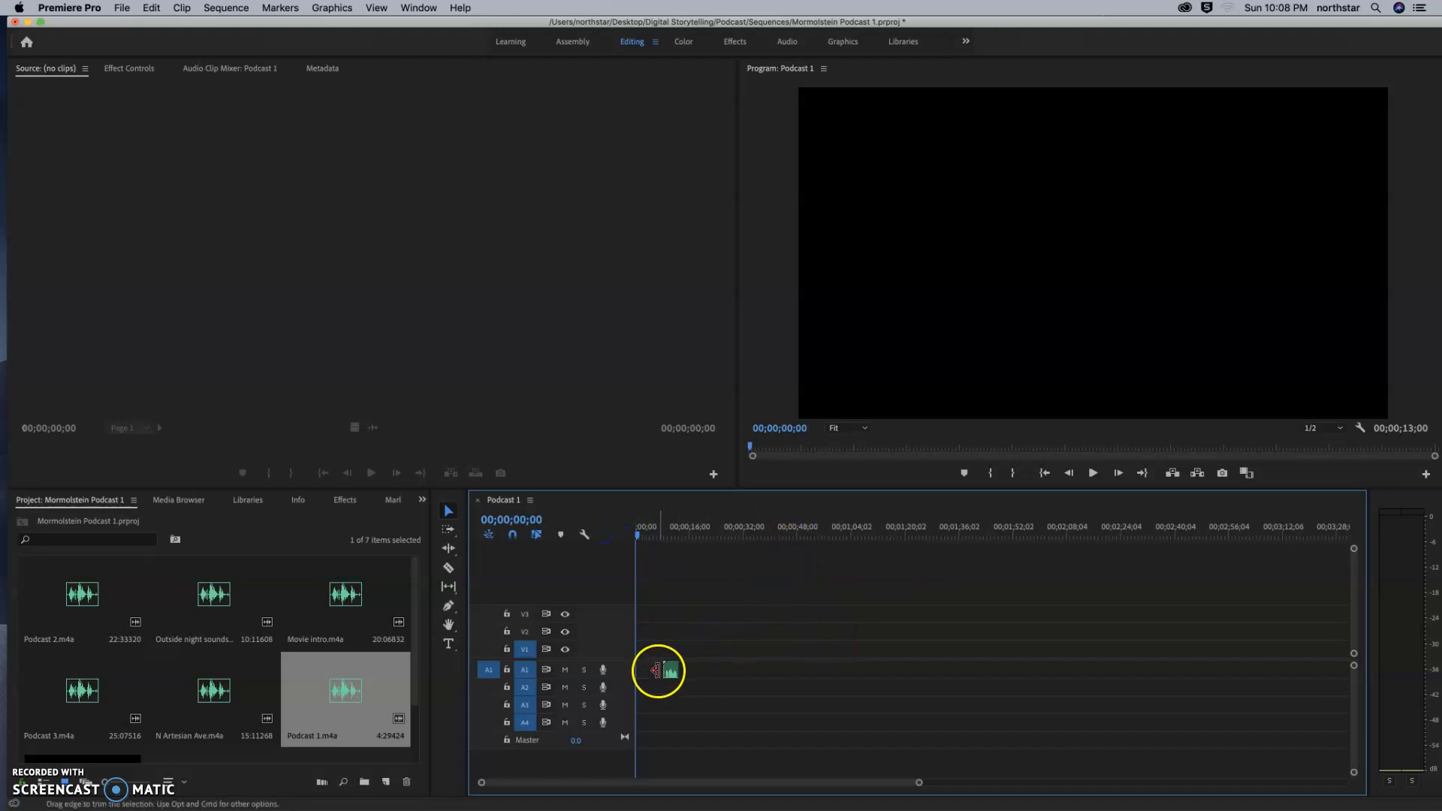
click(640, 539)
drag(640, 539, 706, 540)
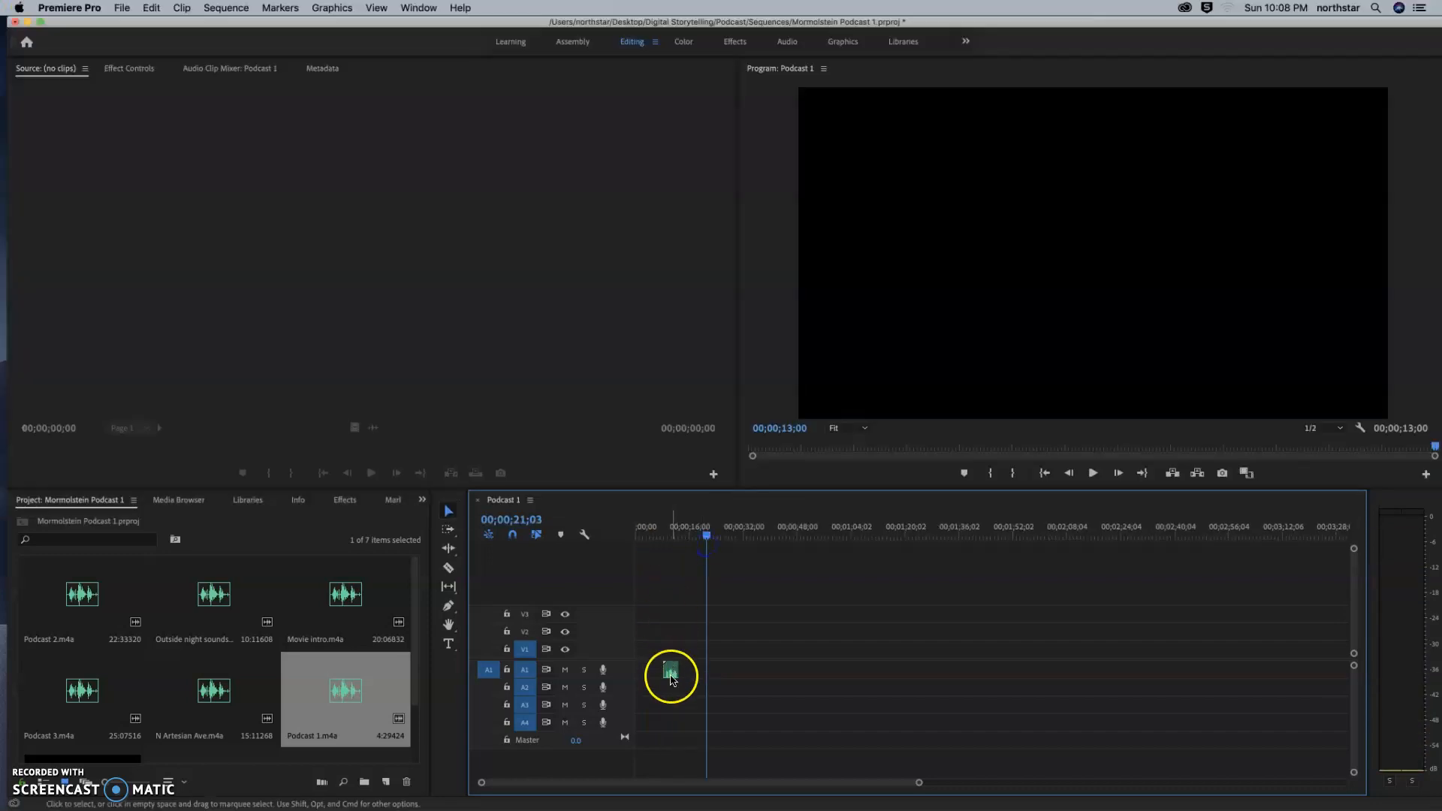
drag(664, 676, 632, 673)
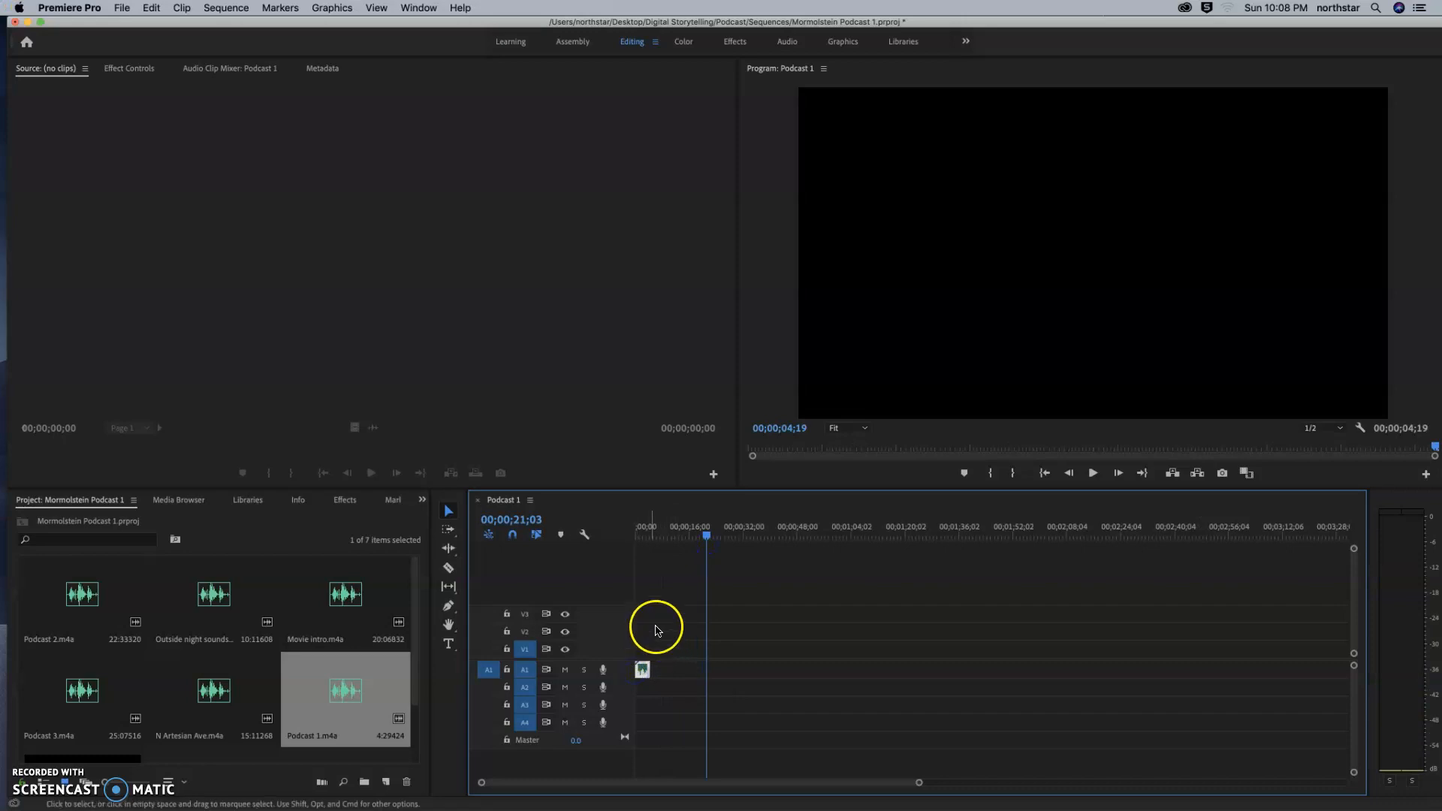
Play the sequence from its beginning to listen to the Podcast 1.m4a clip, and stop playback near the clip's end.
drag(710, 542, 637, 536)
click(1094, 474)
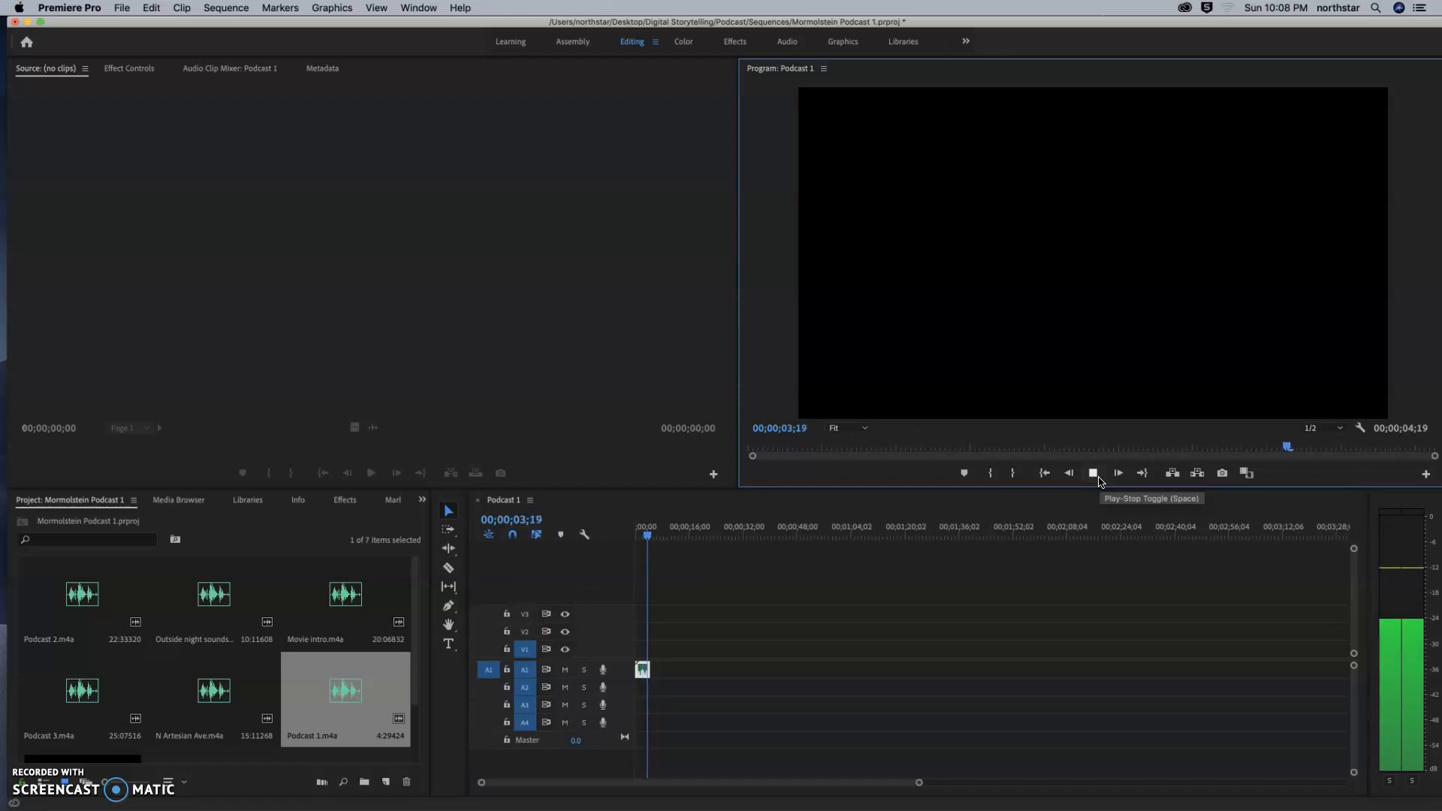
click(1094, 473)
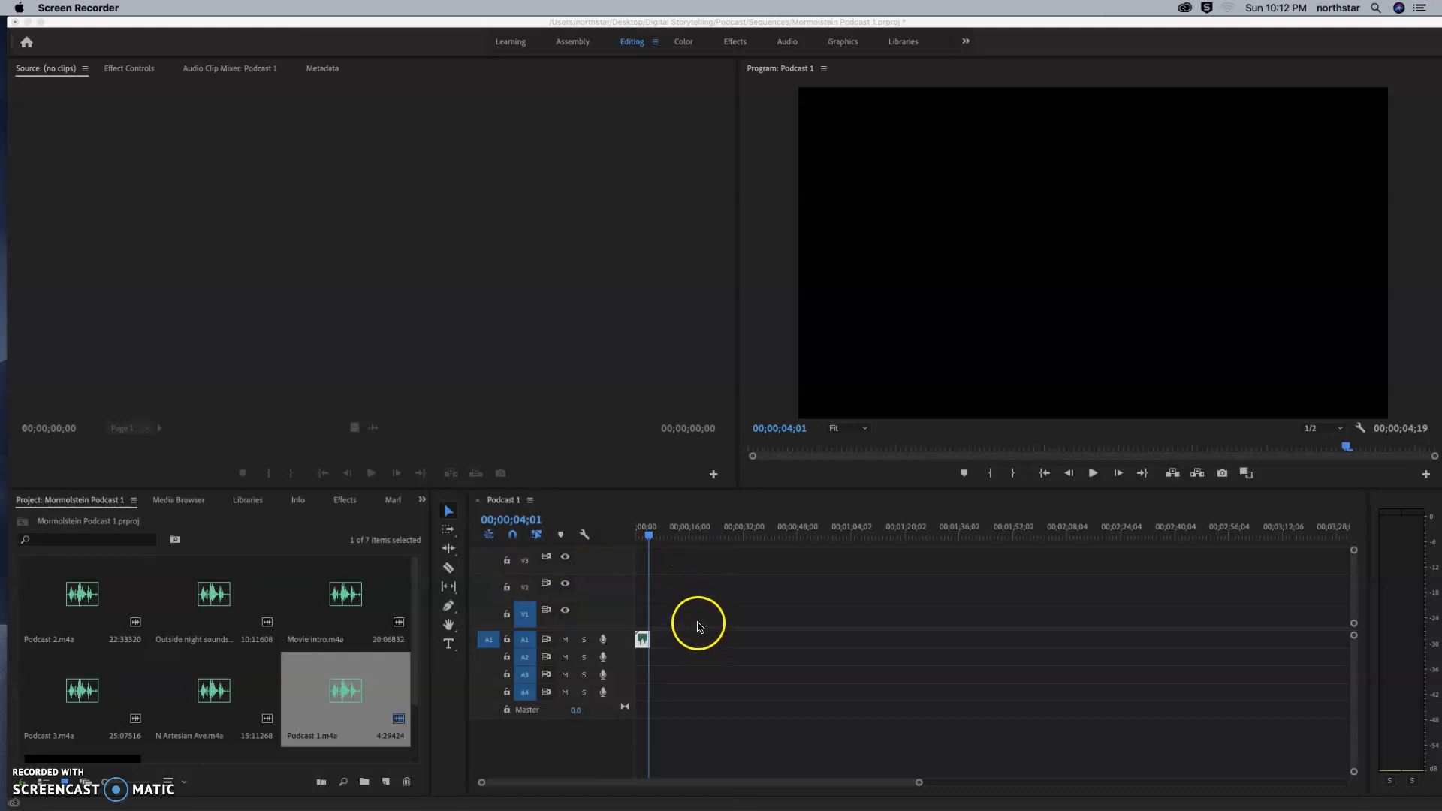
Collapse the video track area so the timeline shows only the audio tracks.
click(599, 611)
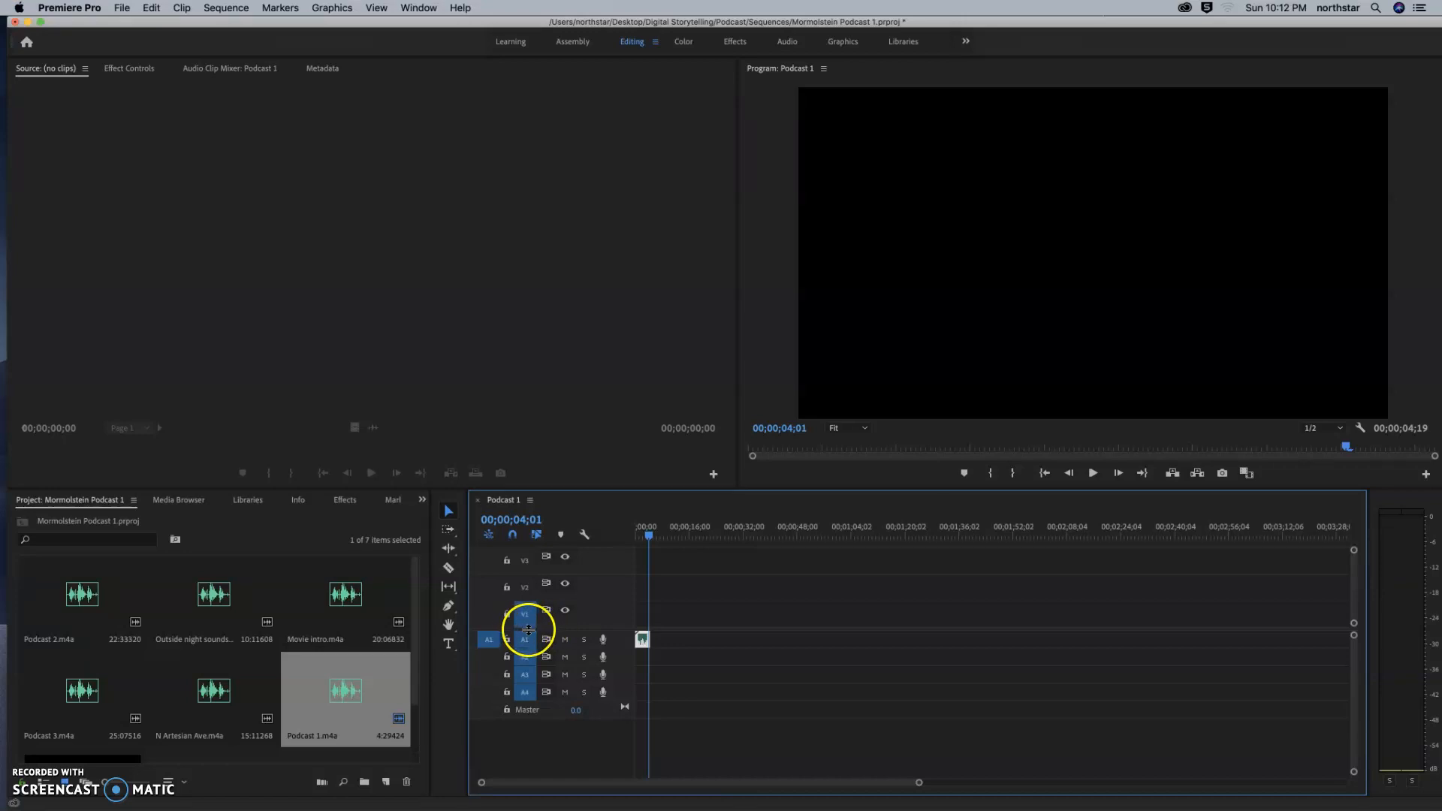
drag(529, 629, 531, 536)
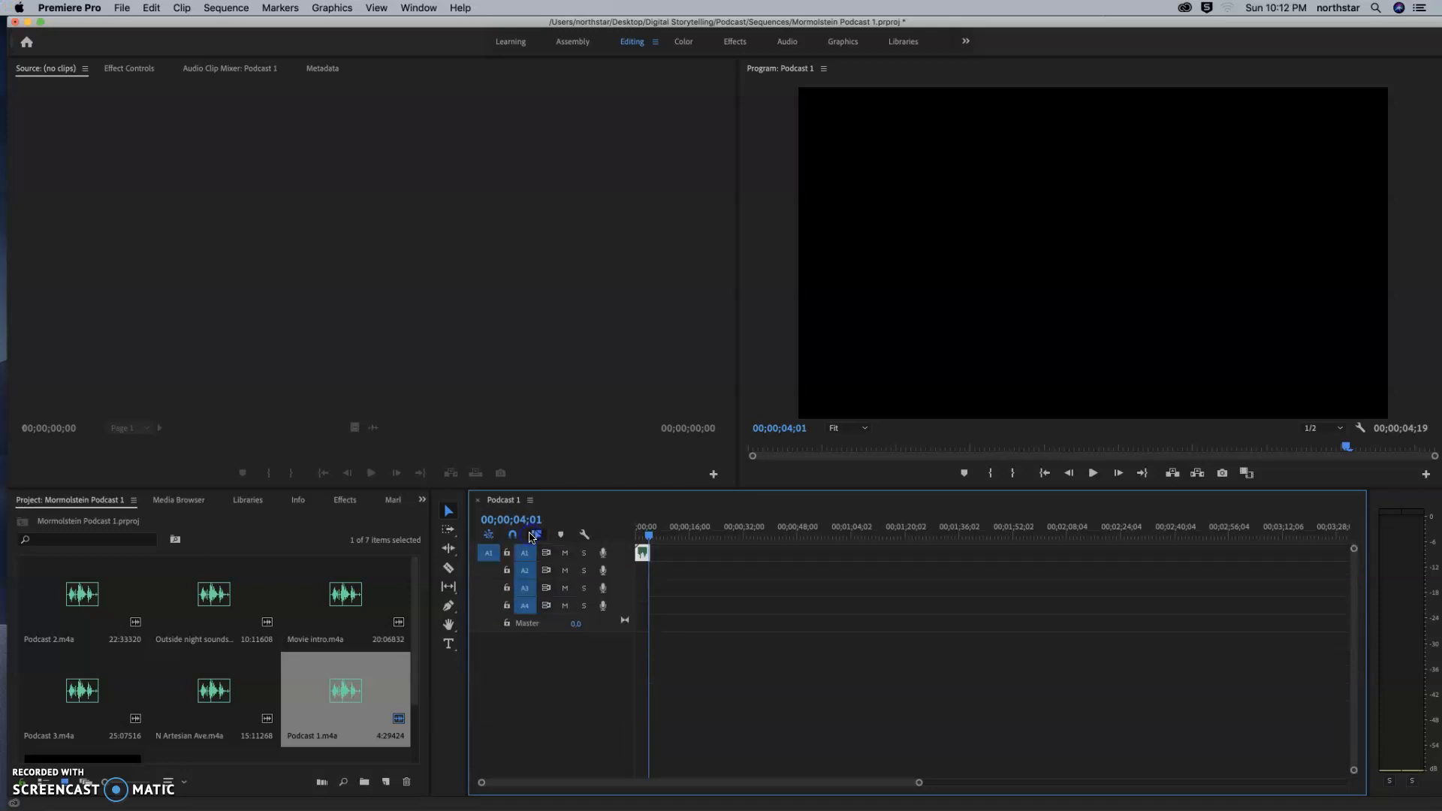
click(523, 588)
click(13, 777)
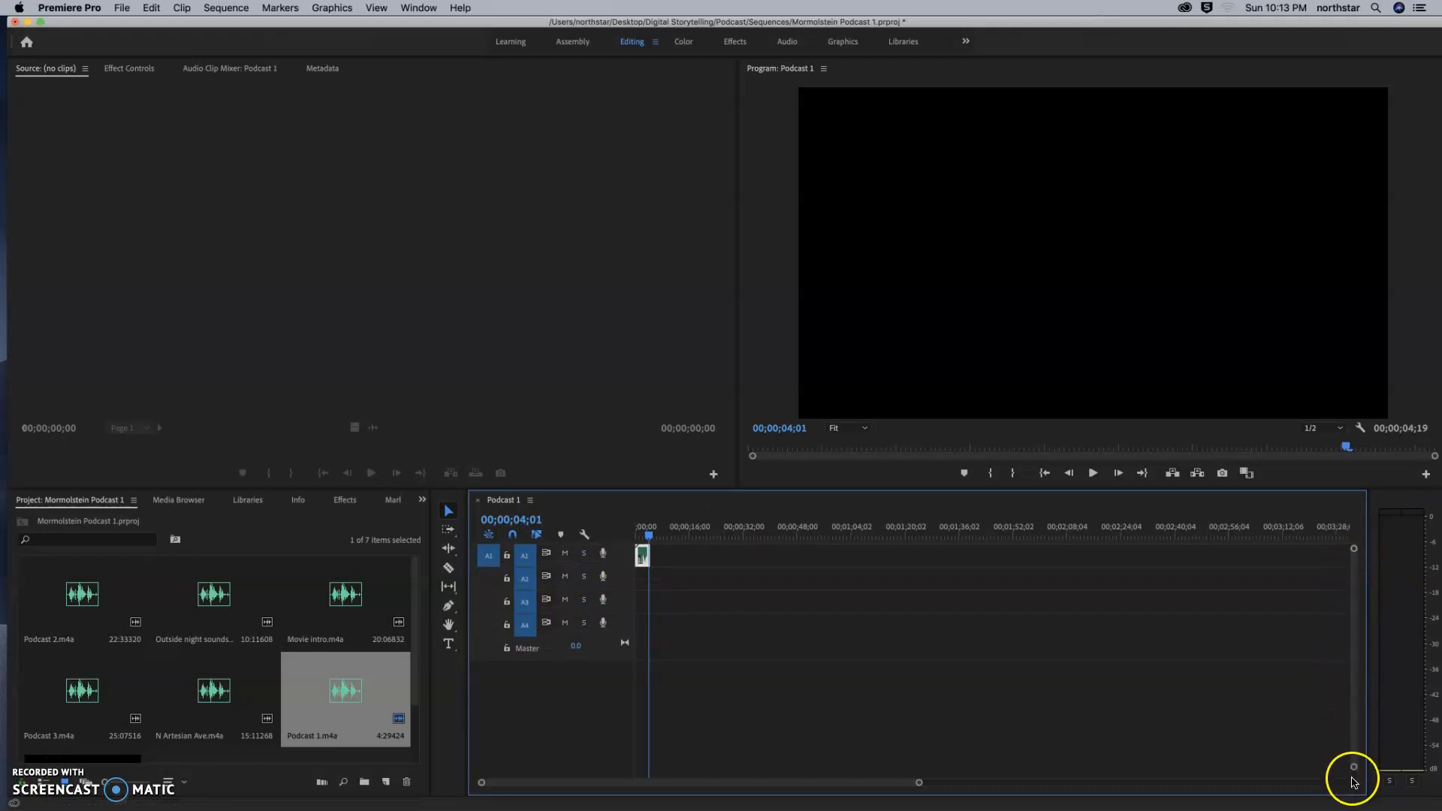
Enlarge the timeline panel and its audio tracks, and zoom in on the time scale to show the clip's waveform in detail.
drag(1353, 774, 1354, 762)
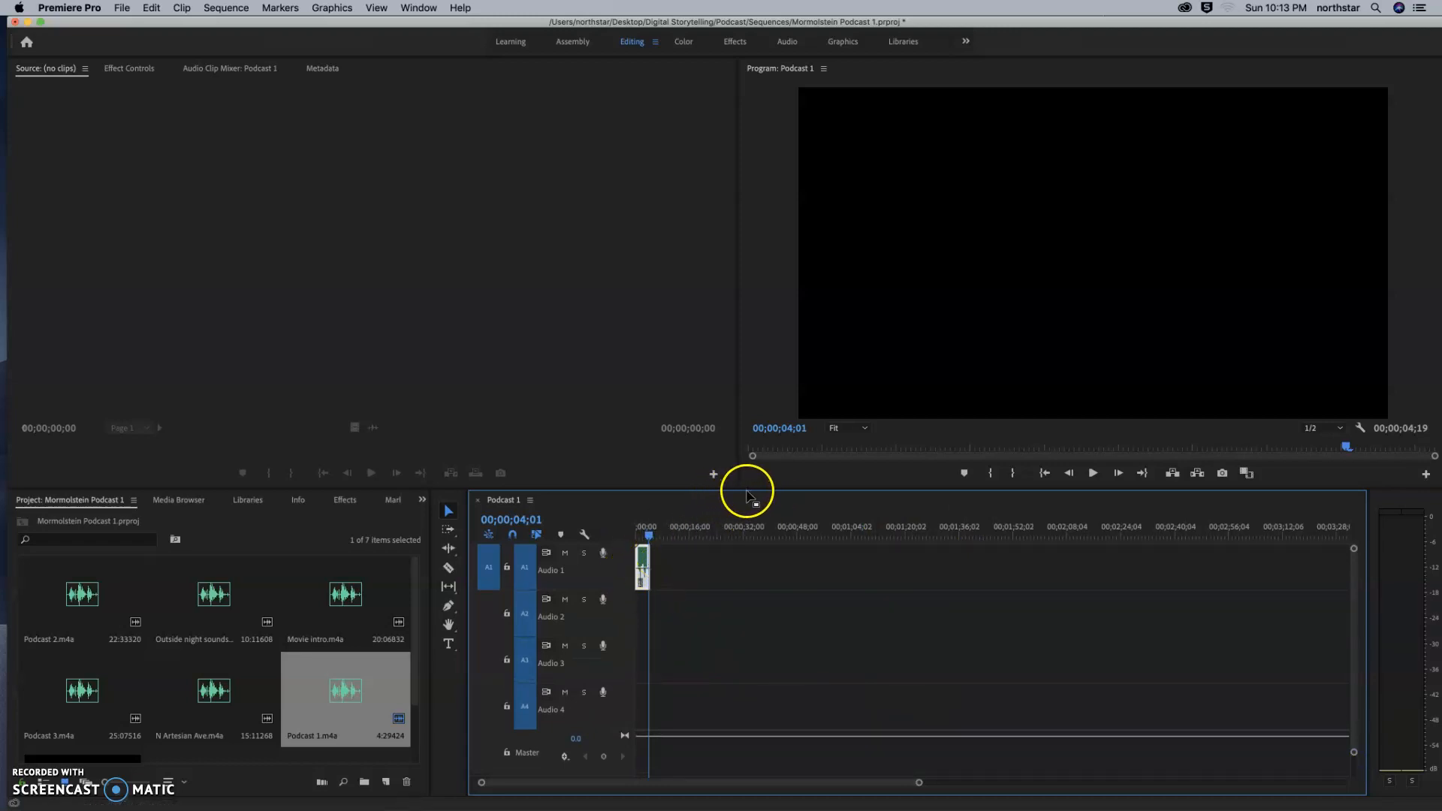
drag(752, 489, 762, 271)
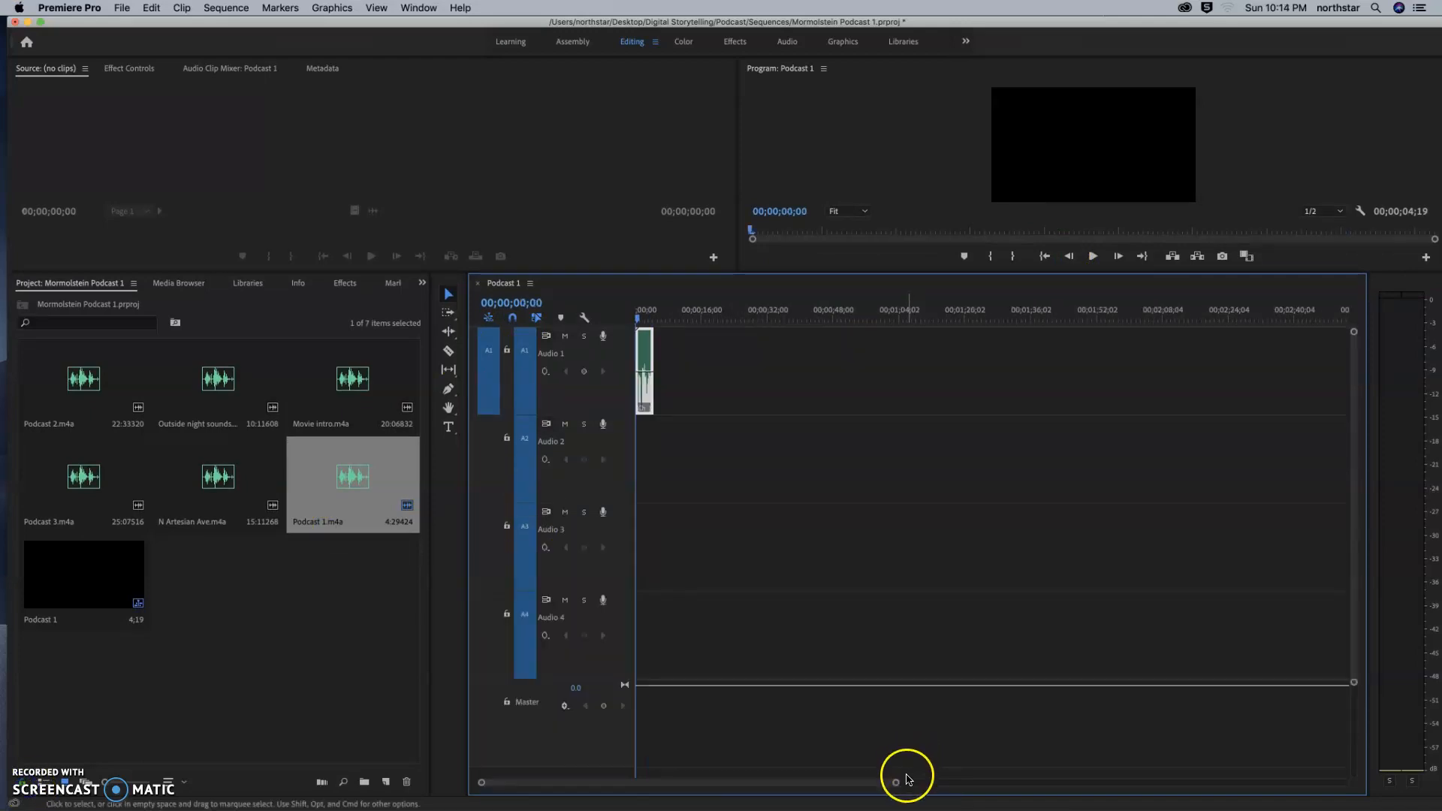
drag(894, 782, 811, 784)
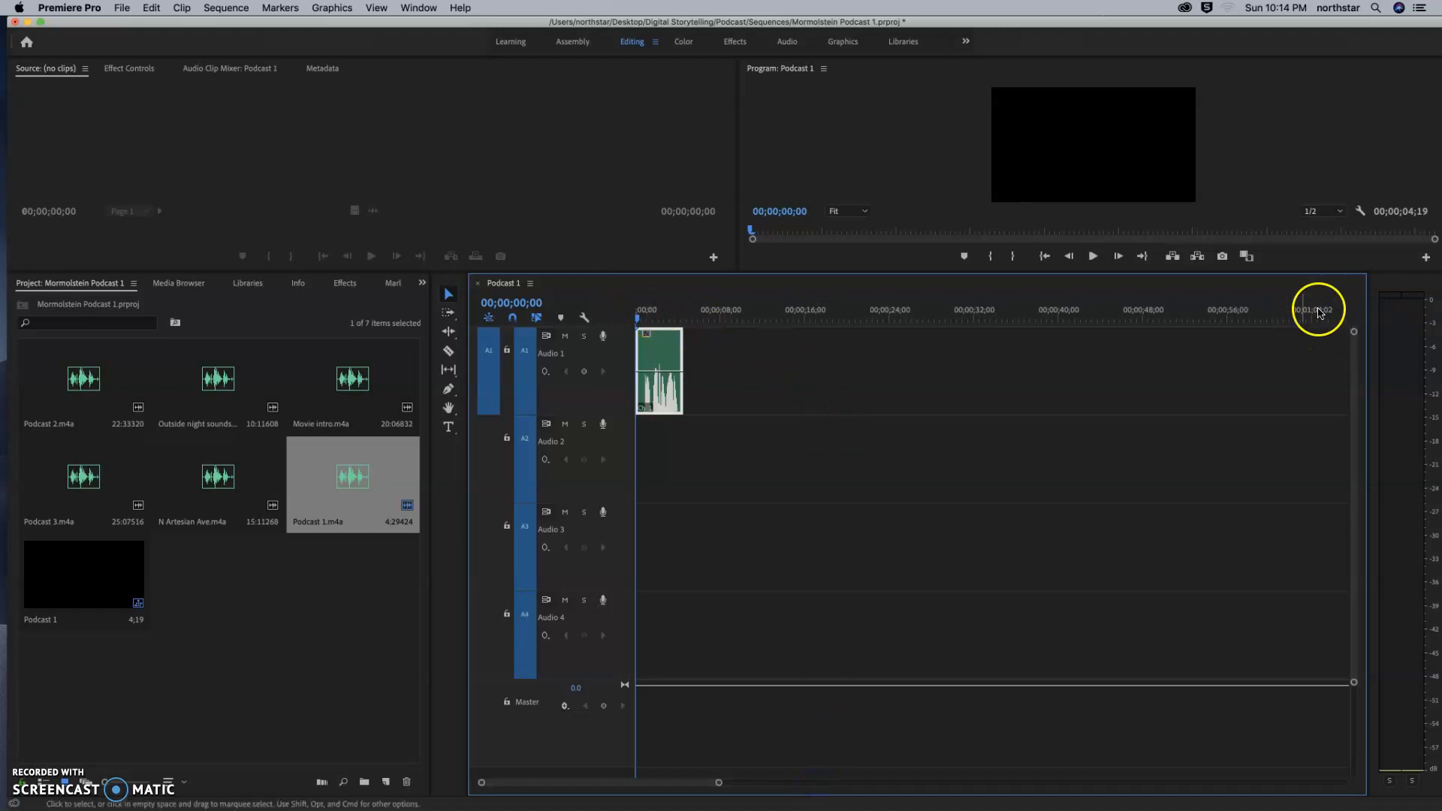
click(14, 778)
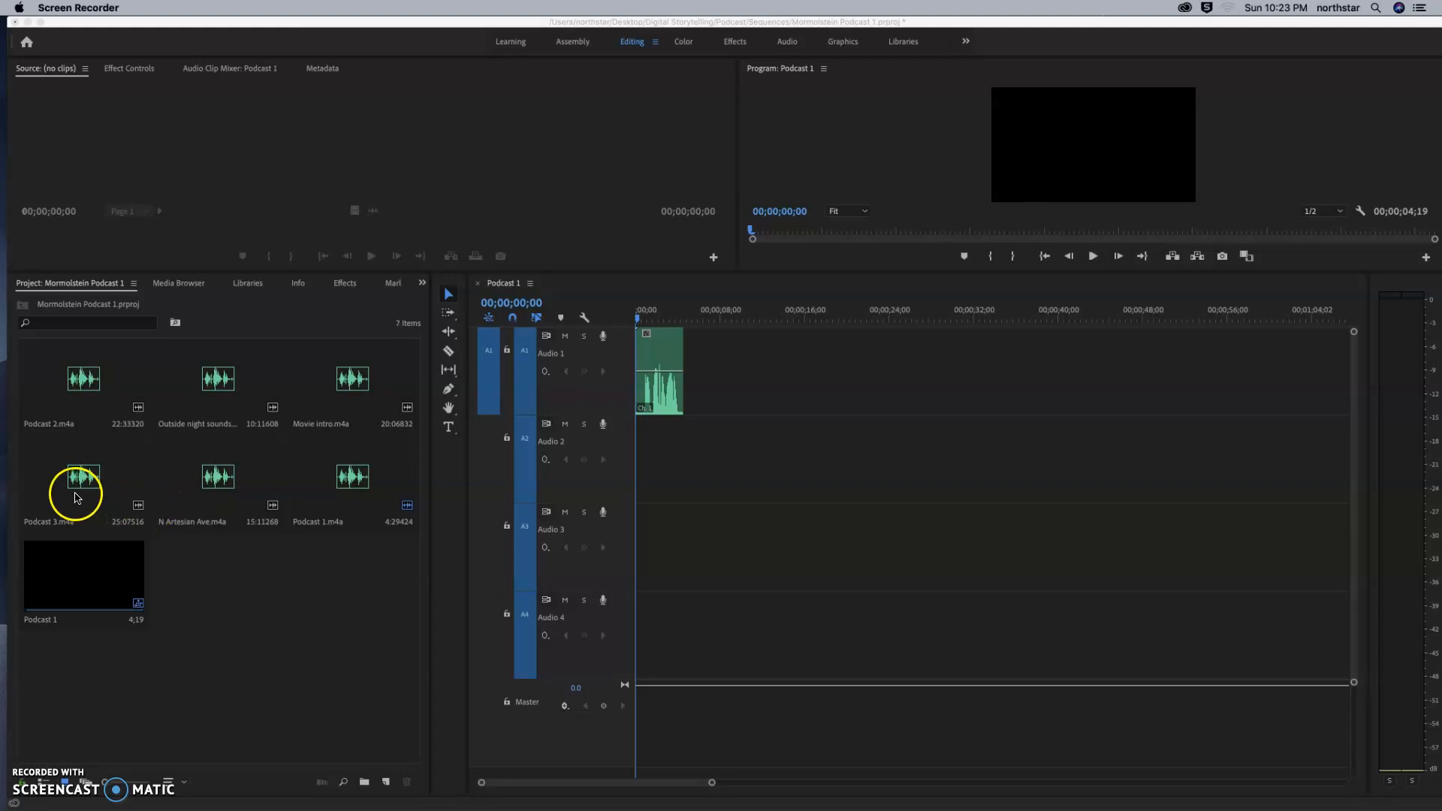
Add Podcast 2.m4a and Podcast 3.m4a to track A1, placed end to end directly after the first clip.
click(85, 378)
mouse_move(85, 378)
mouse_down()
mouse_move(860, 379)
mouse_move(685, 371)
mouse_up()
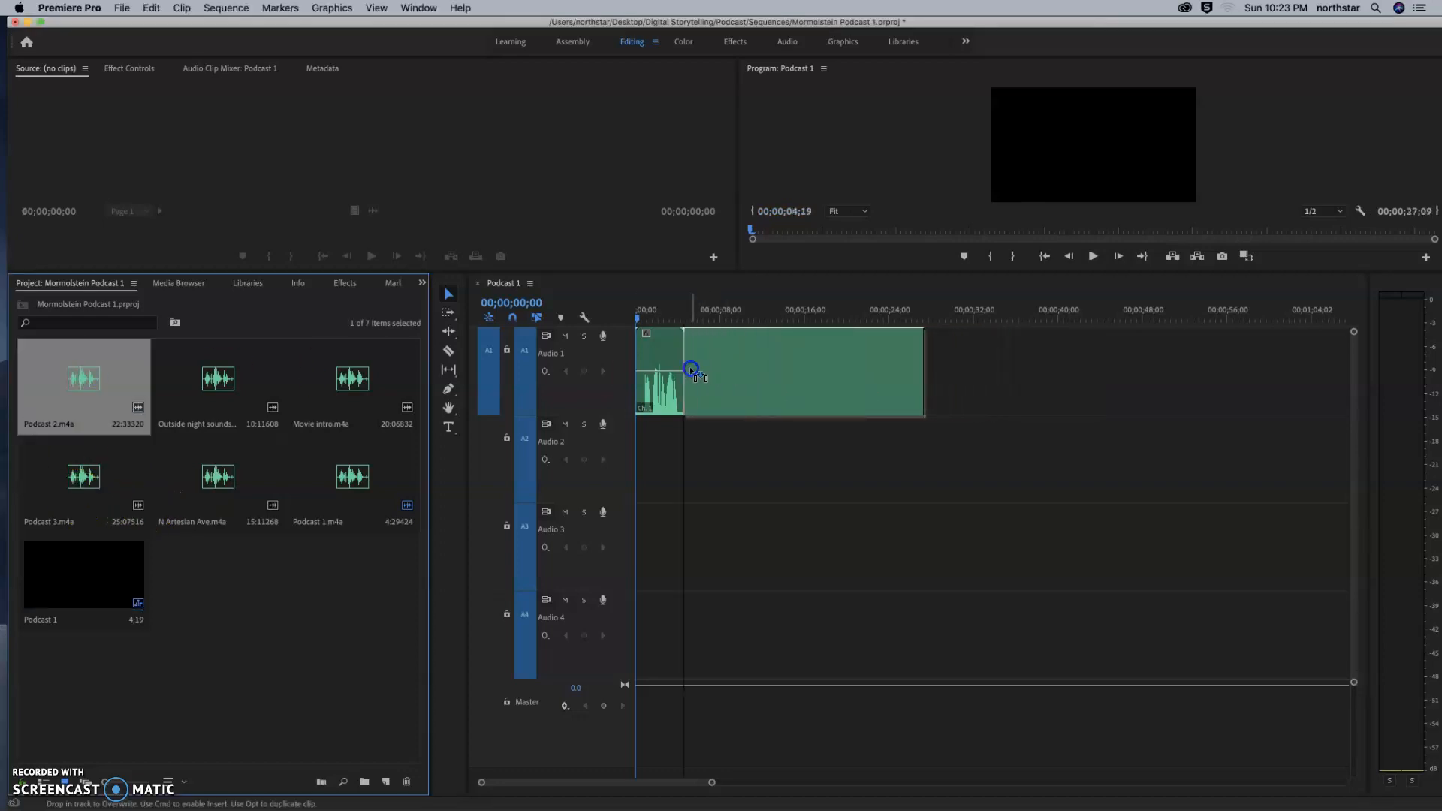
mouse_move(75, 480)
mouse_down()
mouse_move(879, 412)
mouse_move(940, 363)
mouse_move(926, 369)
mouse_up()
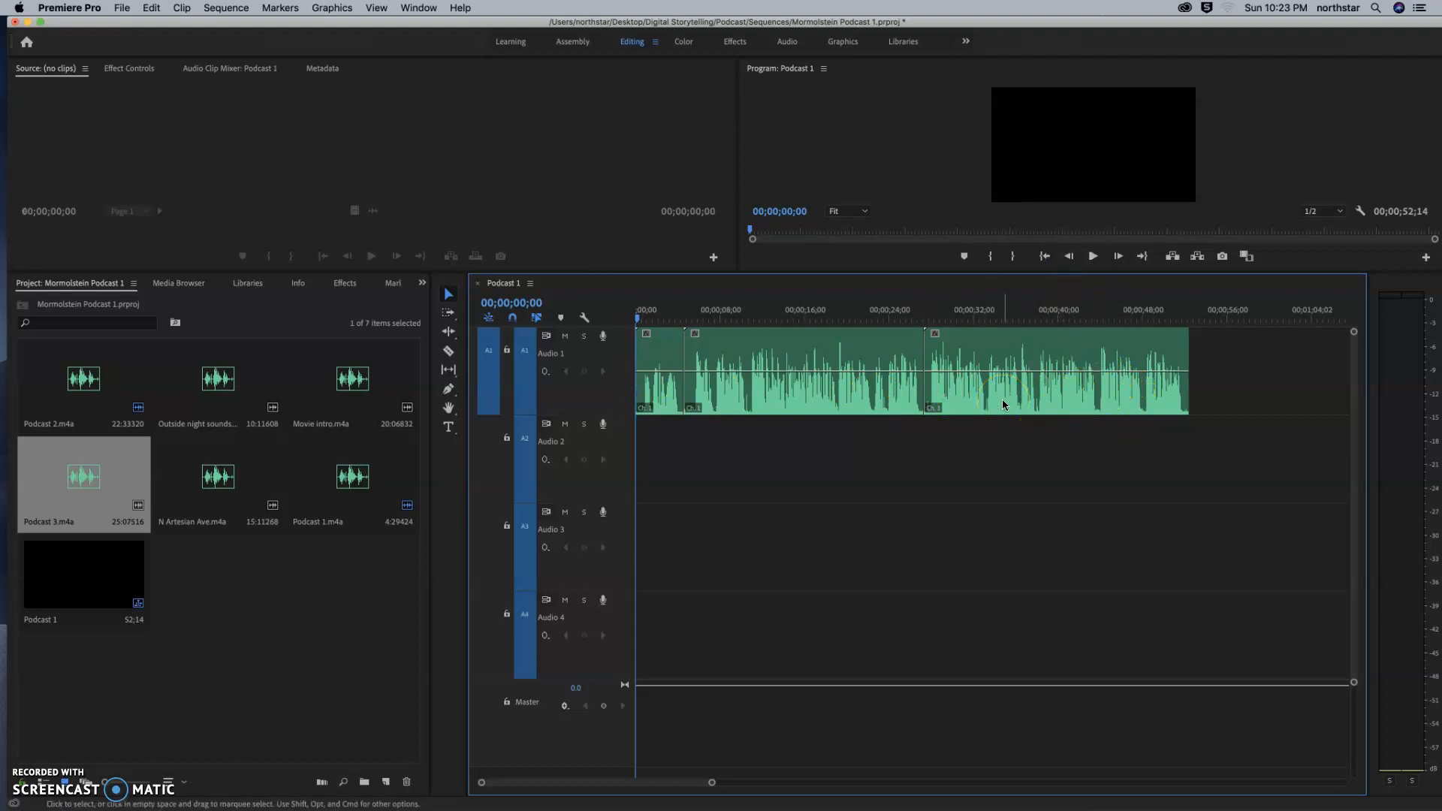
click(740, 395)
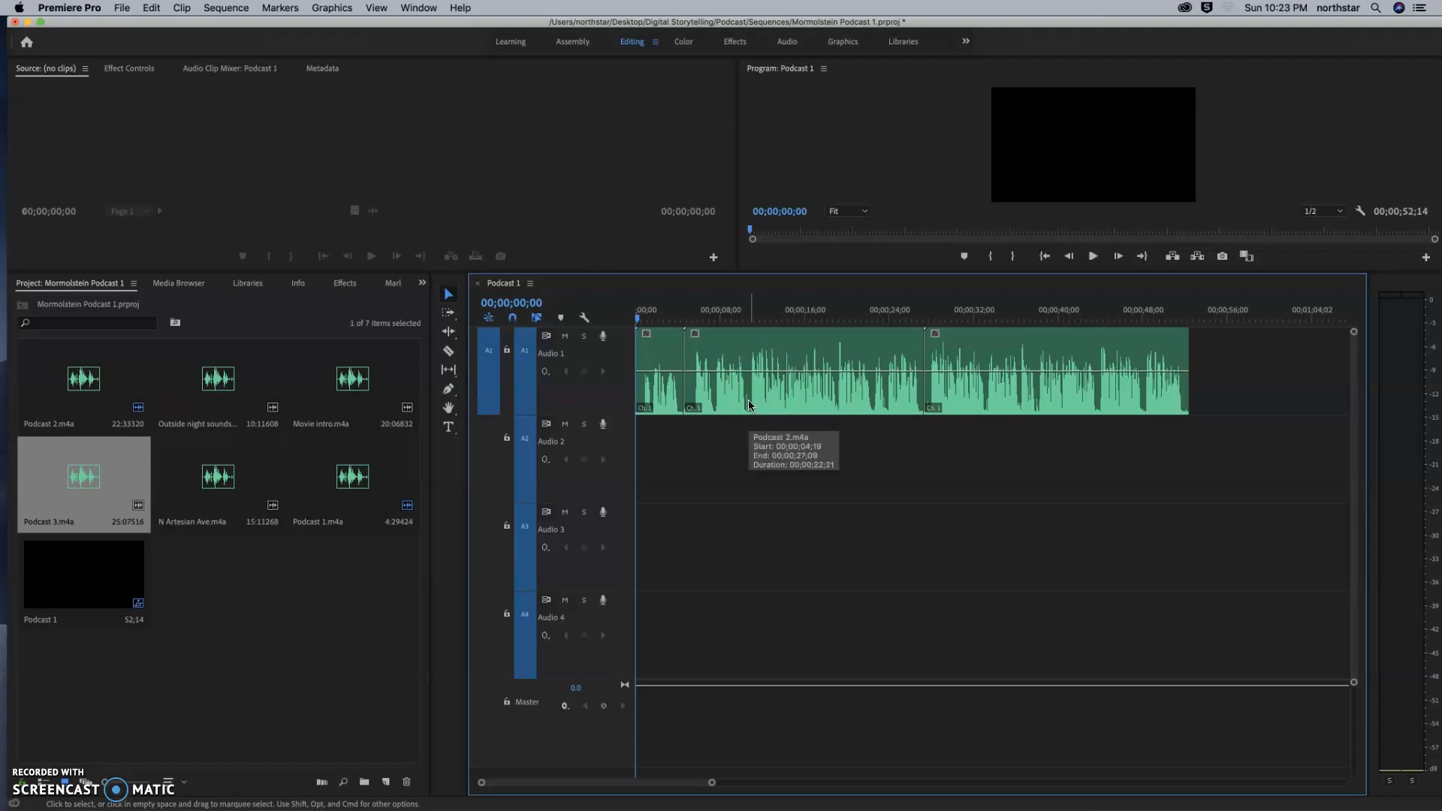
click(724, 399)
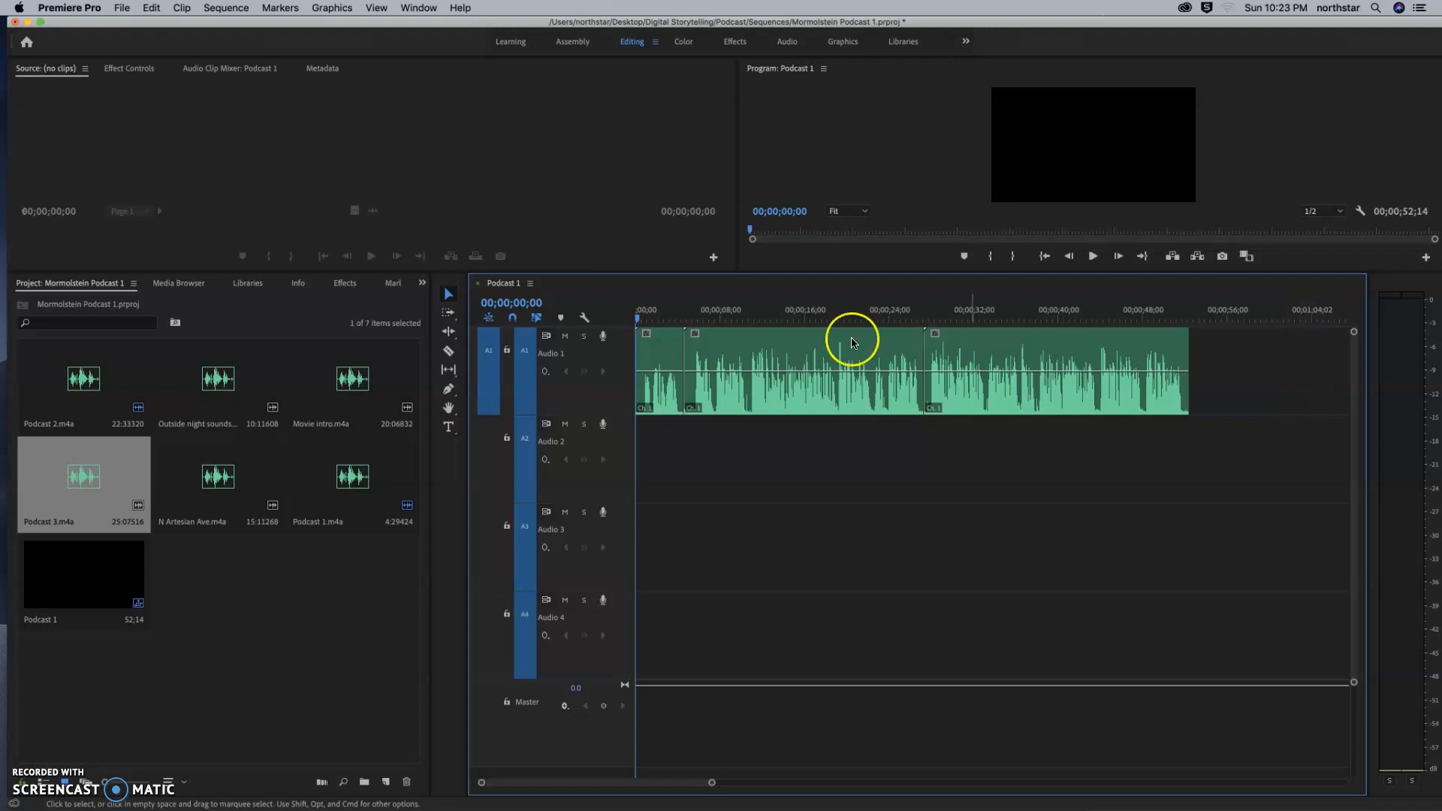
click(39, 753)
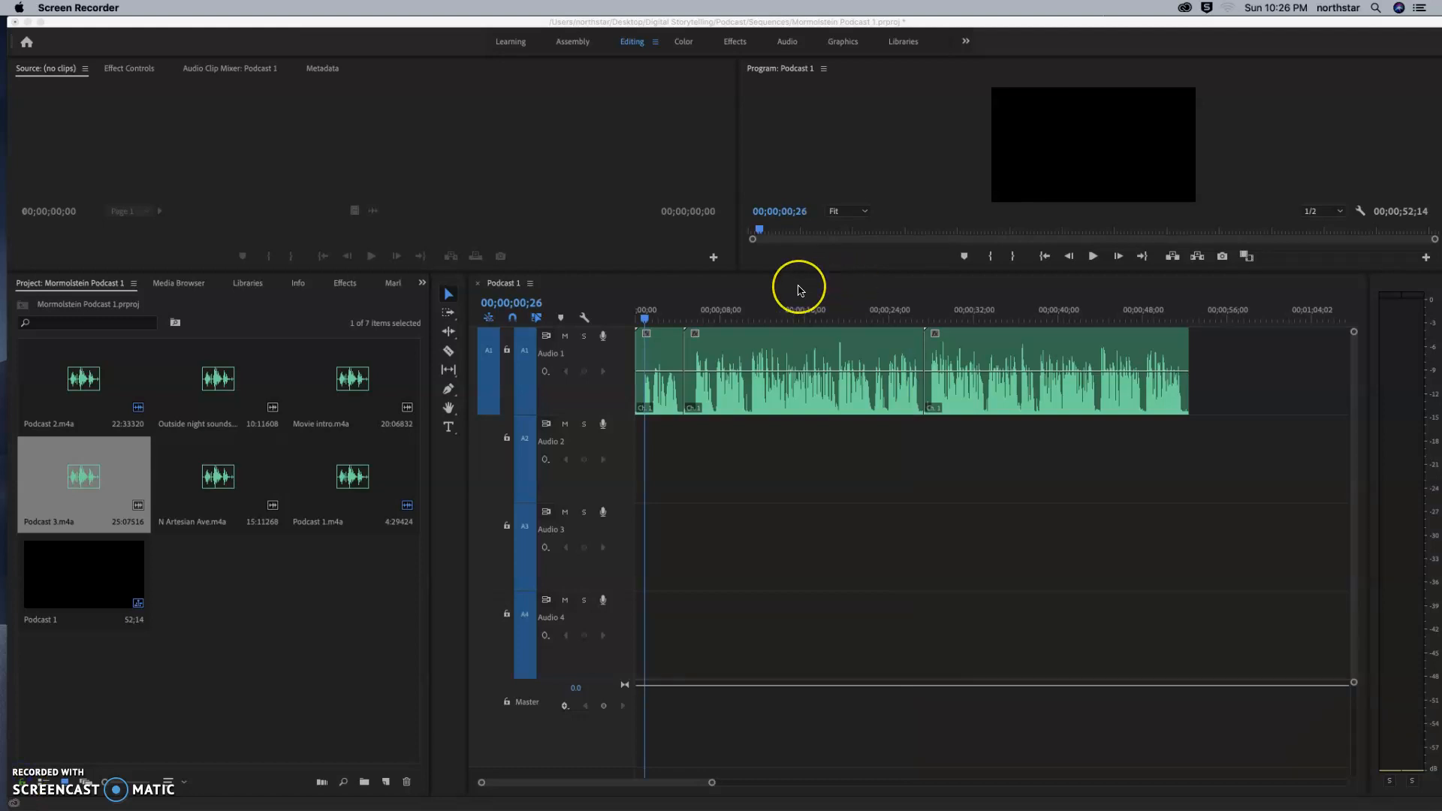
Play short excerpts of Podcast 2.m4a from about 16 seconds and Podcast 3.m4a from about 39 seconds on the timeline.
click(646, 323)
drag(645, 325, 809, 321)
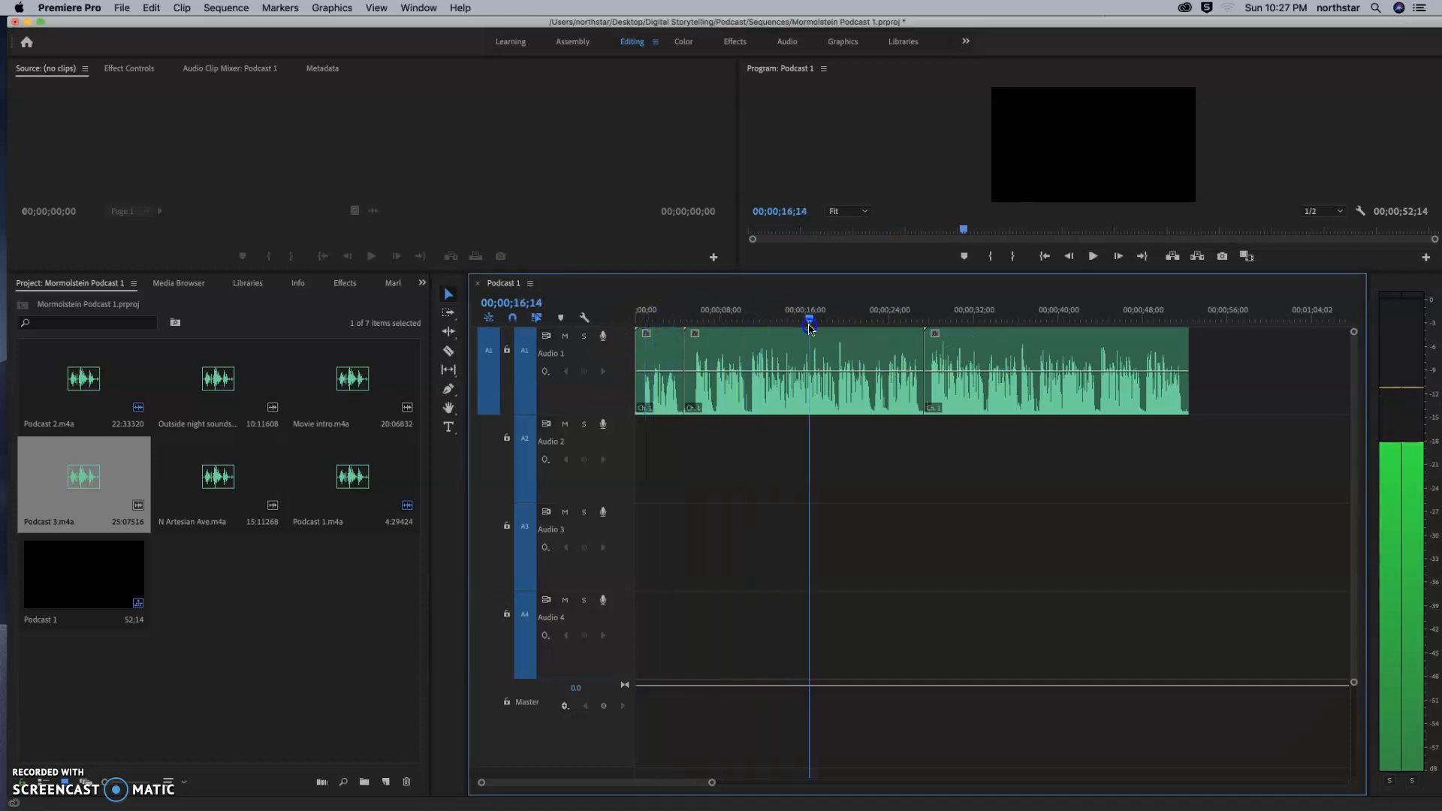
click(1094, 257)
click(1093, 256)
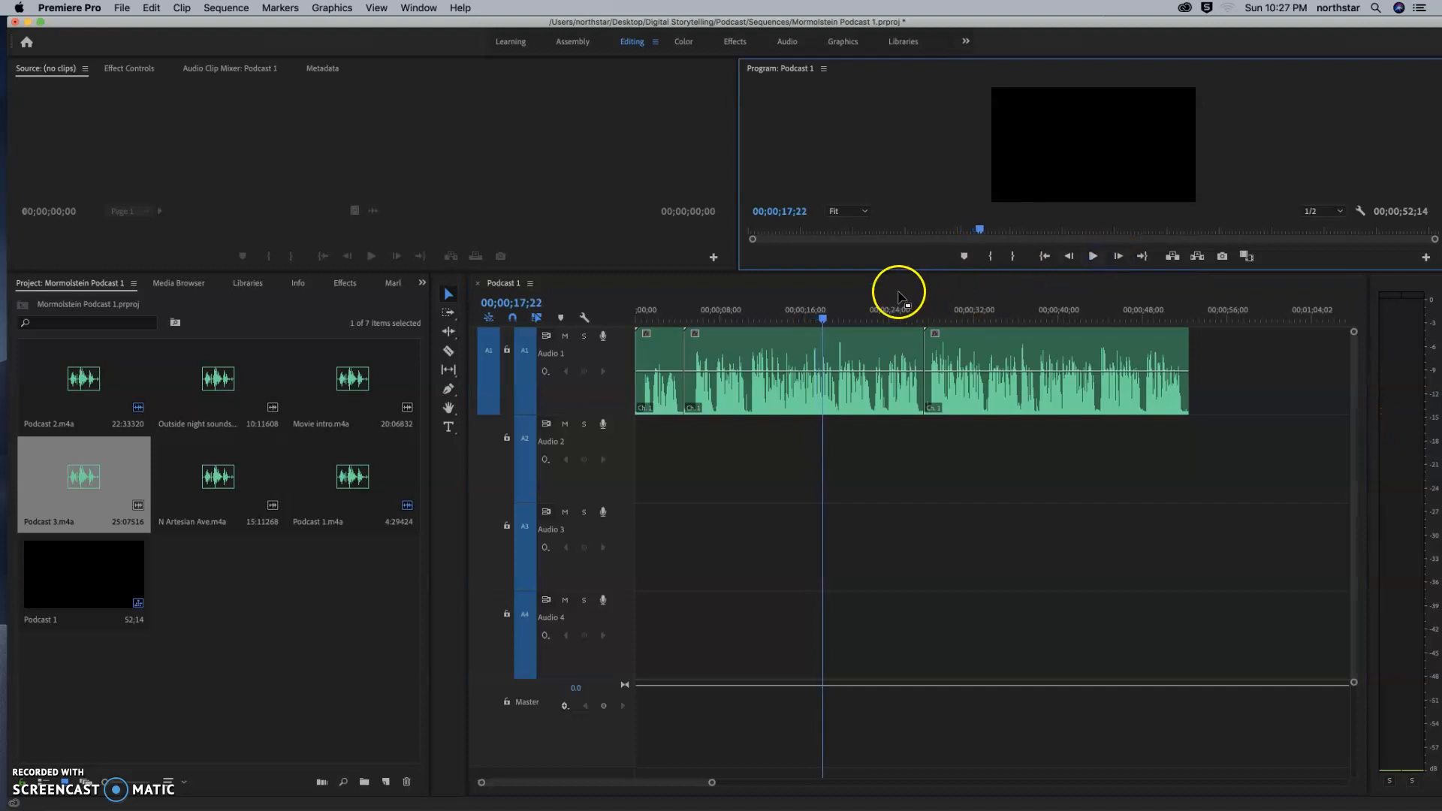
drag(822, 320, 1054, 323)
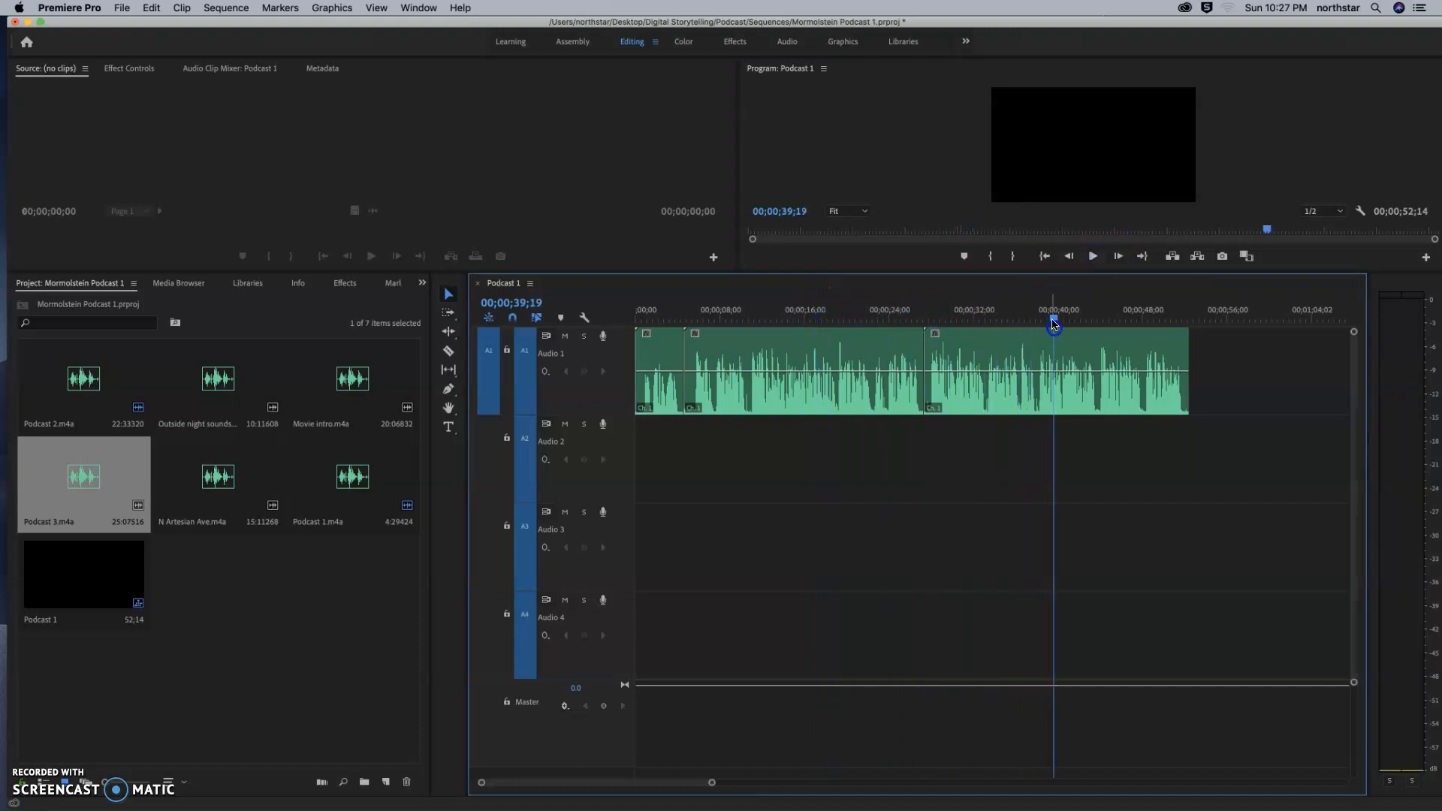
click(1093, 257)
click(1094, 256)
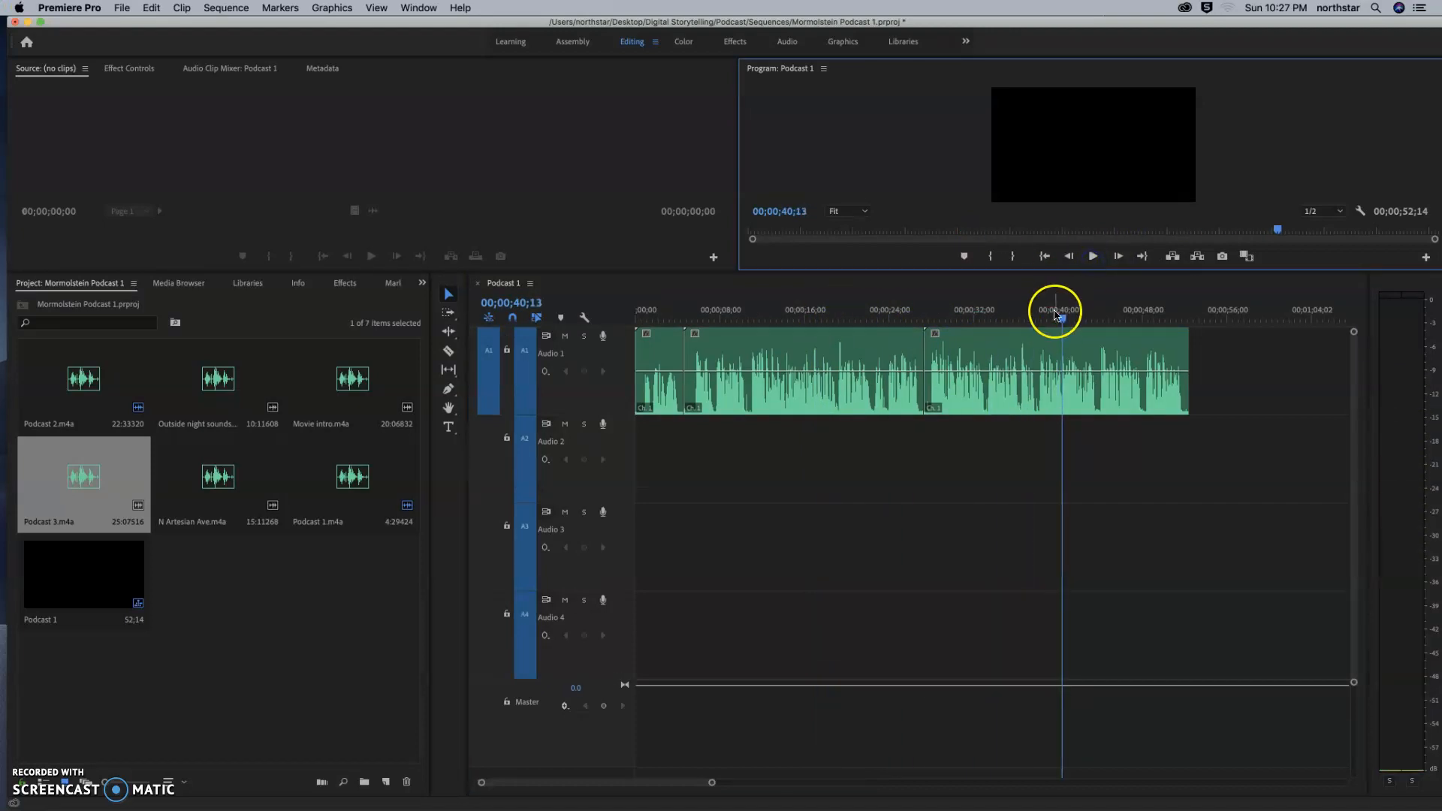
drag(1064, 325, 1064, 323)
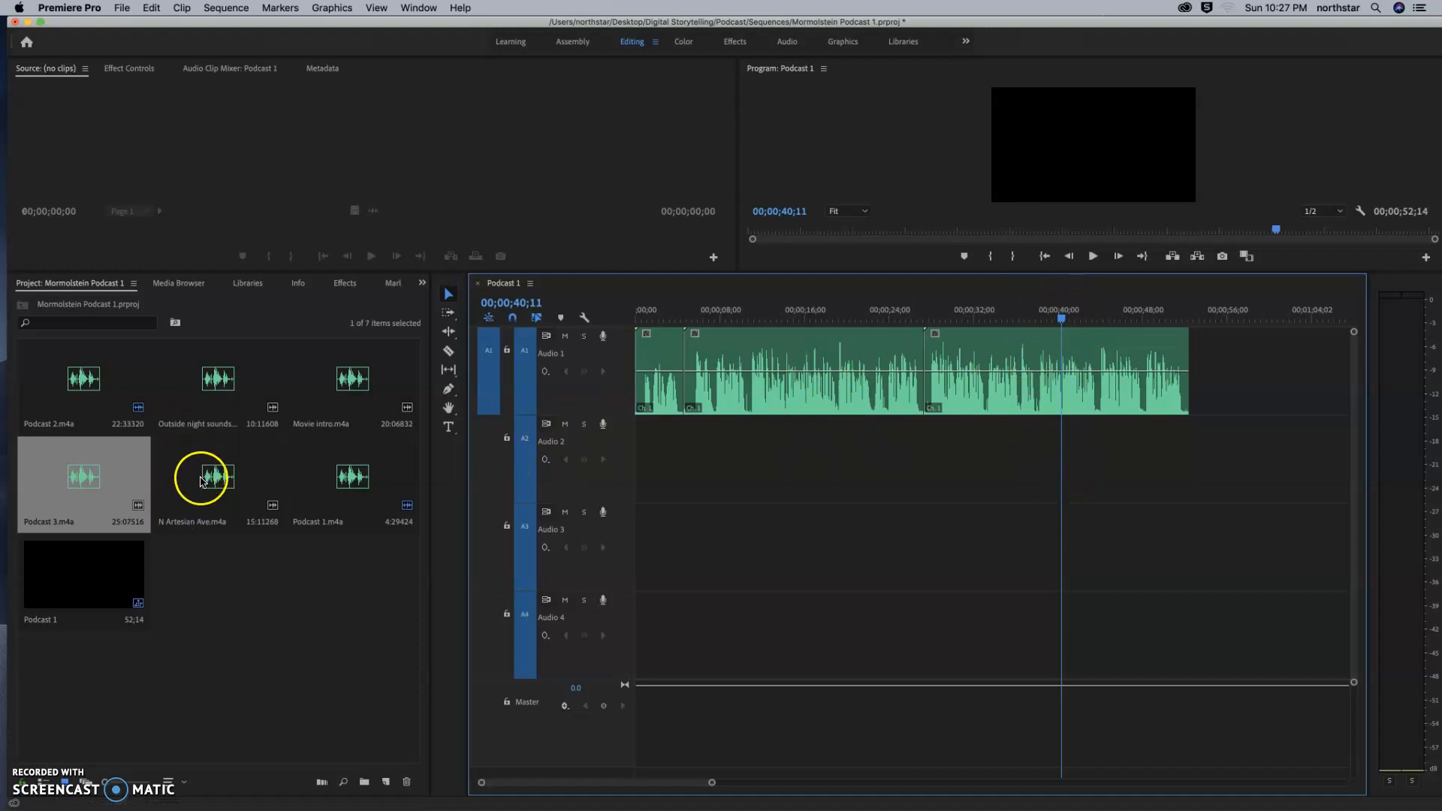
Place the Outside night sounds clip on track A2 beneath Podcast 3.m4a, starting at the spoken cue found by playback at about 00;00;38;09.
click(193, 425)
drag(286, 391, 1076, 450)
drag(1066, 322, 1043, 324)
click(1092, 257)
click(1092, 258)
click(1042, 324)
drag(1042, 323, 1039, 323)
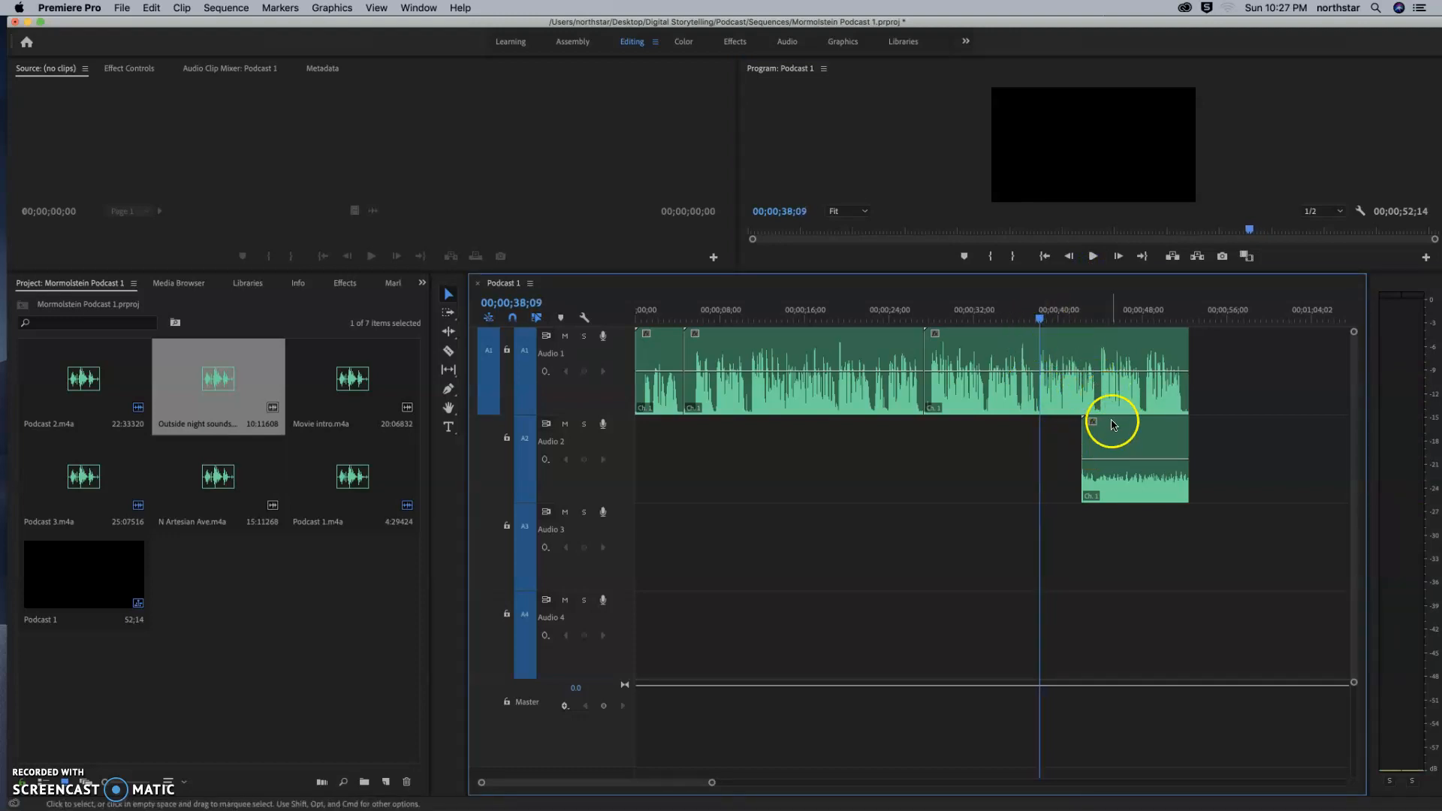
drag(1116, 438, 1077, 437)
Play the section with the night sounds under the narration, and delete the Outside night sounds clip from track A2.
click(1093, 256)
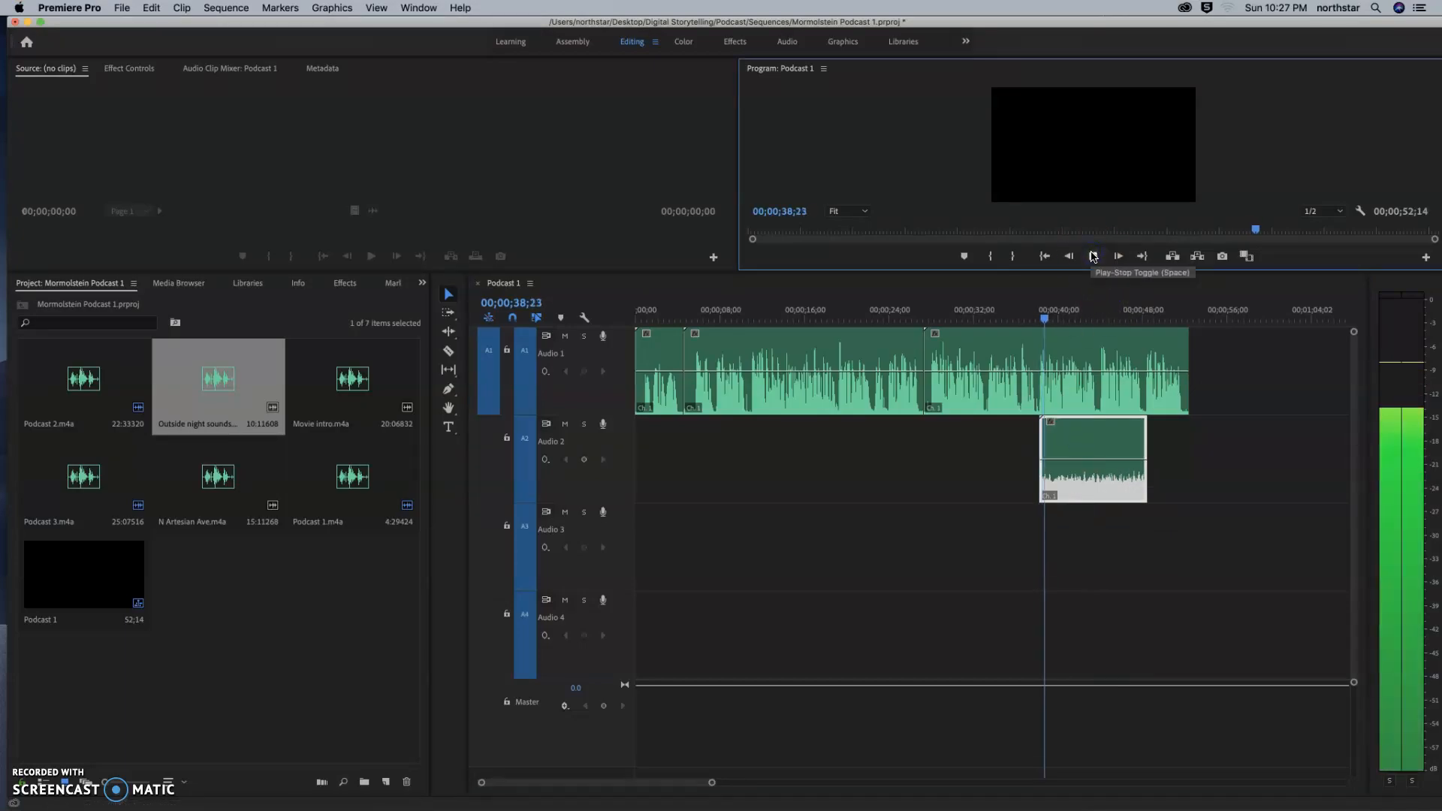
click(1093, 256)
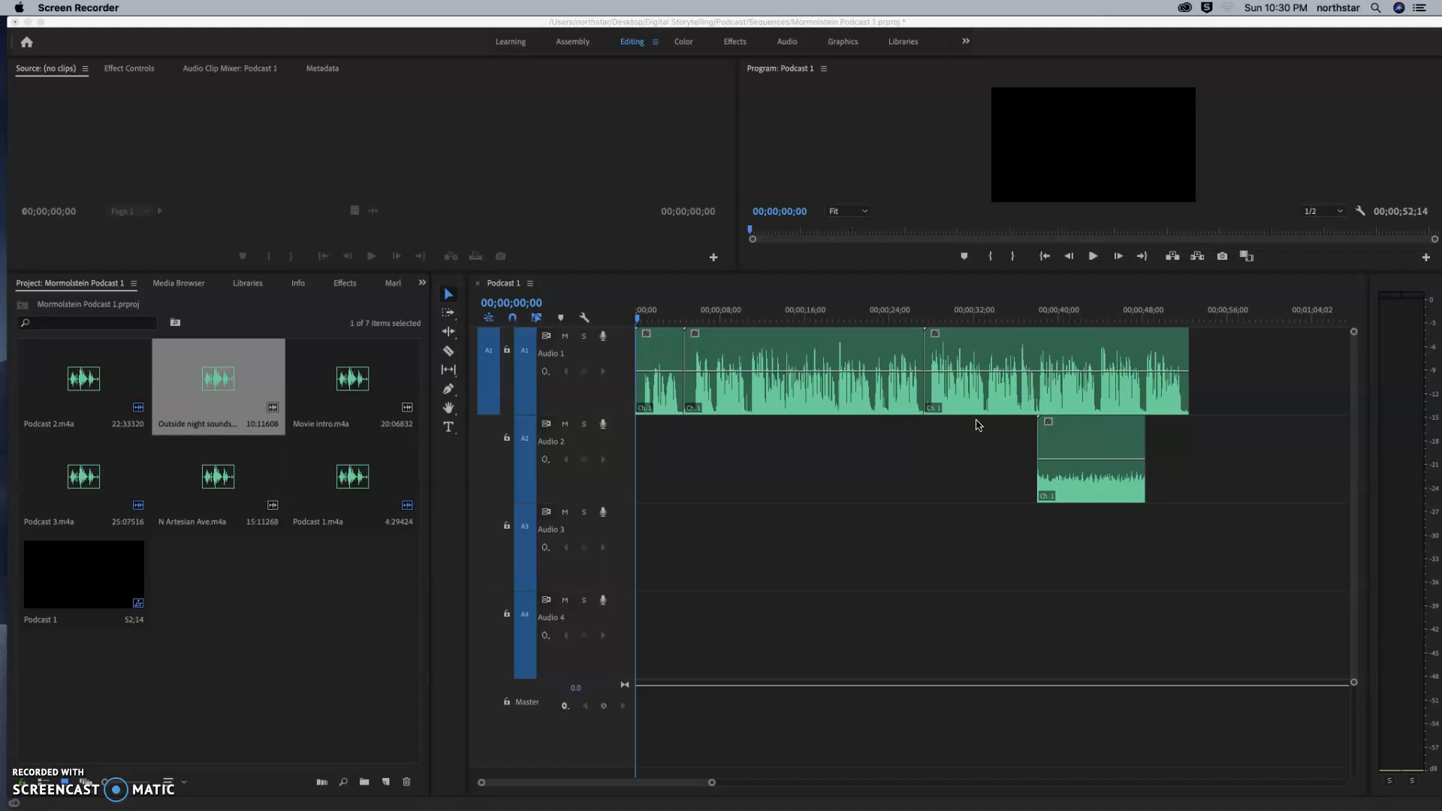
click(1074, 434)
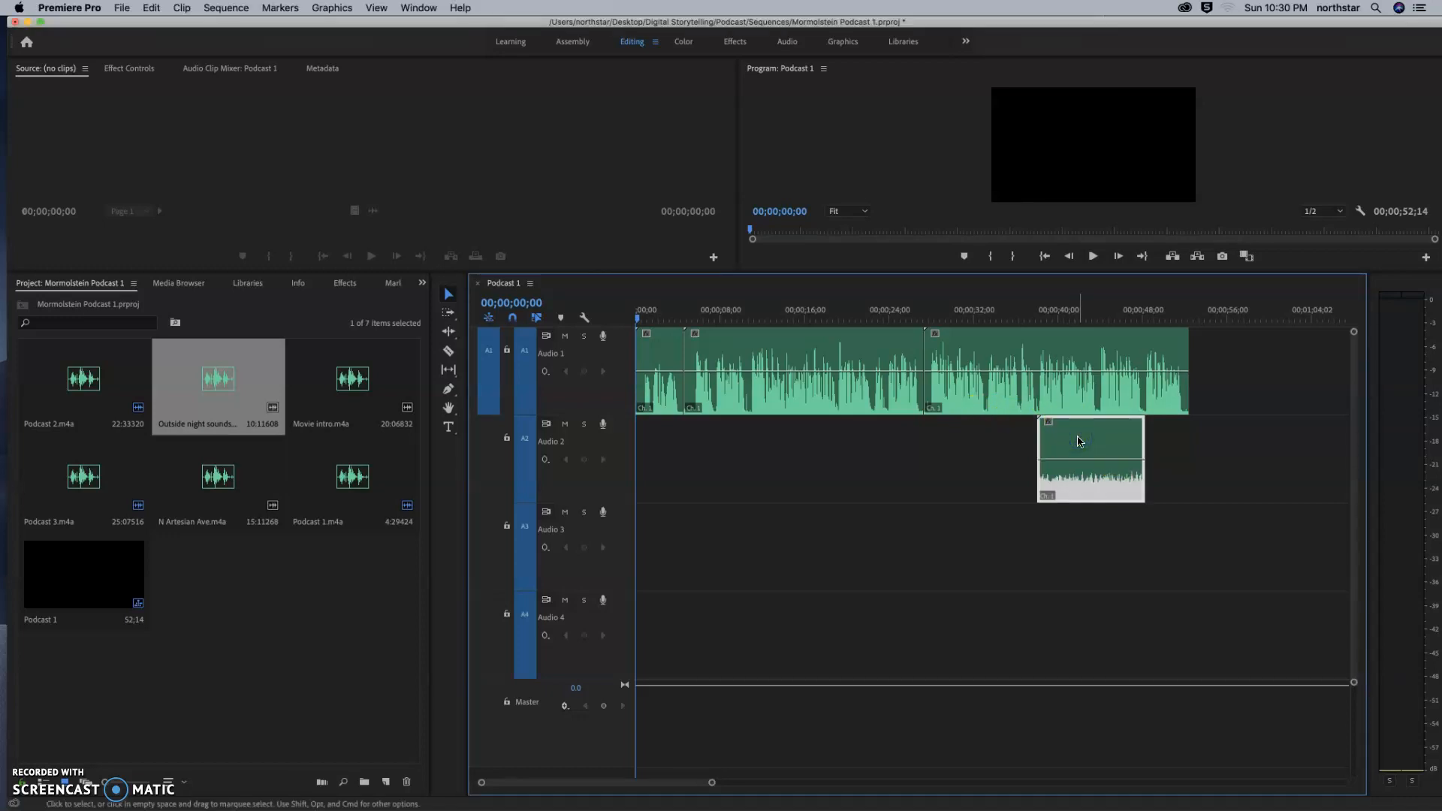
key(Delete)
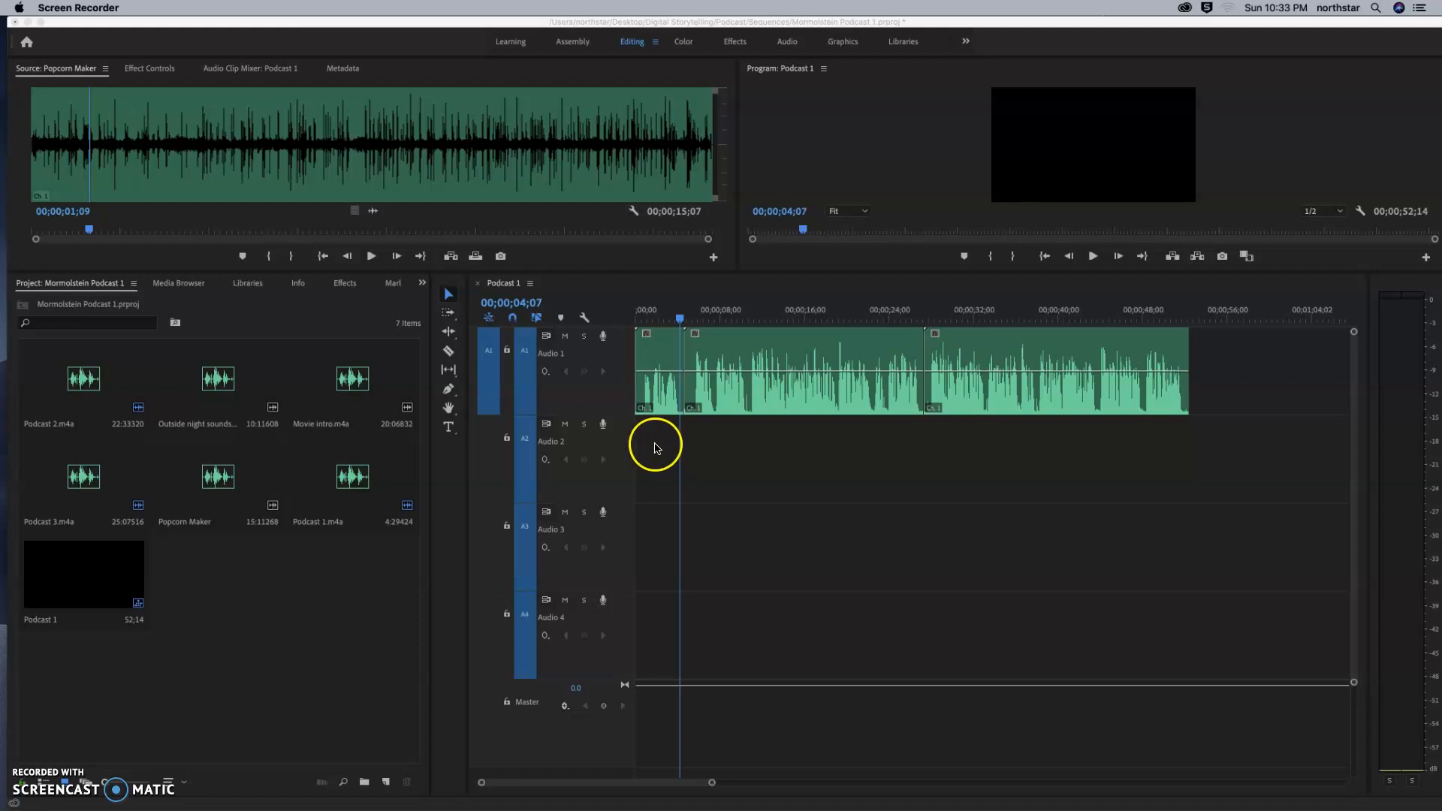
Add the Popcorn Maker clip at the start of track A2 and trim its end to line up with the end of Podcast 1.m4a.
click(225, 476)
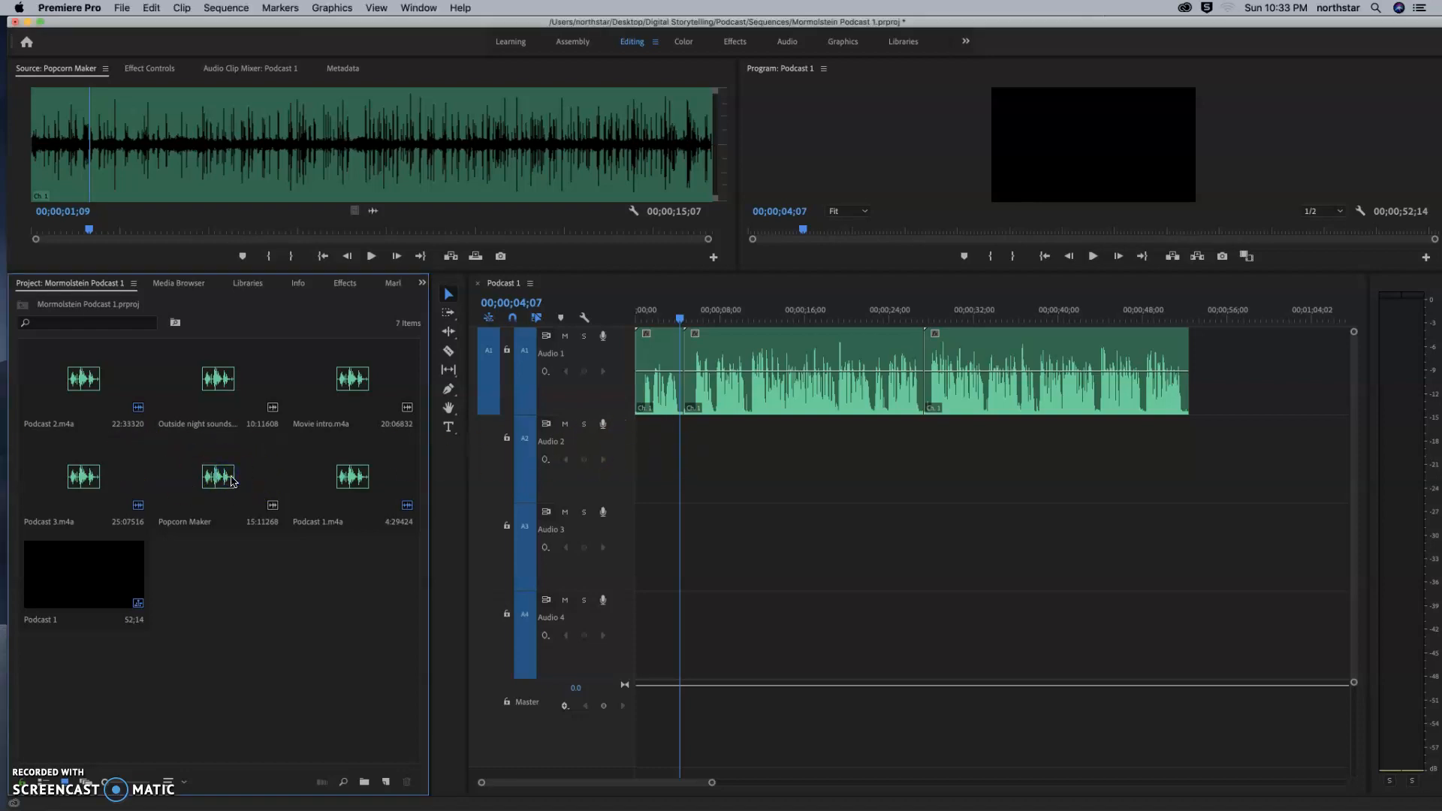
click(232, 481)
drag(306, 467, 637, 446)
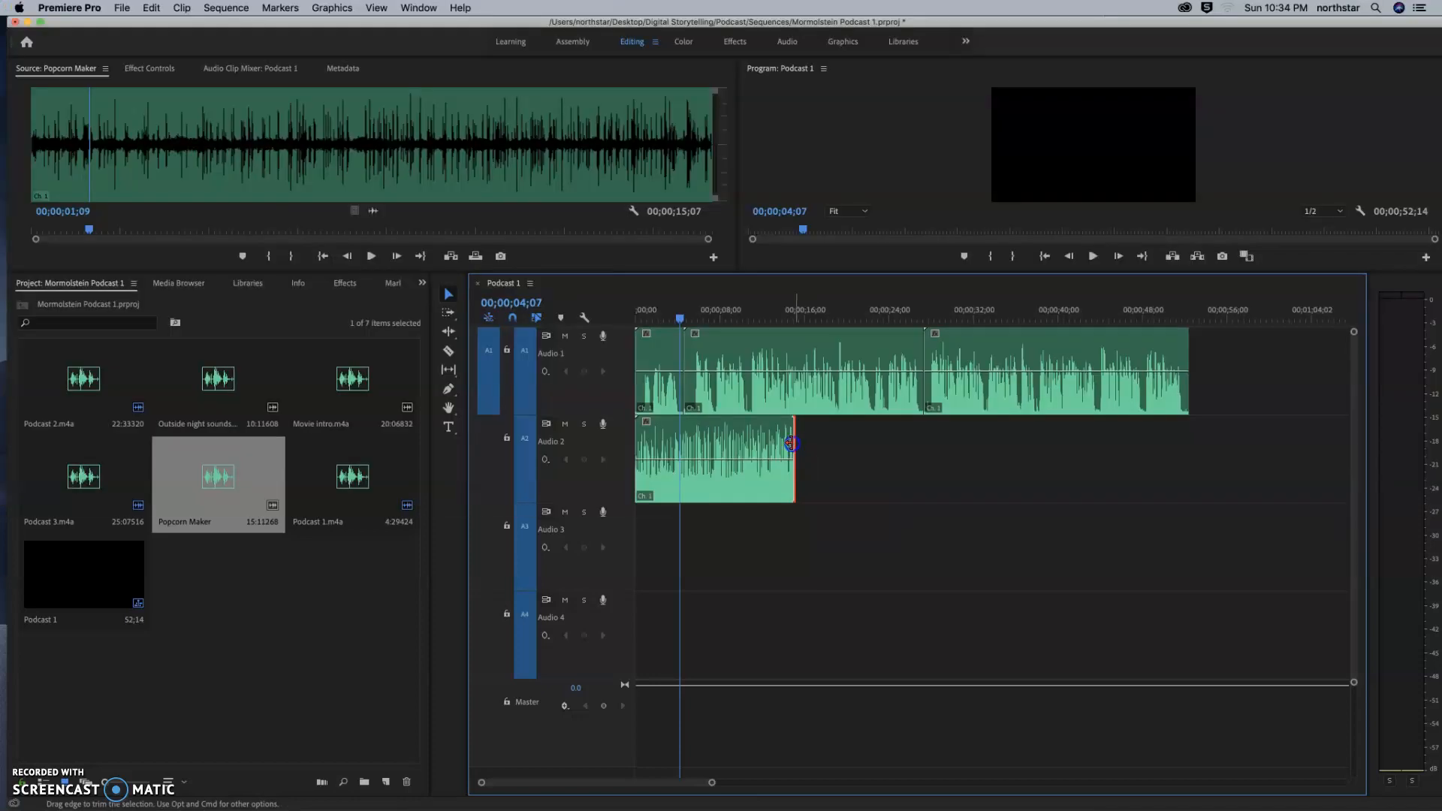
drag(793, 443, 684, 439)
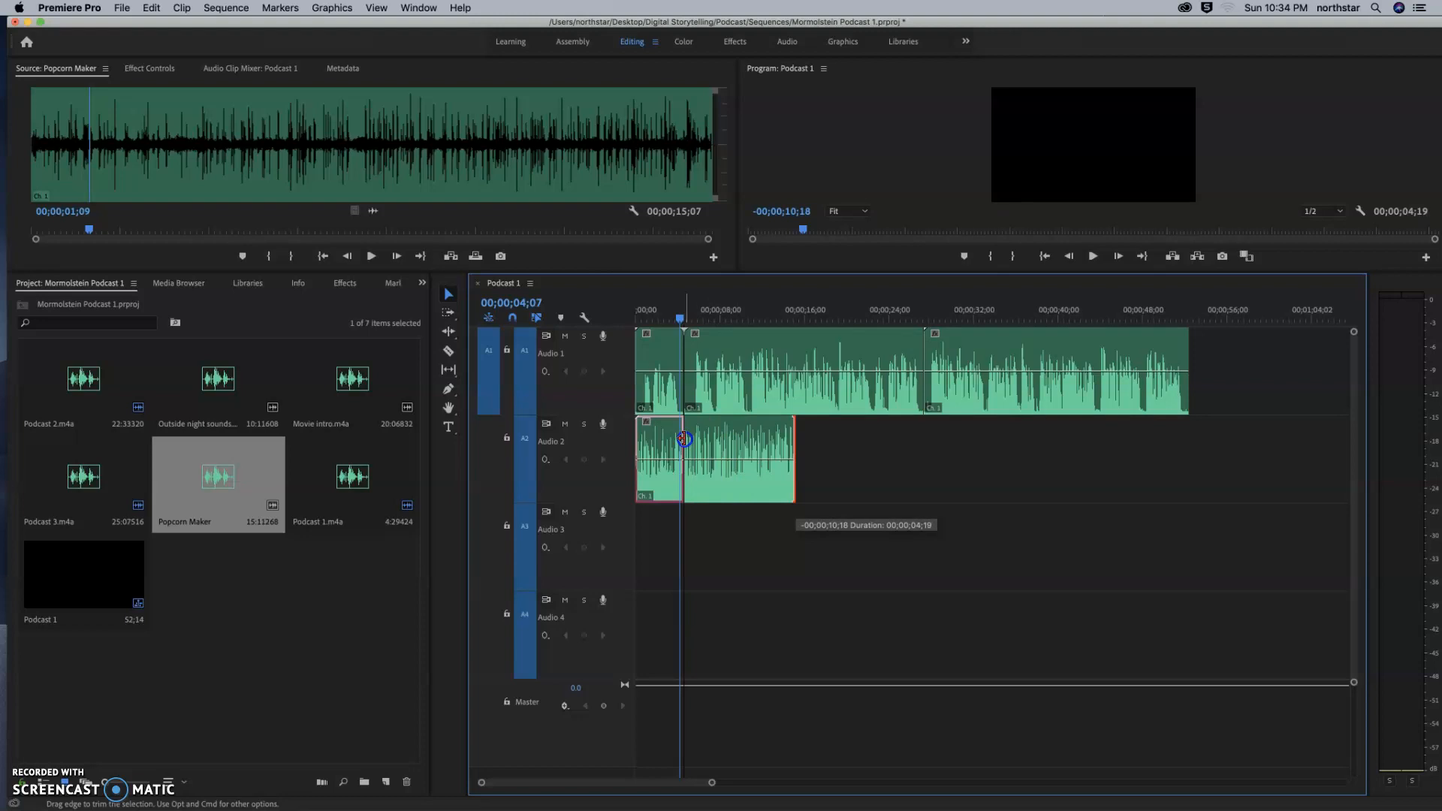
drag(683, 439, 682, 440)
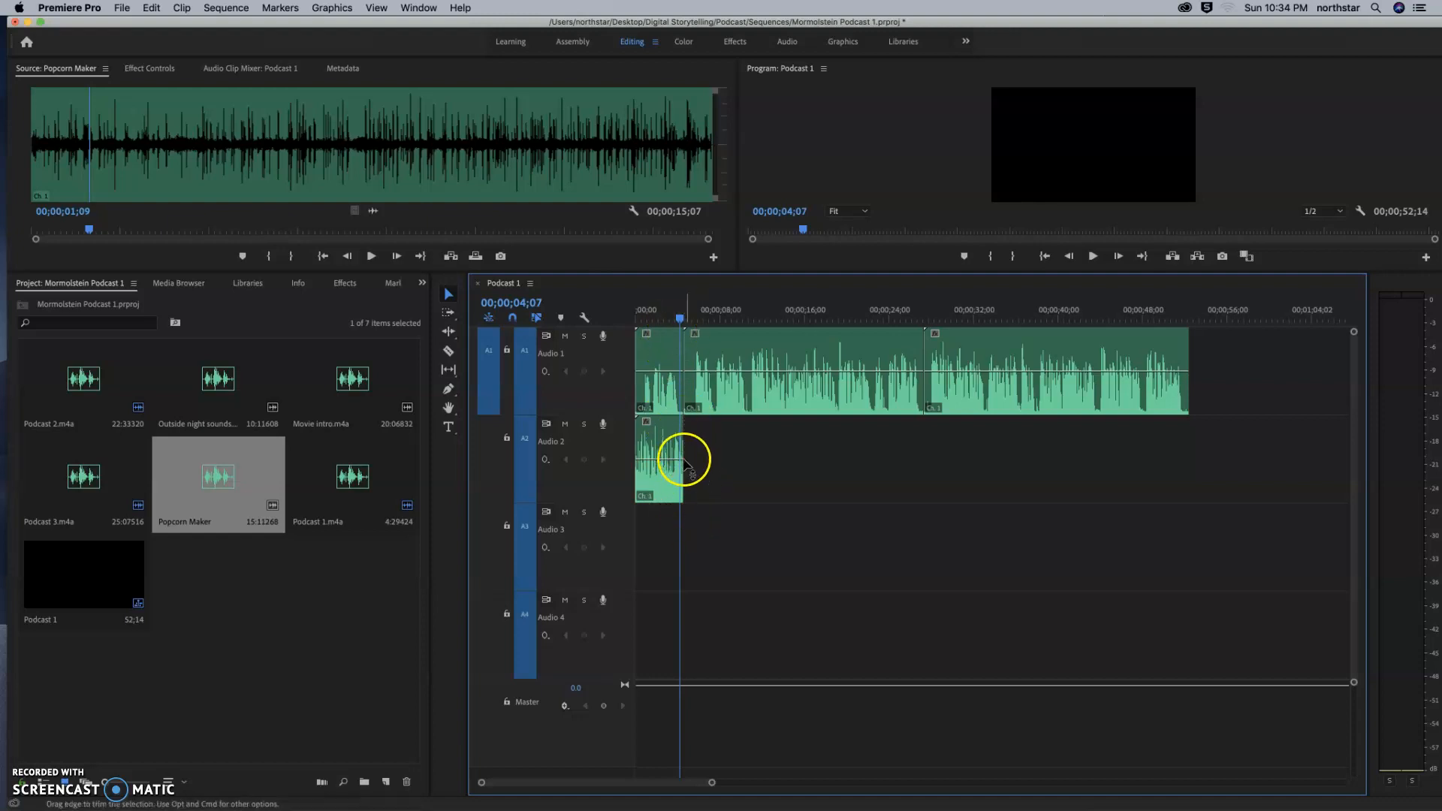
mouse_move(681, 450)
mouse_down()
mouse_move(783, 451)
mouse_move(656, 449)
mouse_move(680, 448)
mouse_up()
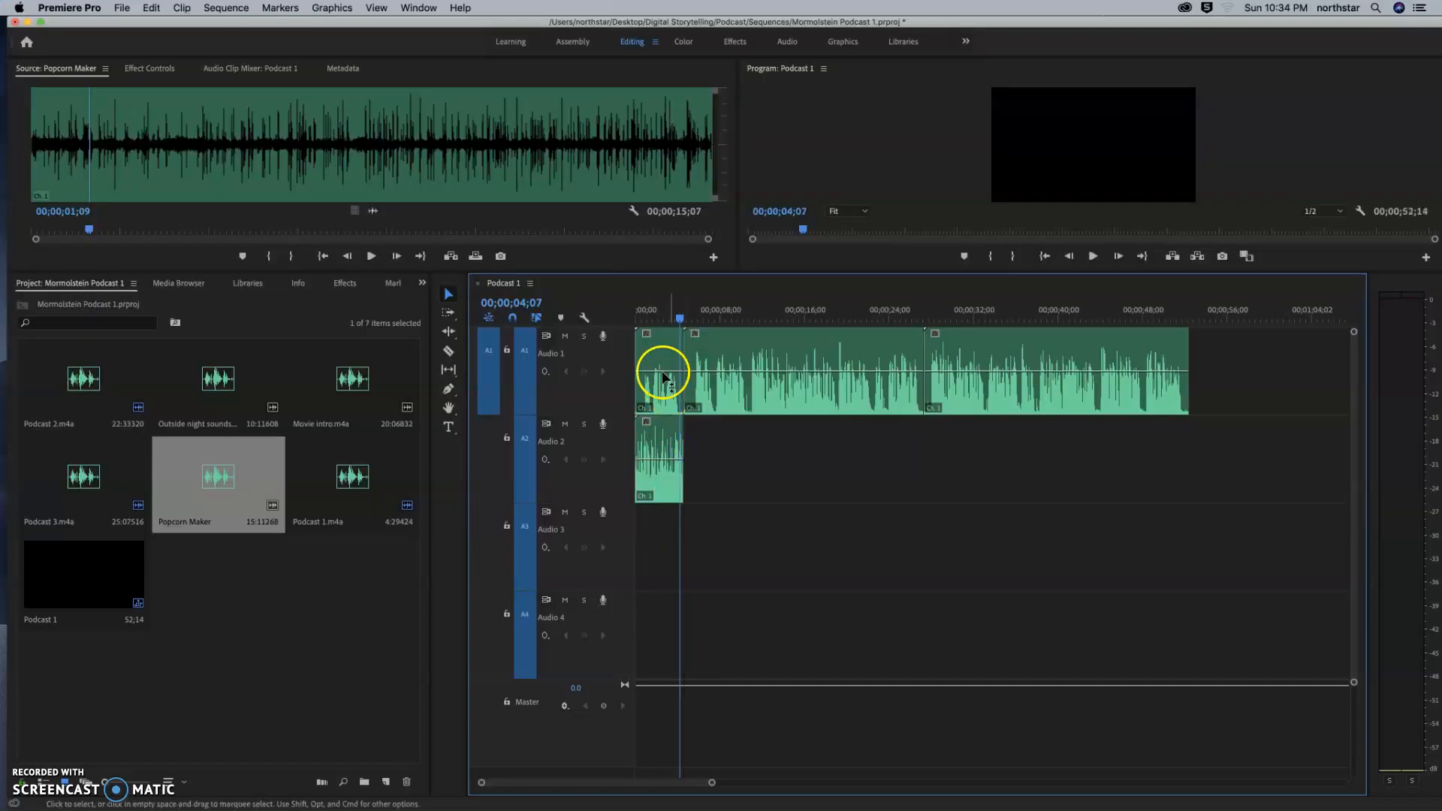
Play the sequence from its beginning to hear the popcorn sound under Podcast 1.m4a, stopping at about 4 seconds.
drag(680, 317, 637, 317)
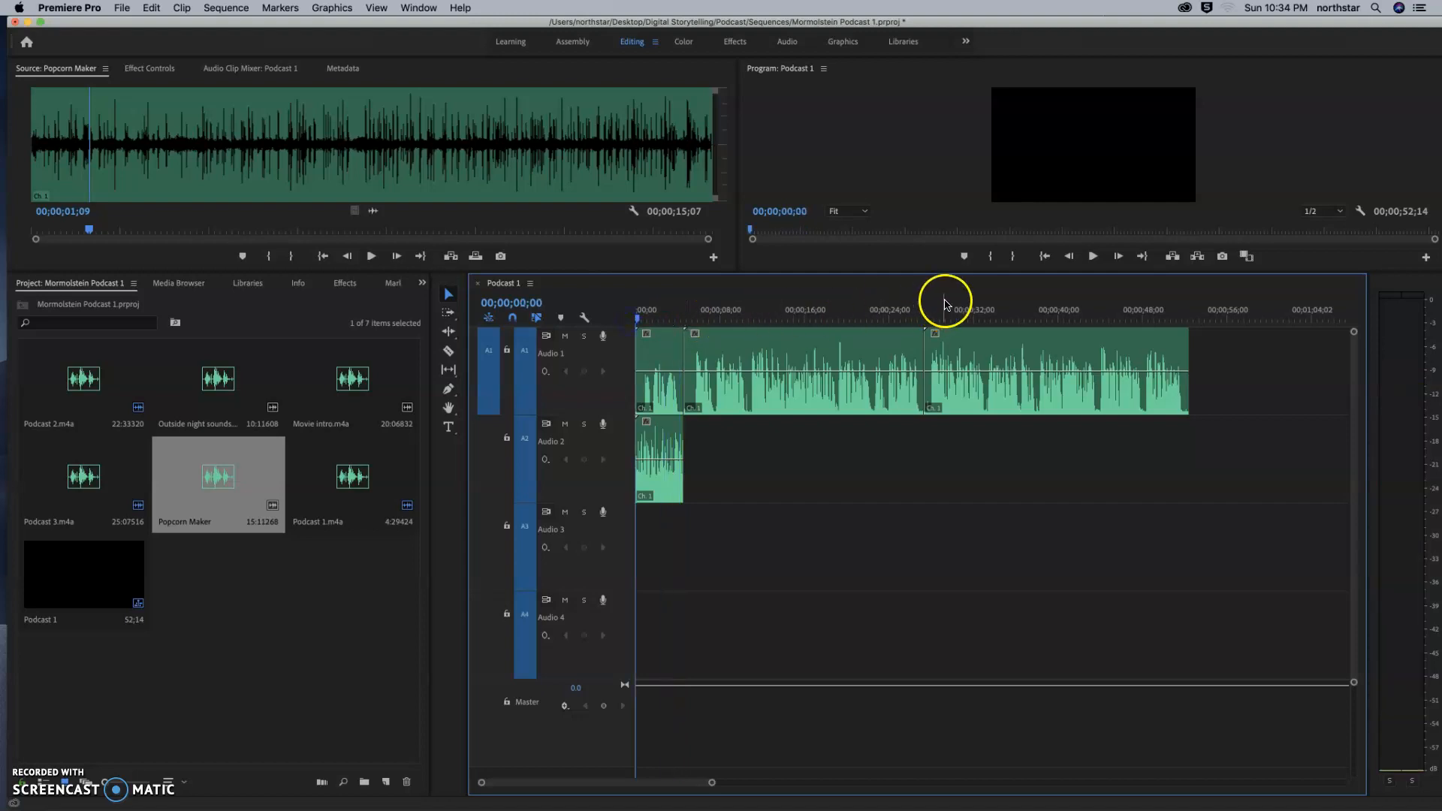
click(1093, 256)
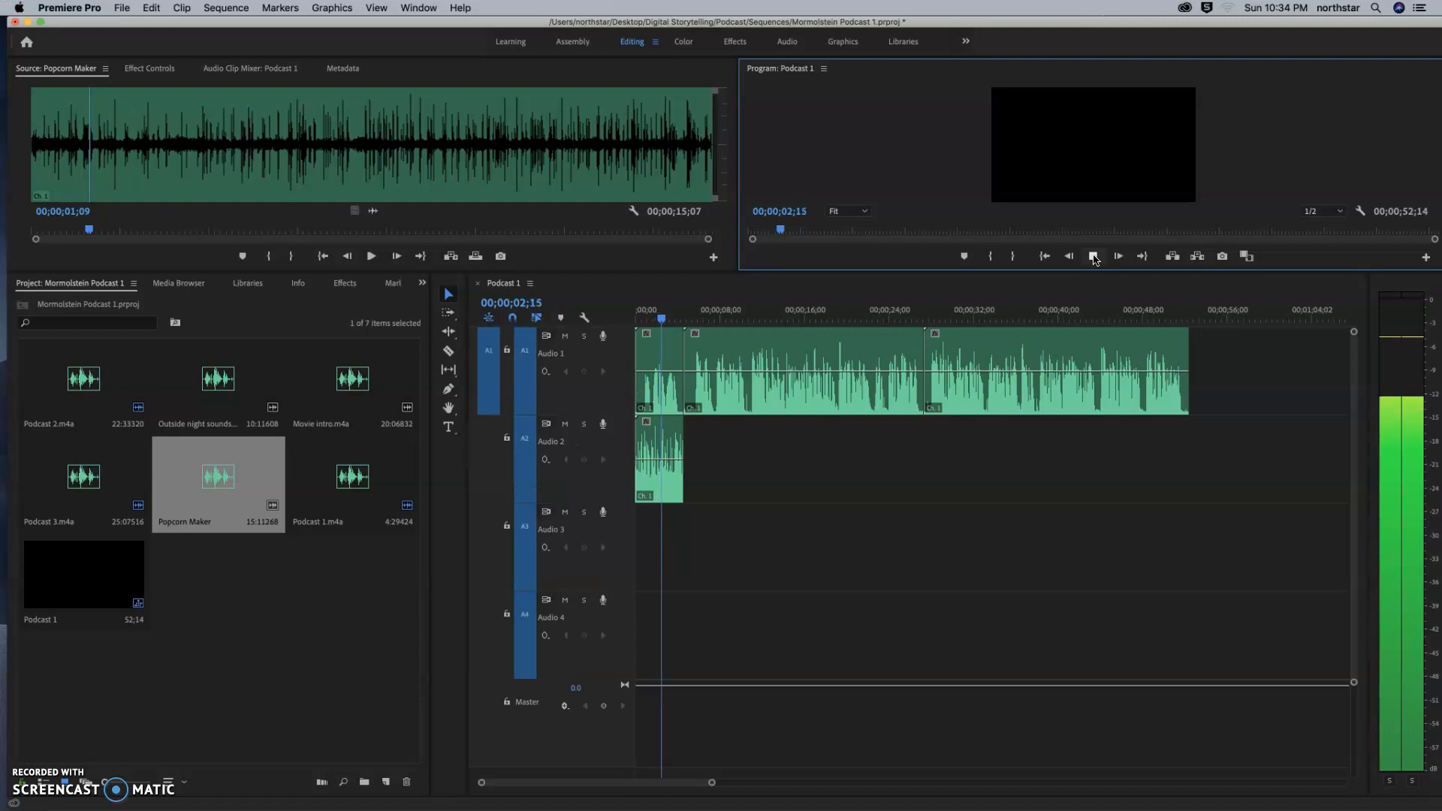
click(1093, 256)
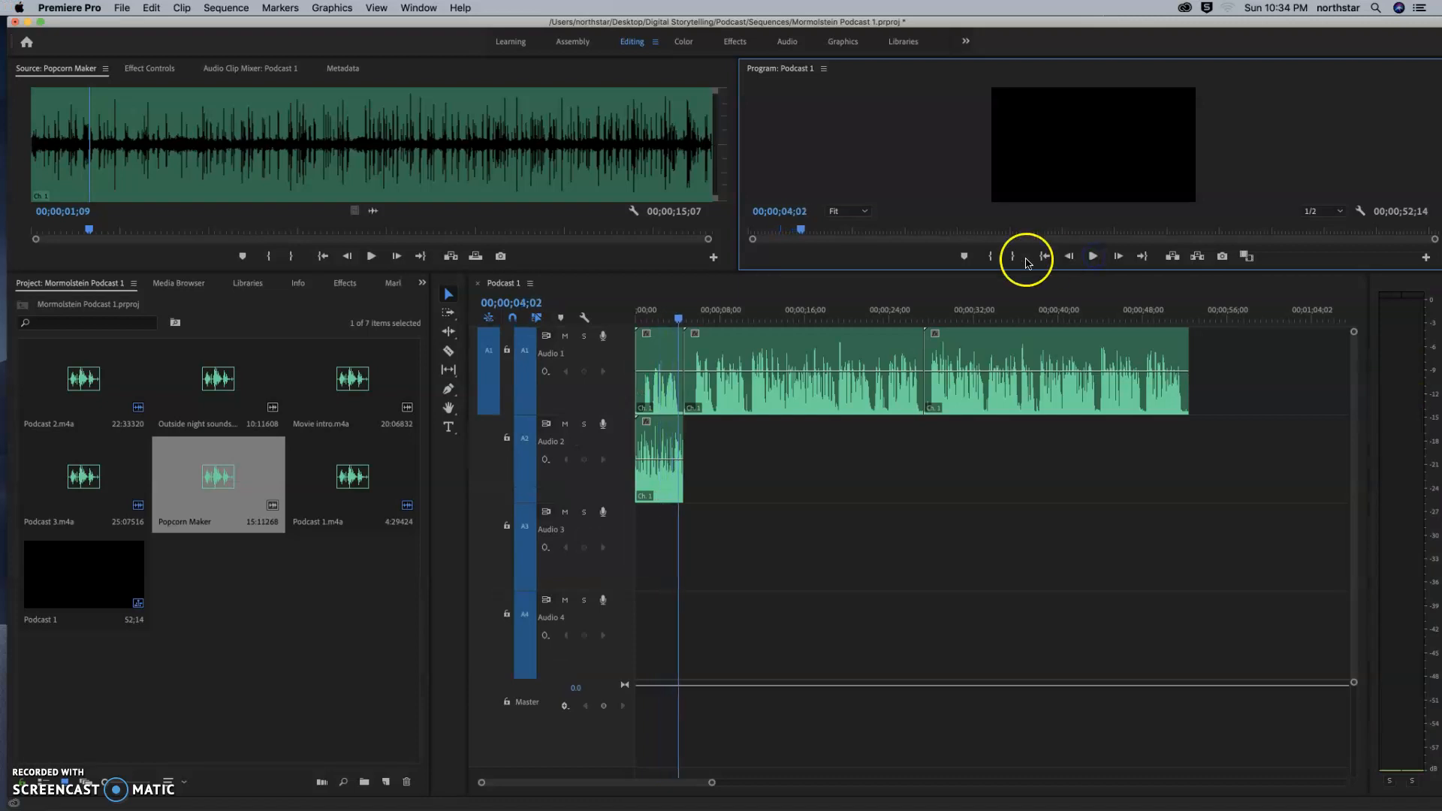
Lower the volume level of the whole Popcorn Maker clip on track A2 using its volume line.
click(657, 463)
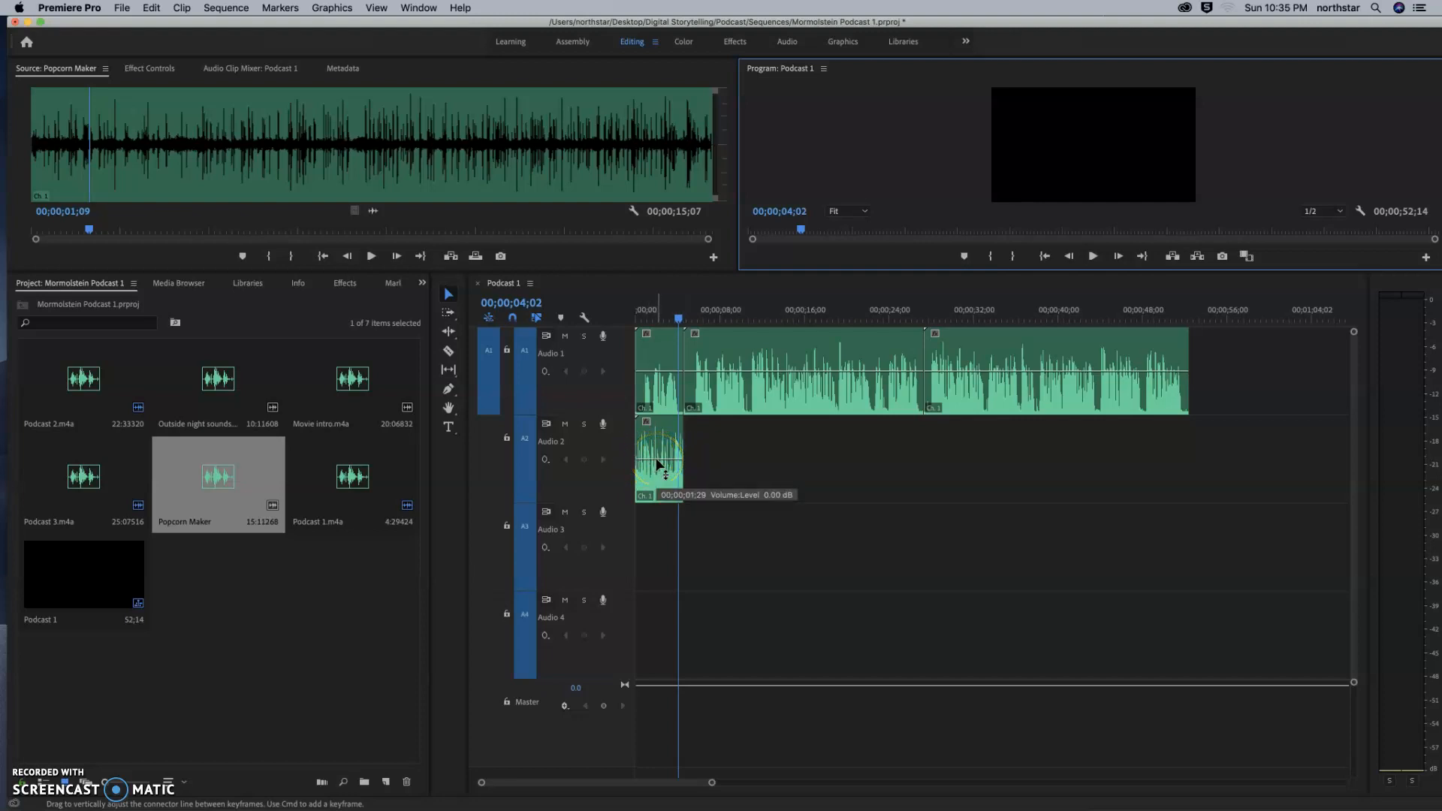
click(657, 464)
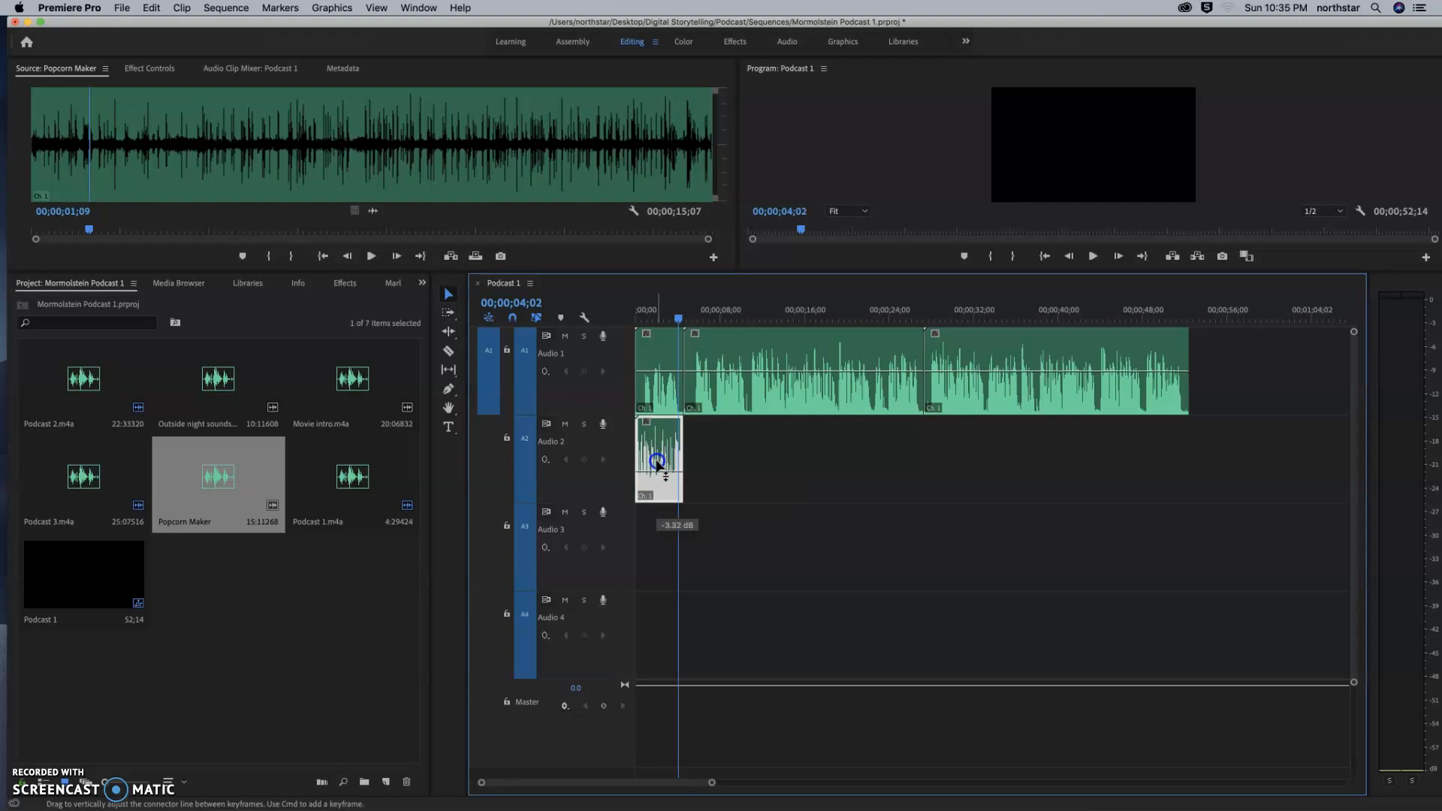
drag(657, 464, 658, 465)
click(649, 397)
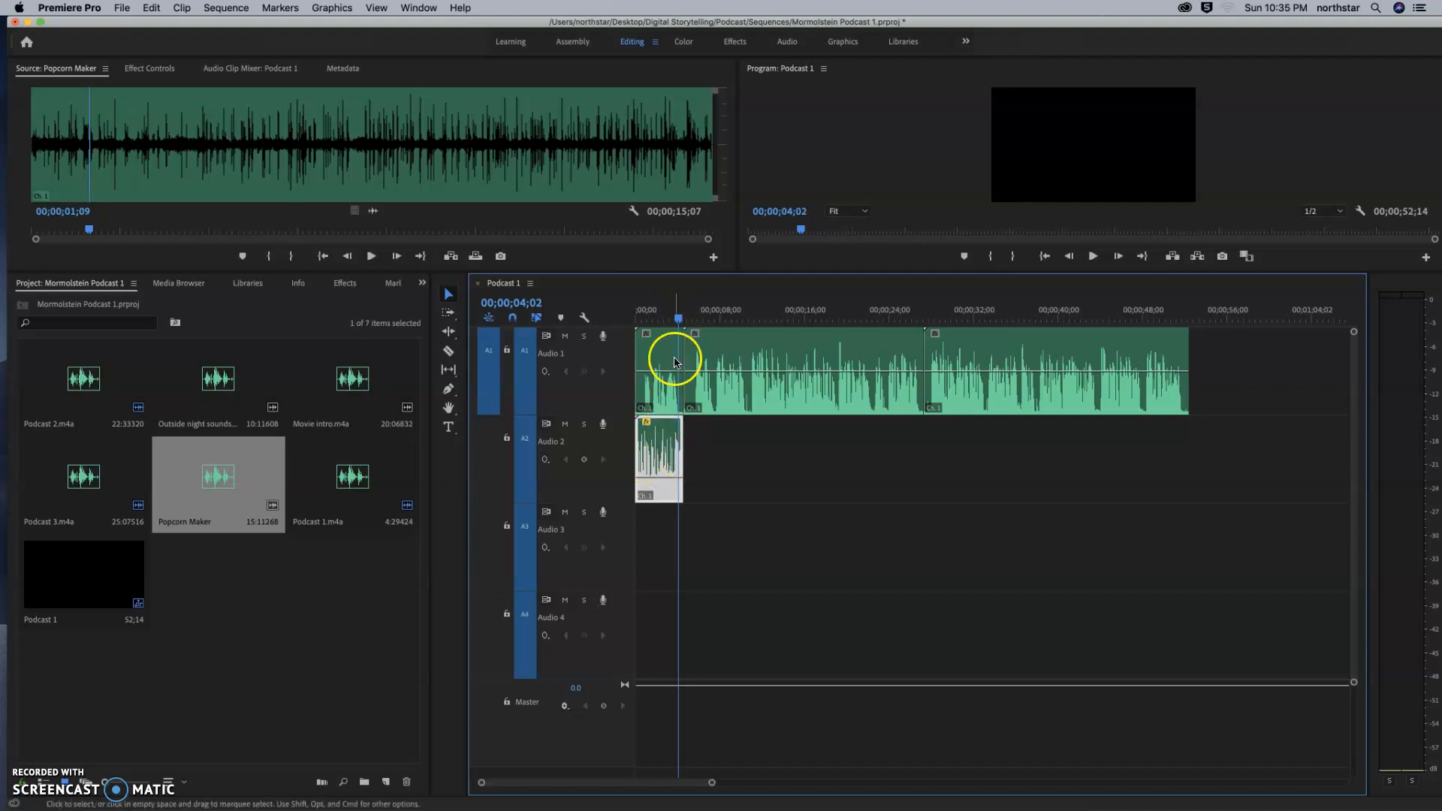
Replay the opening from 00;00;00;00 to about 4 seconds to check the quieter popcorn against the narration.
drag(678, 325, 638, 318)
click(1093, 256)
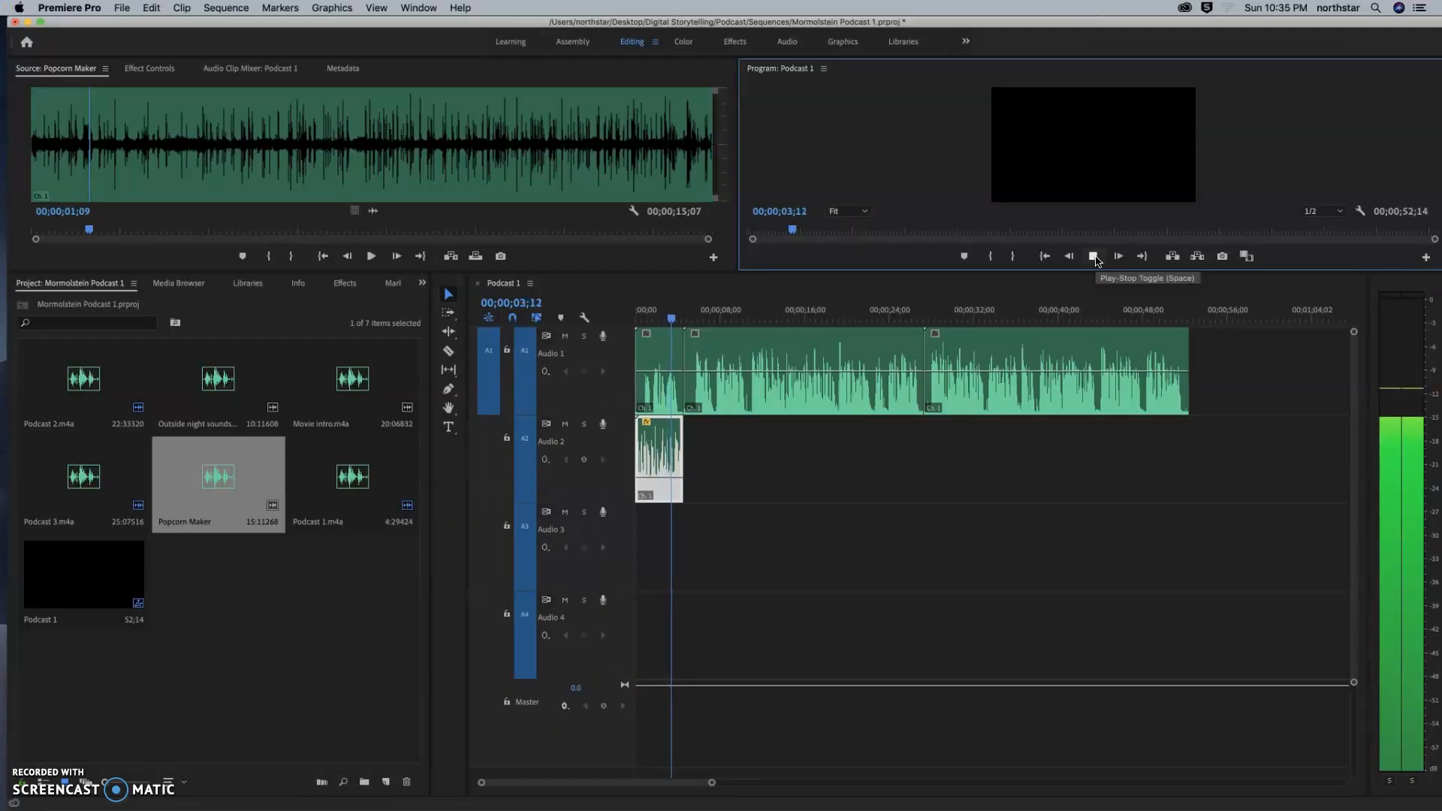
click(1095, 259)
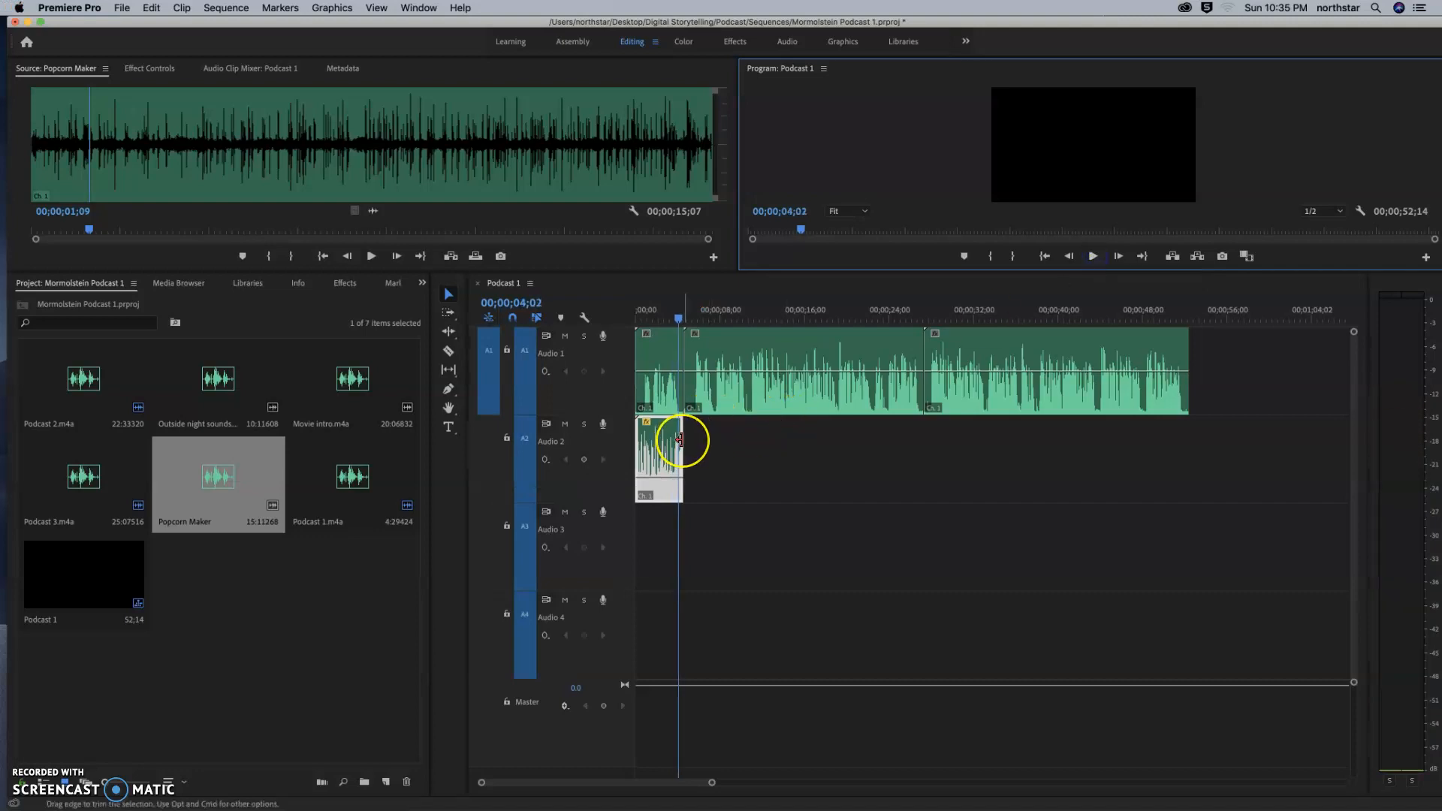
Add two adjacent volume keyframes to the Popcorn Maker clip around 00;00;00;19, with the level lower from the second keyframe onward.
click(674, 444)
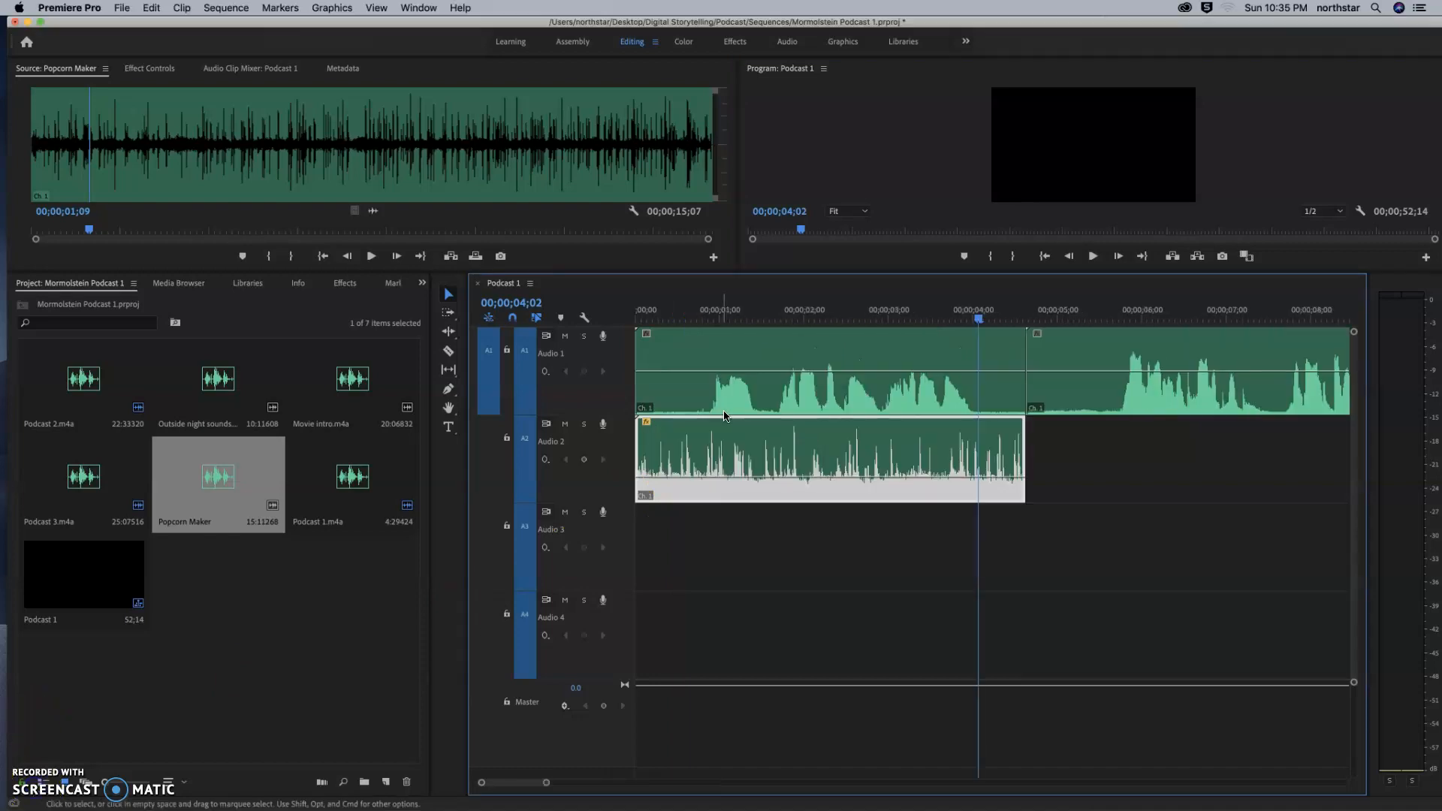
click(722, 448)
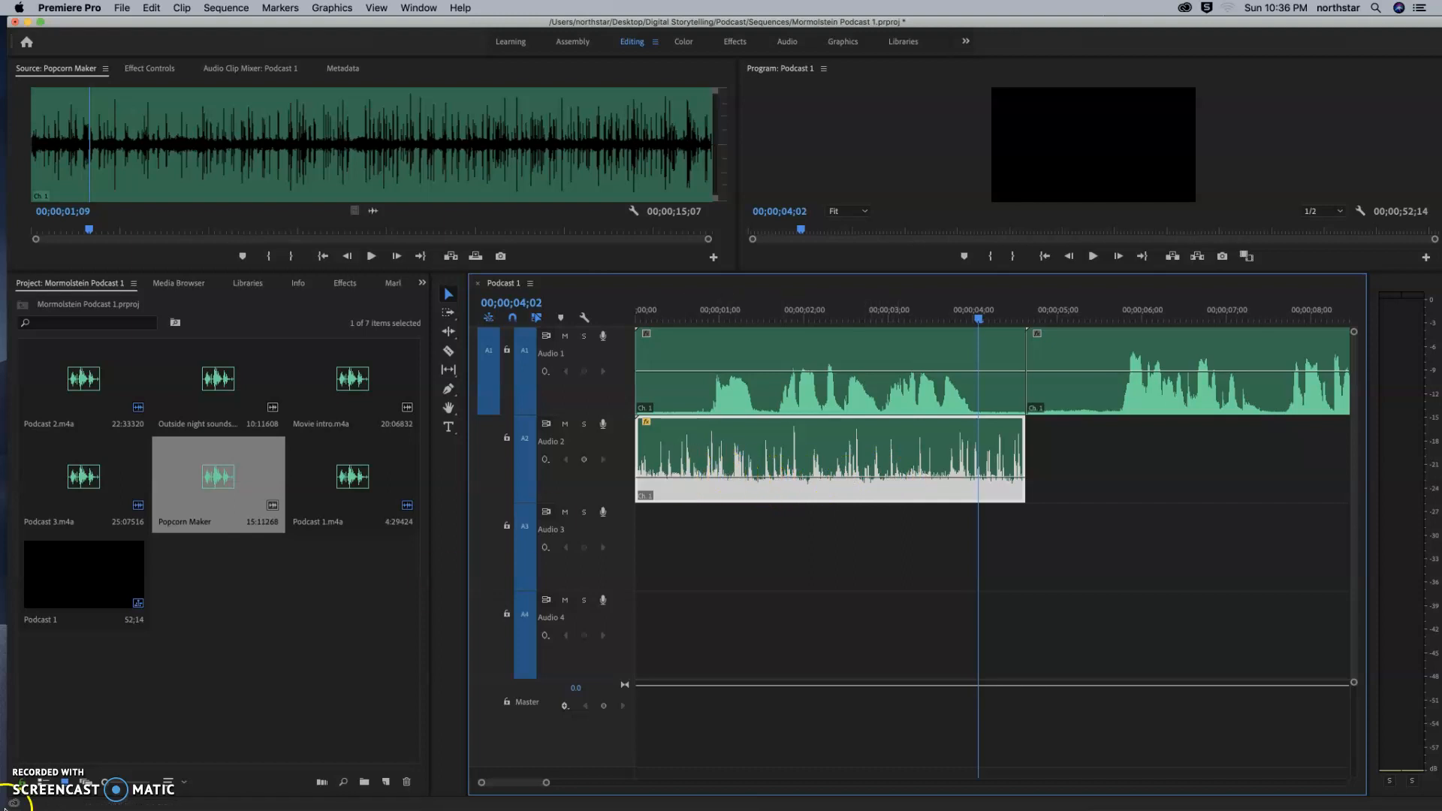
click(18, 784)
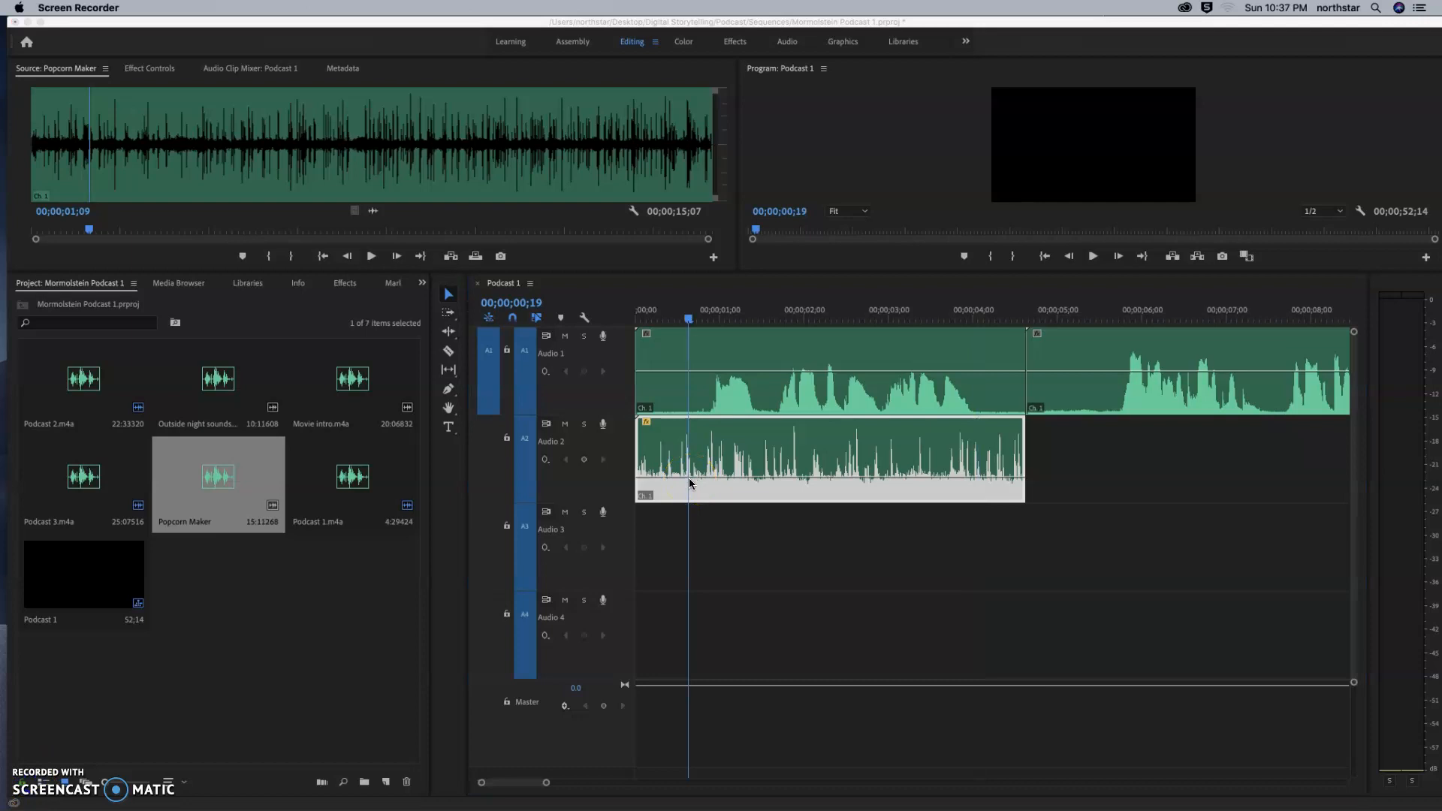
click(584, 459)
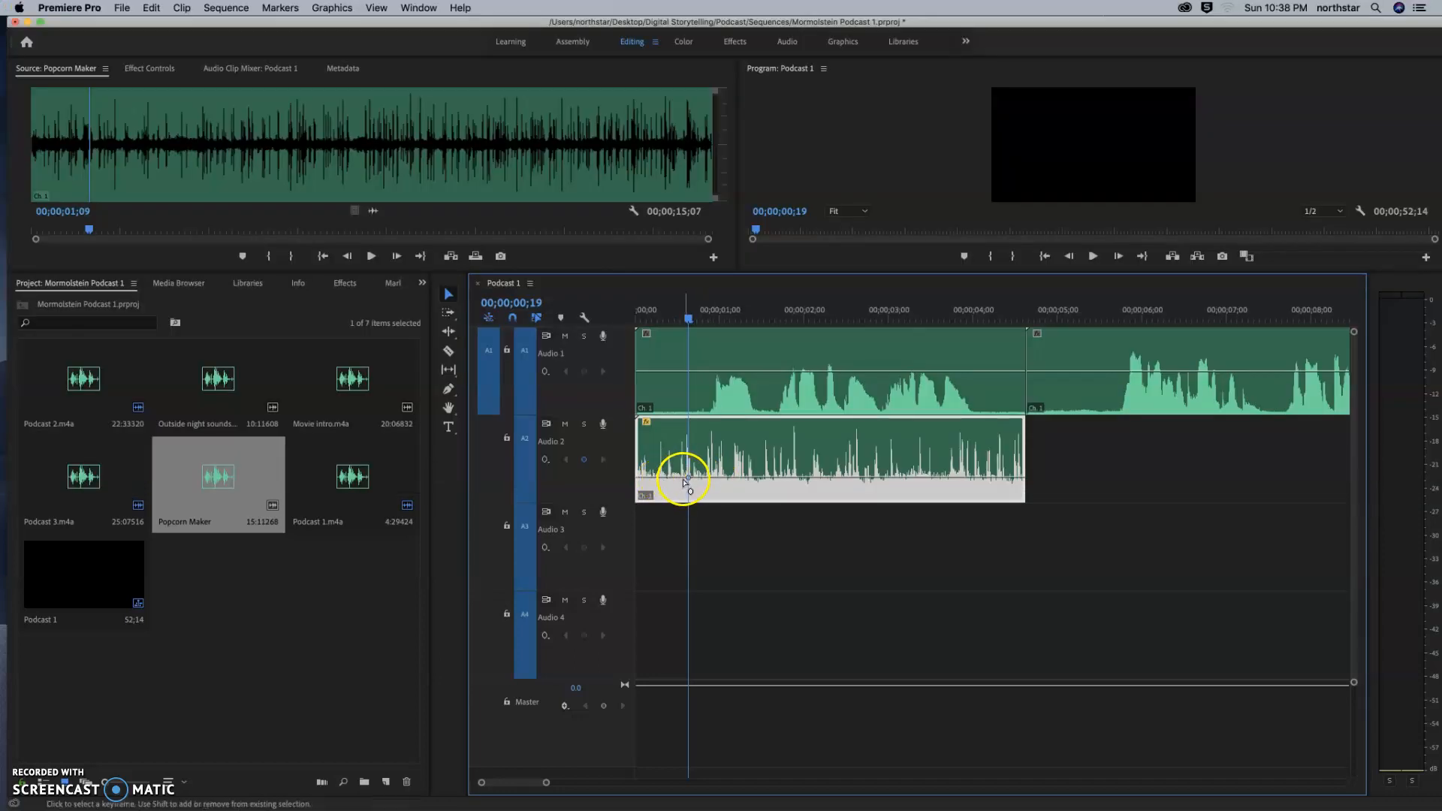
drag(688, 480, 686, 481)
click(686, 323)
drag(689, 480, 689, 489)
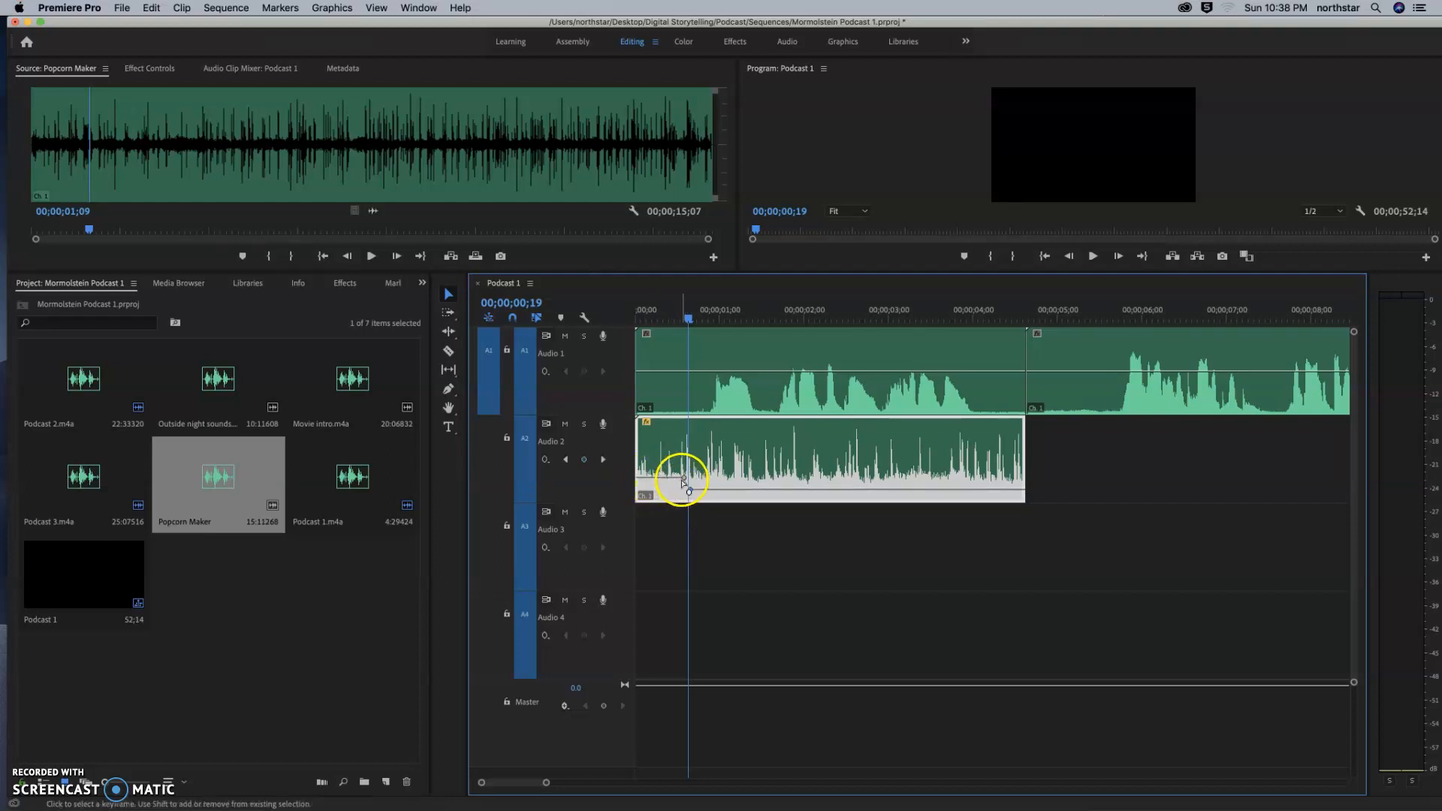
Move the clip's lower volume keyframe slightly later and raise the first keyframe to about 0.3 dB near 00;00;00;17 for a gradual fade-down.
drag(691, 491, 691, 492)
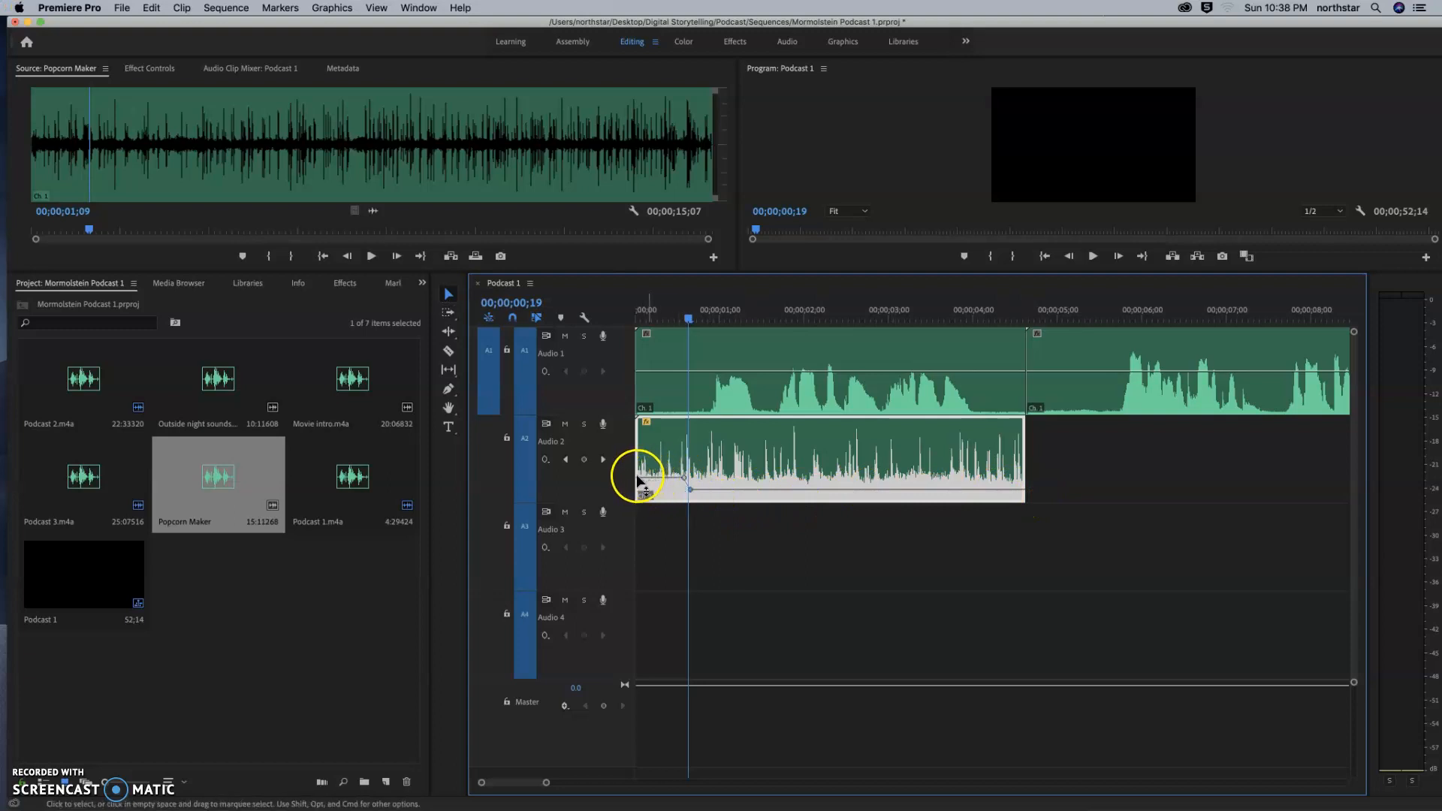
drag(683, 479, 692, 492)
drag(692, 490, 694, 493)
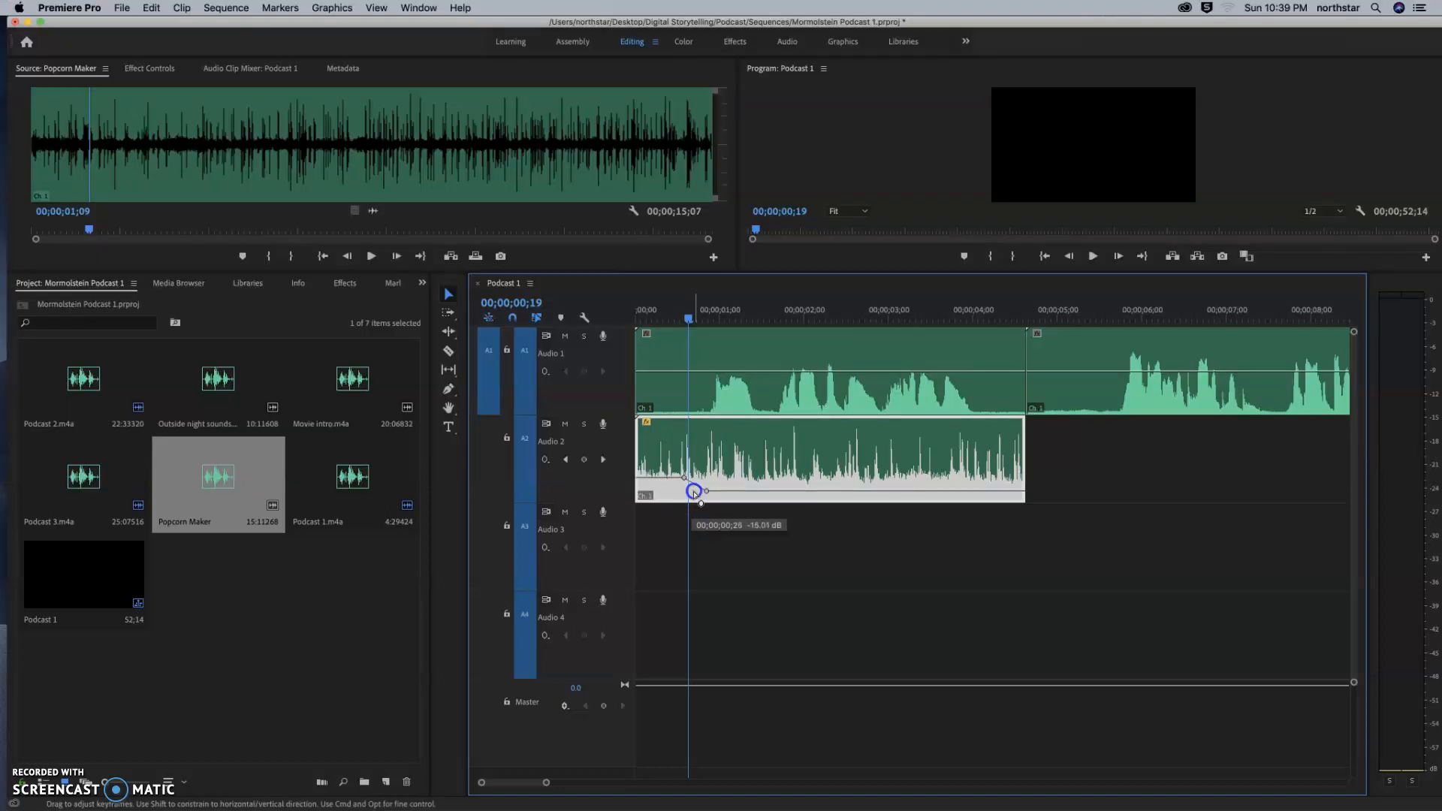
drag(694, 492, 684, 477)
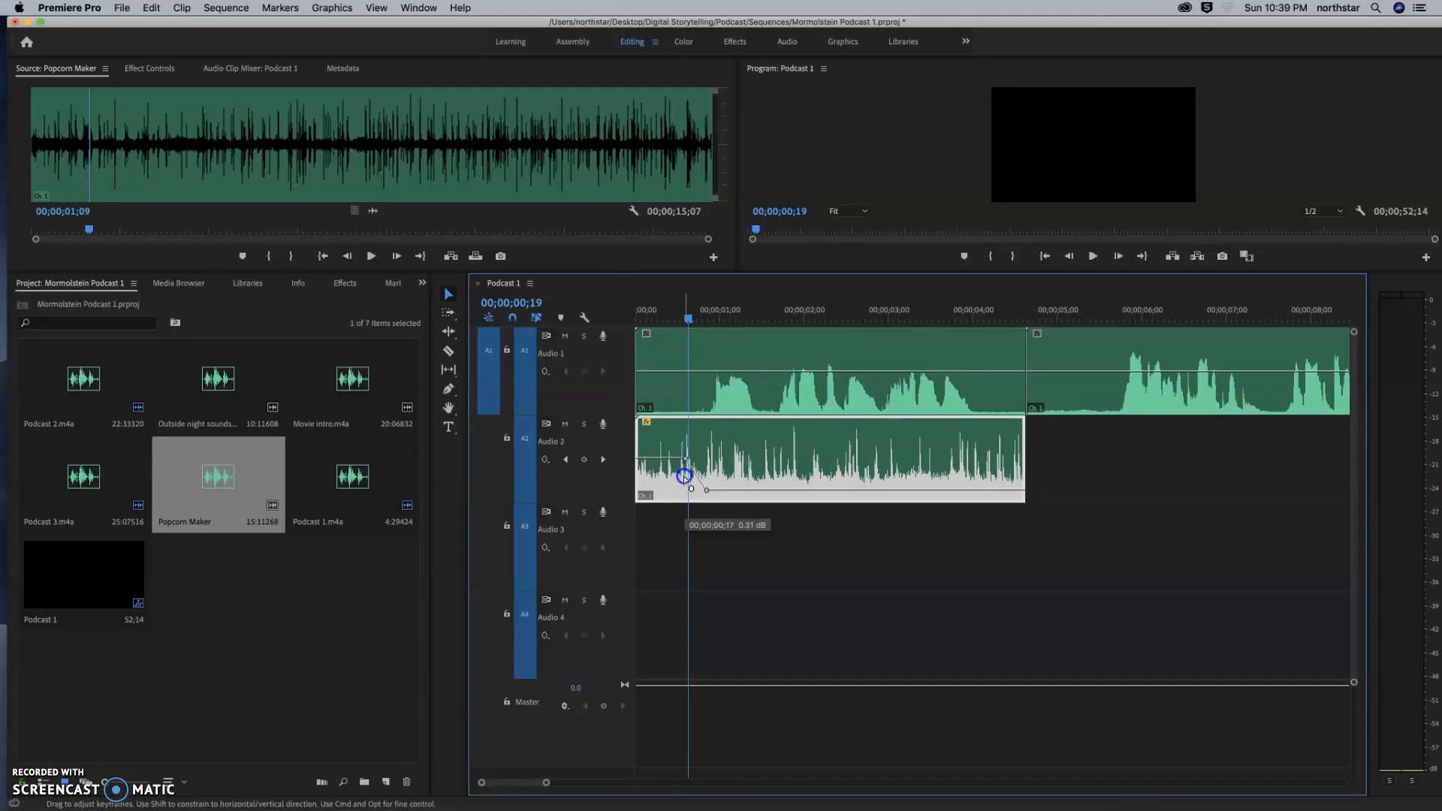
drag(683, 477, 679, 474)
Play the sequence from its beginning to hear the popcorn fade down under the narration, stopping just before 4 seconds.
drag(691, 323, 637, 319)
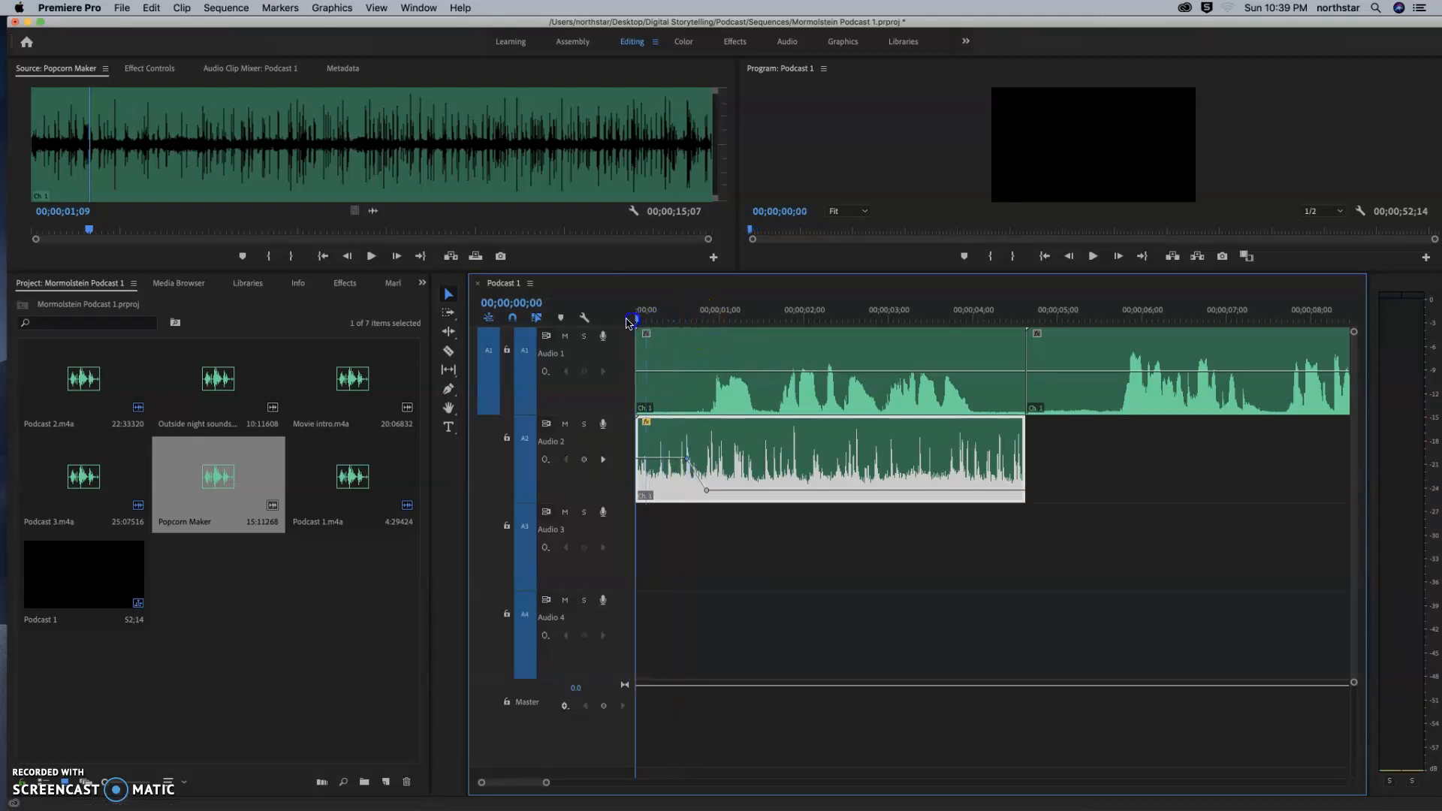
click(1093, 256)
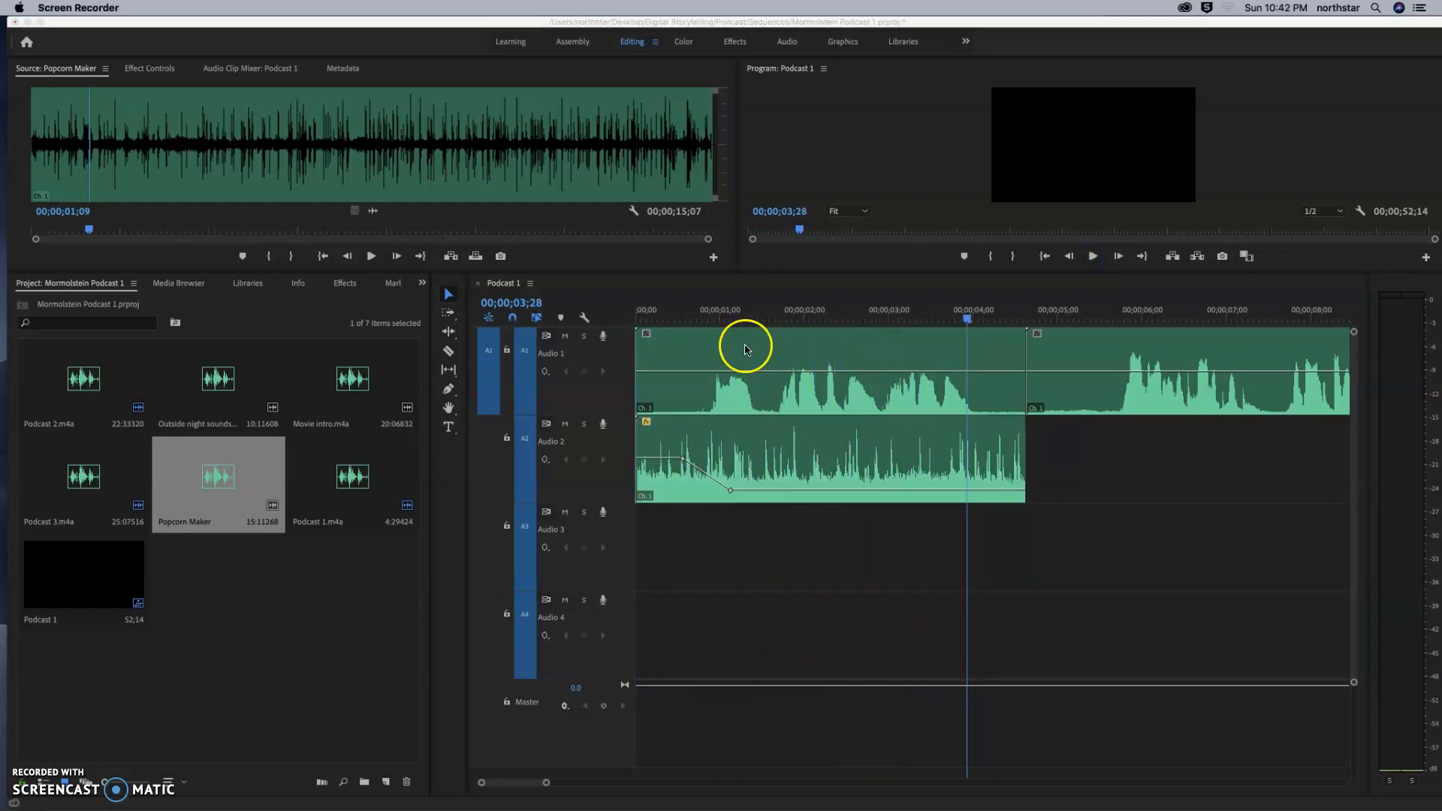
click(763, 347)
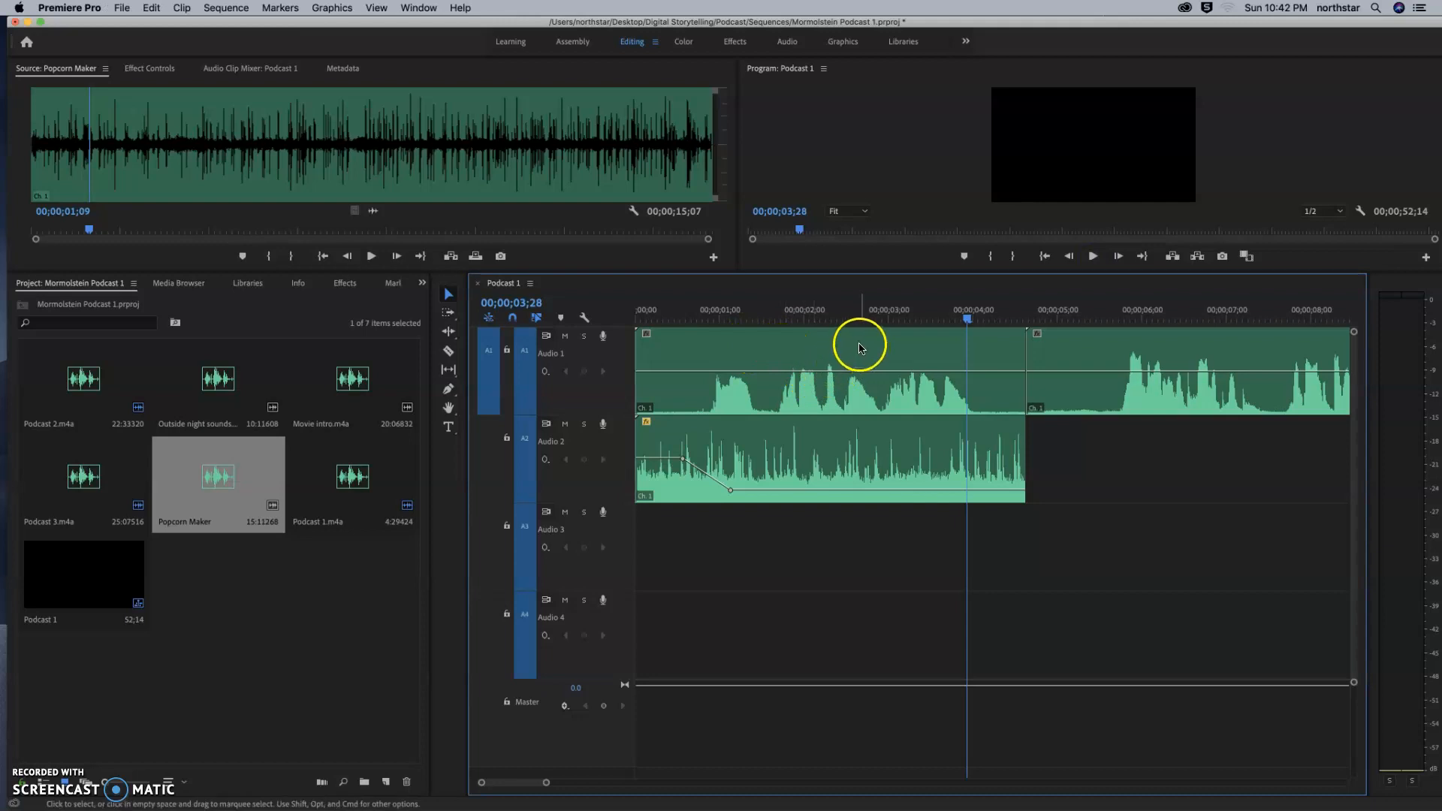
Split the first narration clip on Audio 1 with the Razor tool at about 00;00;01;18 and 00;00;02;27.
click(456, 351)
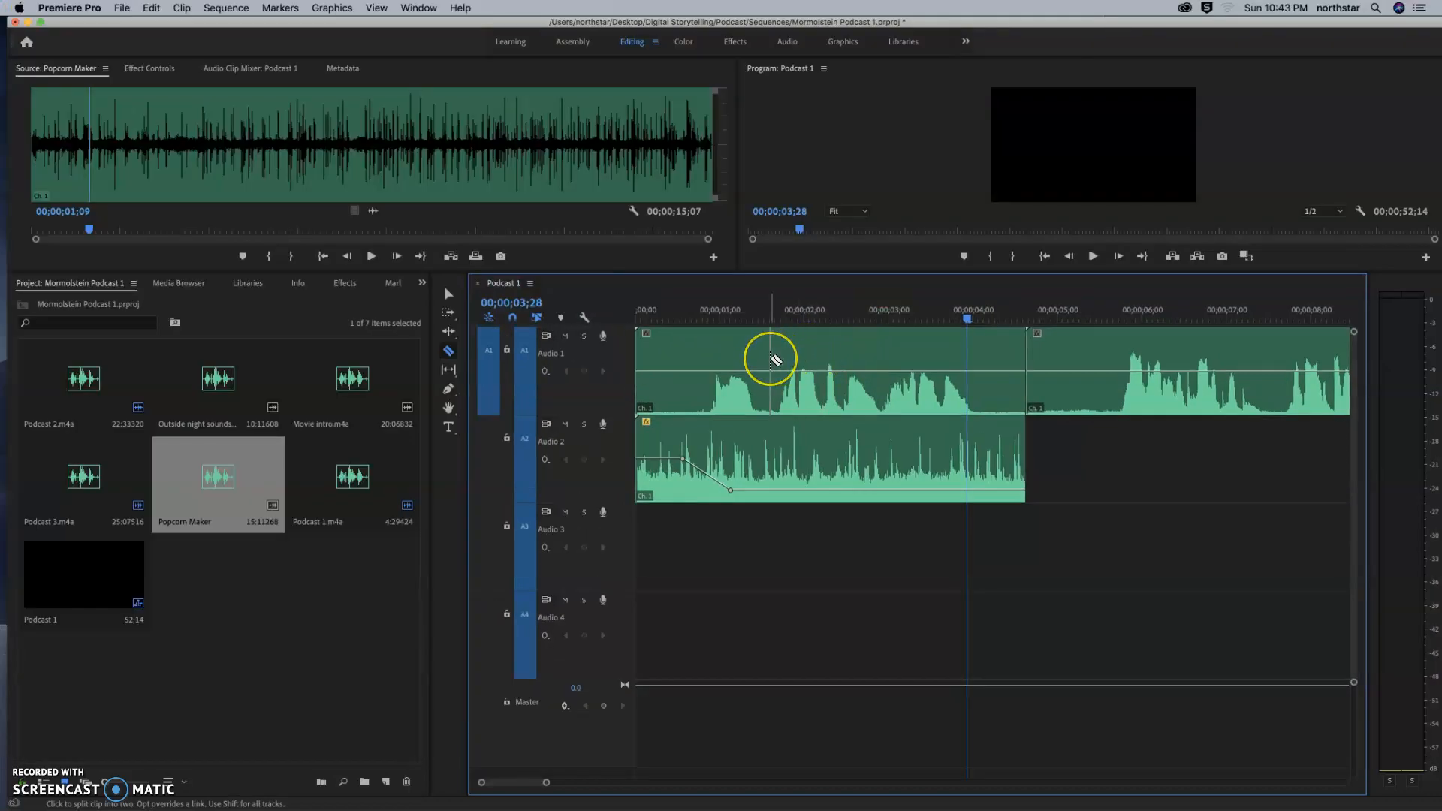
click(773, 360)
click(771, 369)
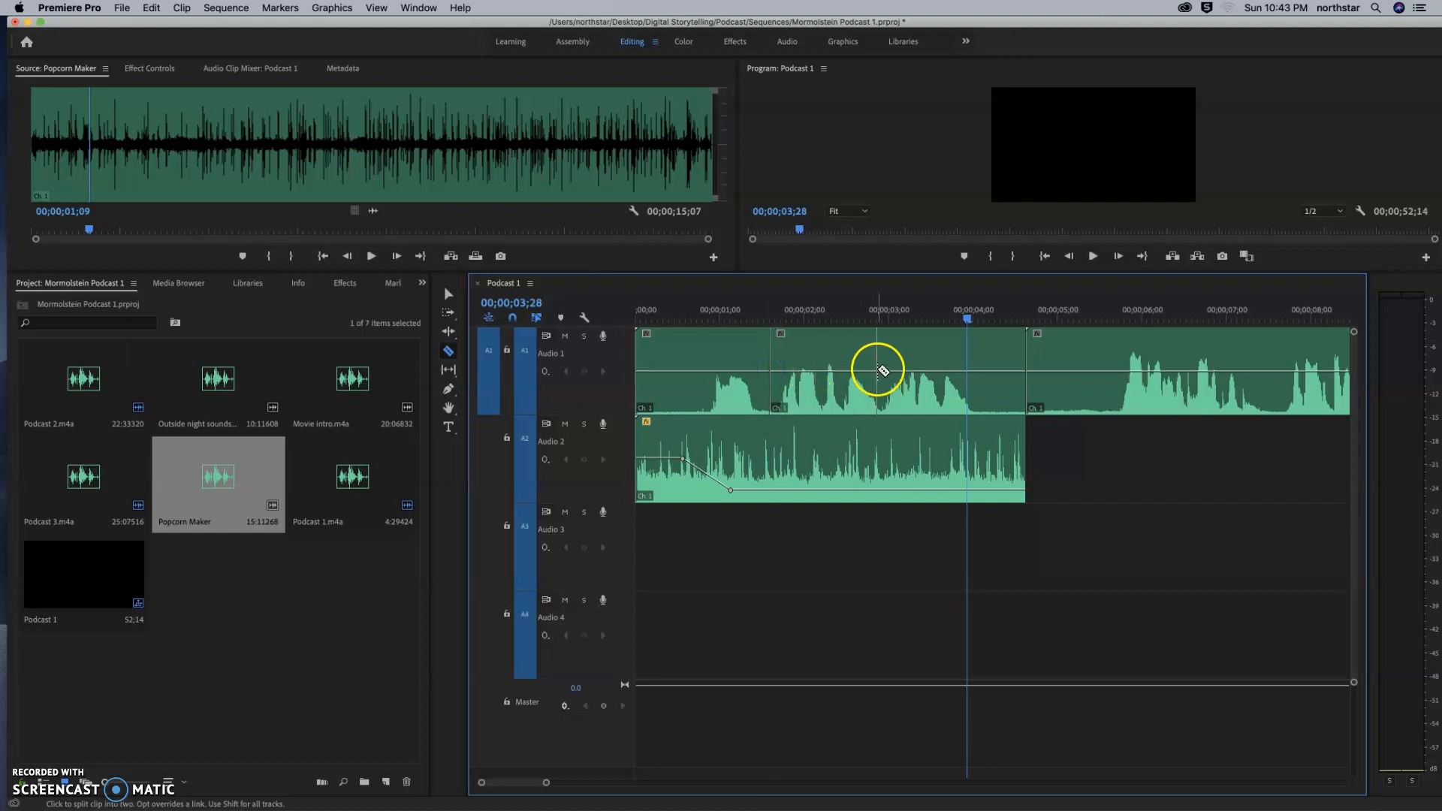
click(884, 370)
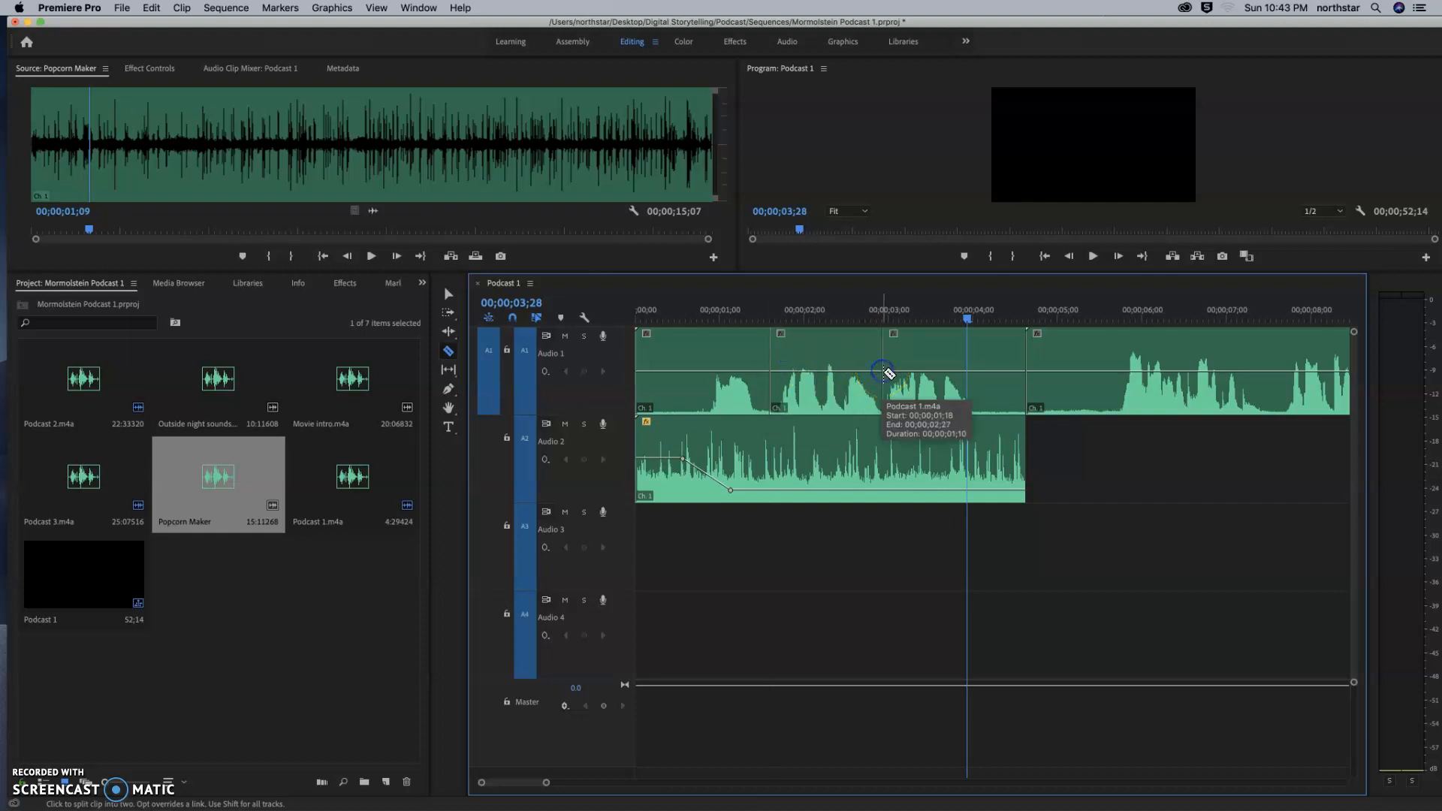
Delete the middle segment between the two cuts in the first narration clip, leaving a gap on Audio 1.
key(v)
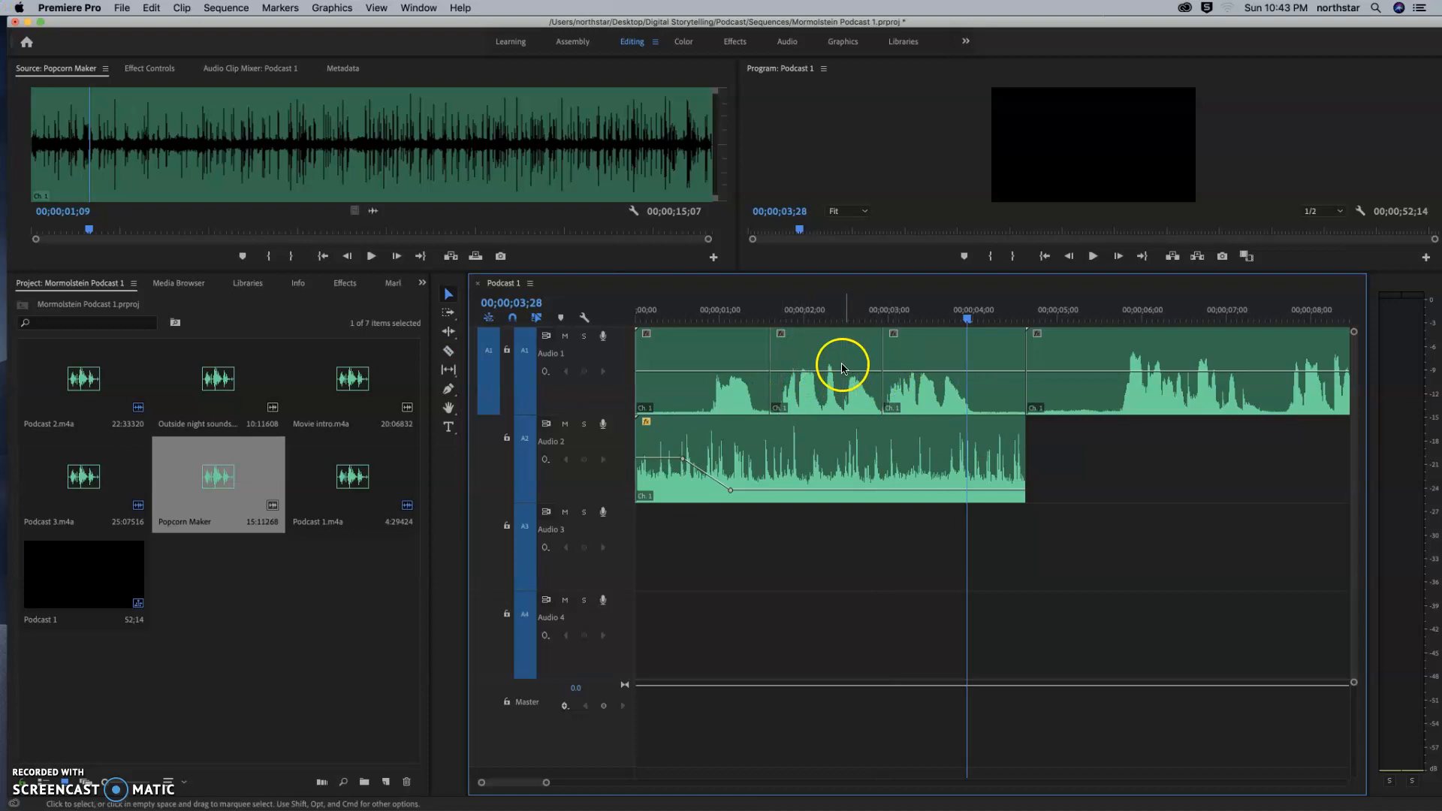
click(835, 364)
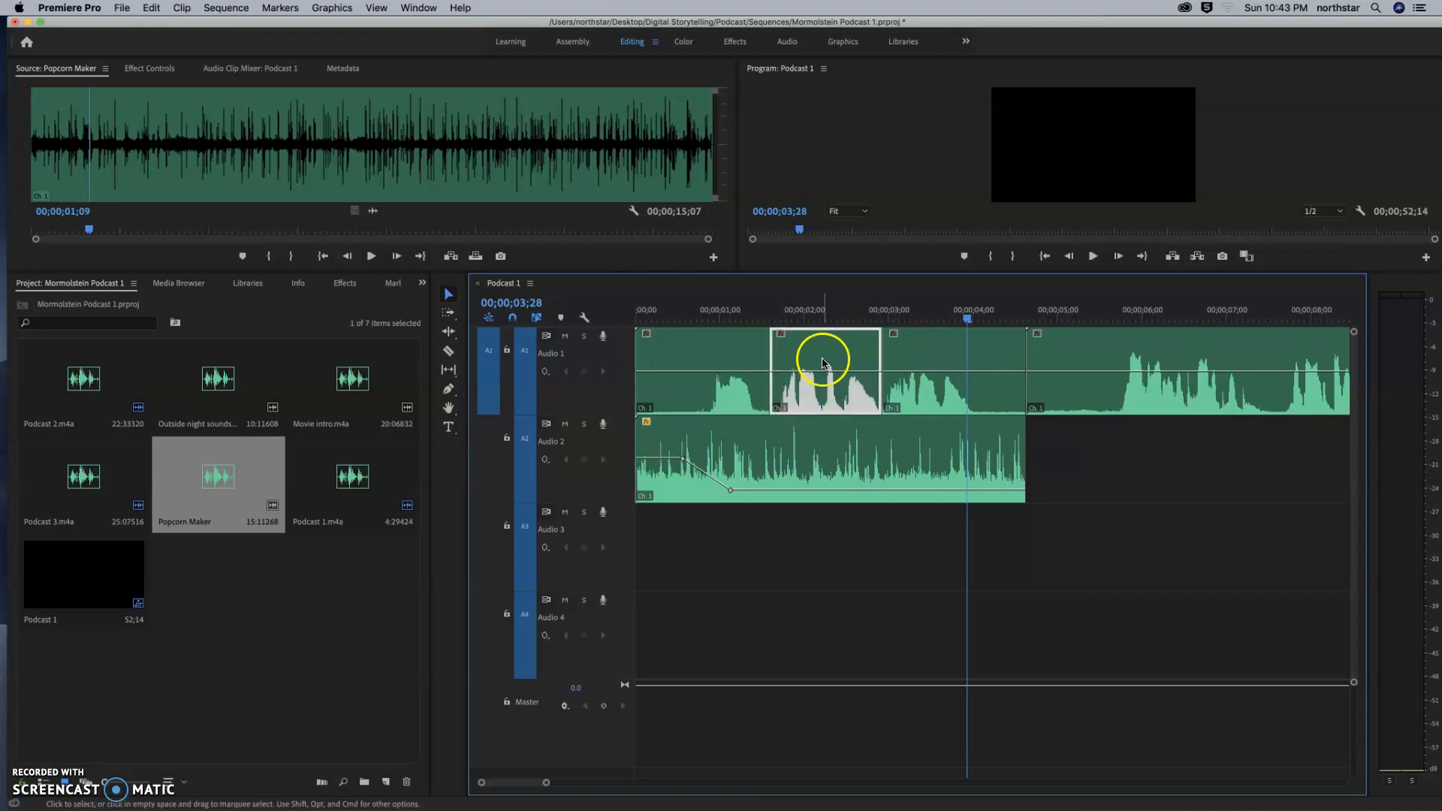
key(Delete)
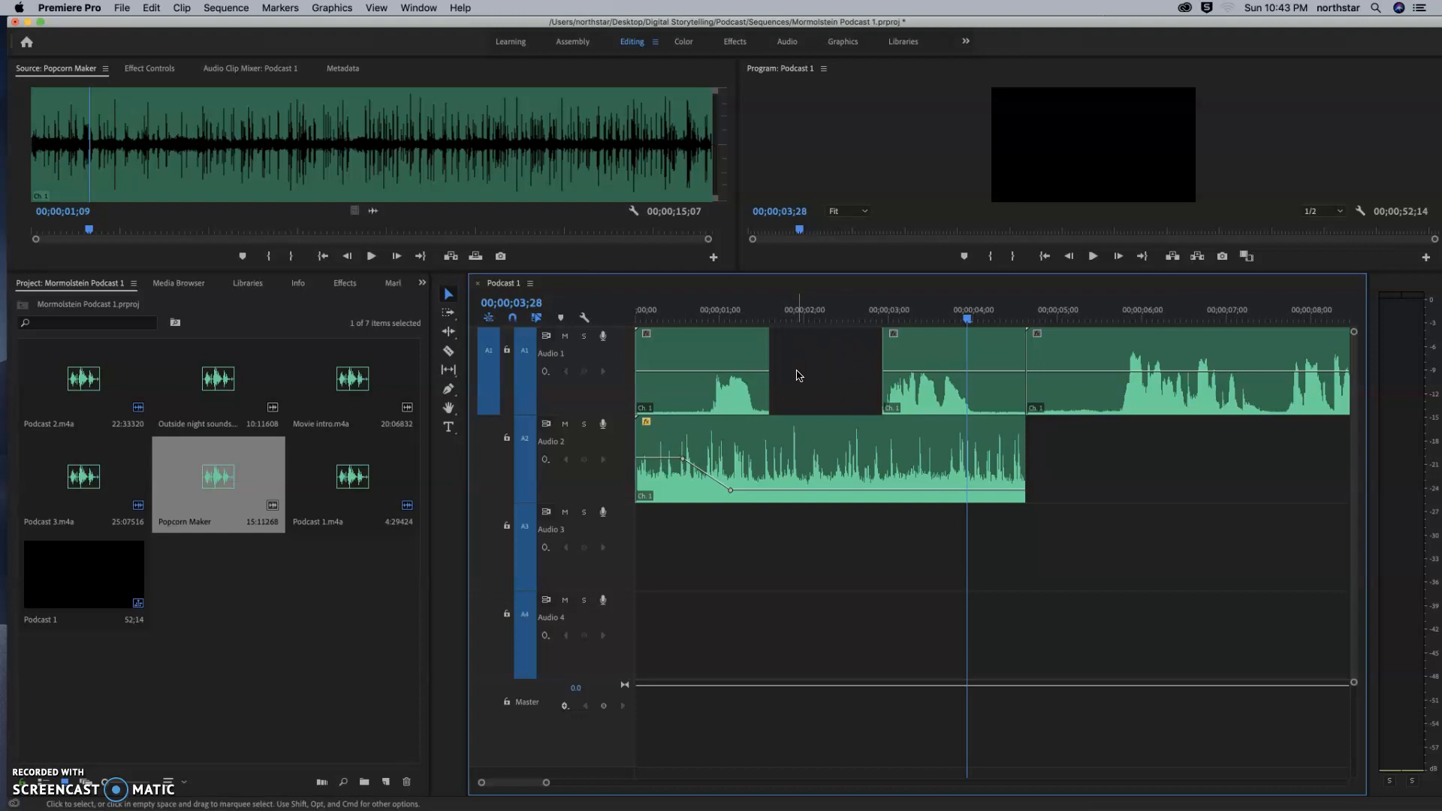
click(28, 782)
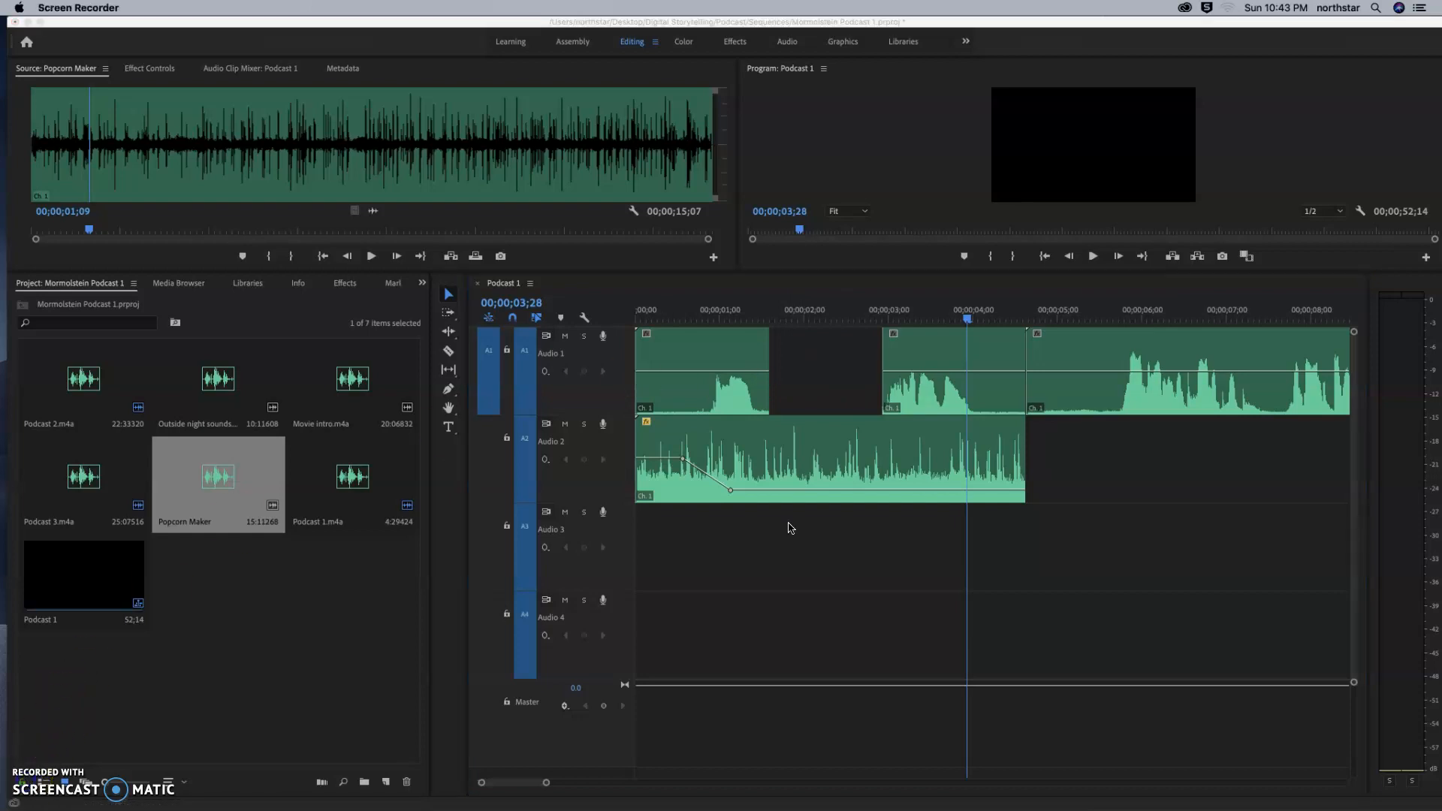